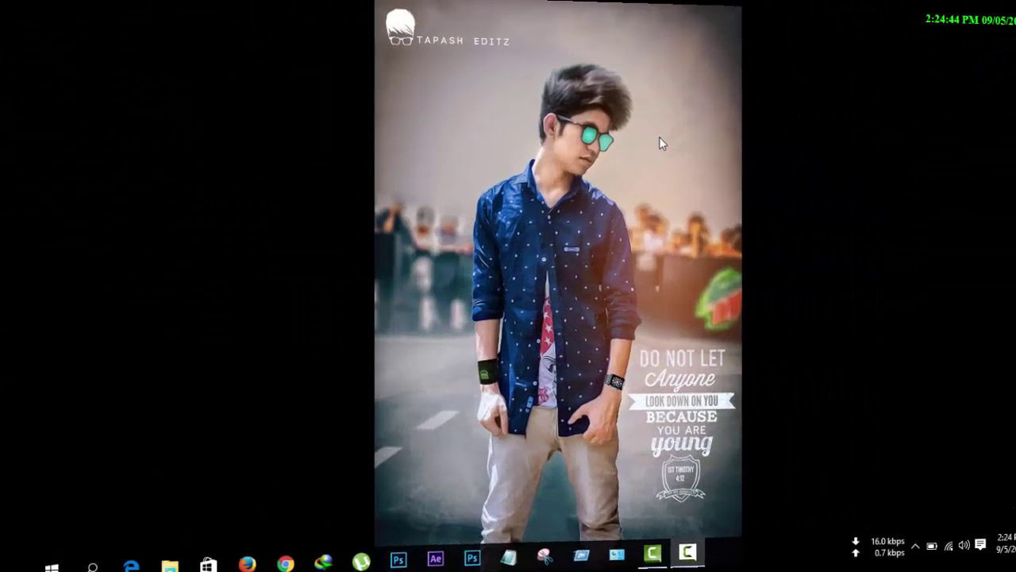
Refresh the Windows desktop and restore the empty Photoshop window from the taskbar.
right_click(609, 135)
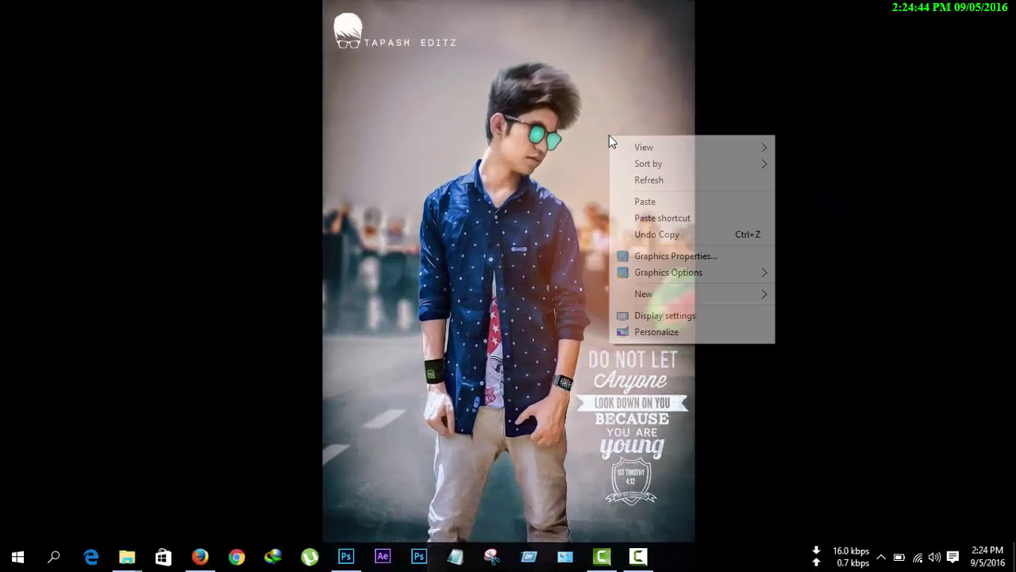
left_click(631, 179)
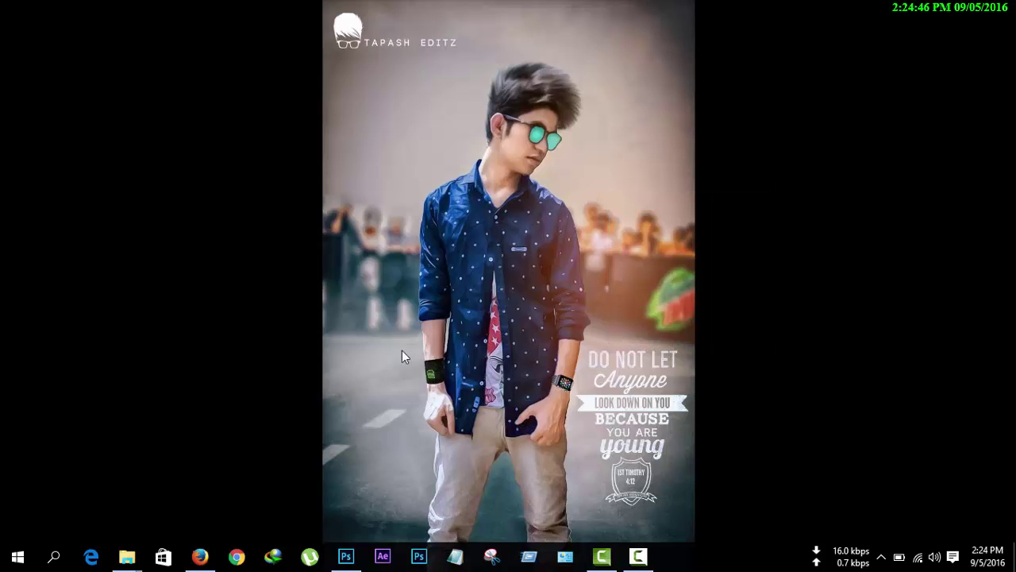
left_click(352, 558)
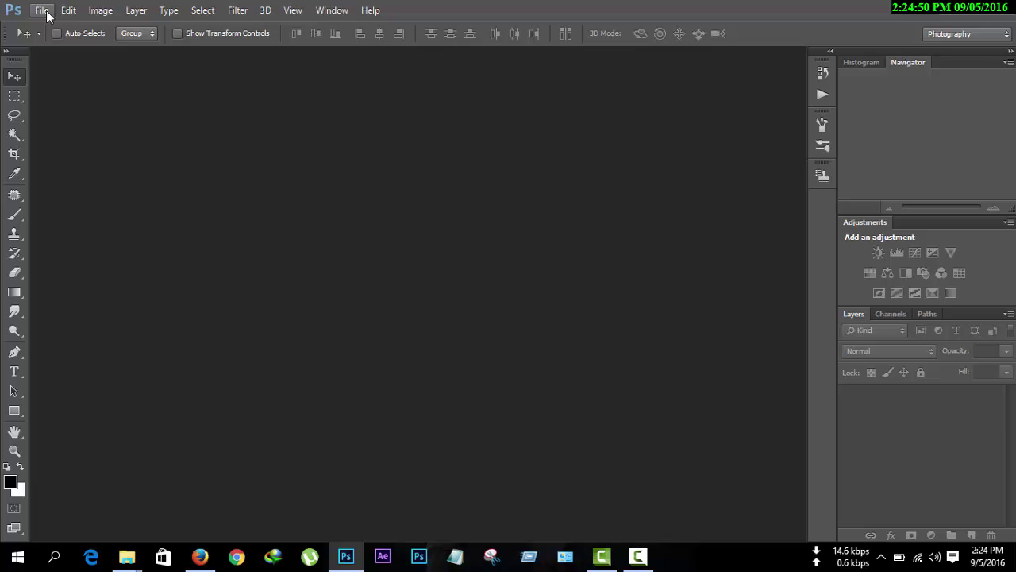
Open IMG_0061 from the TUTORIAL folder and dock it as a tabbed document.
left_click(44, 10)
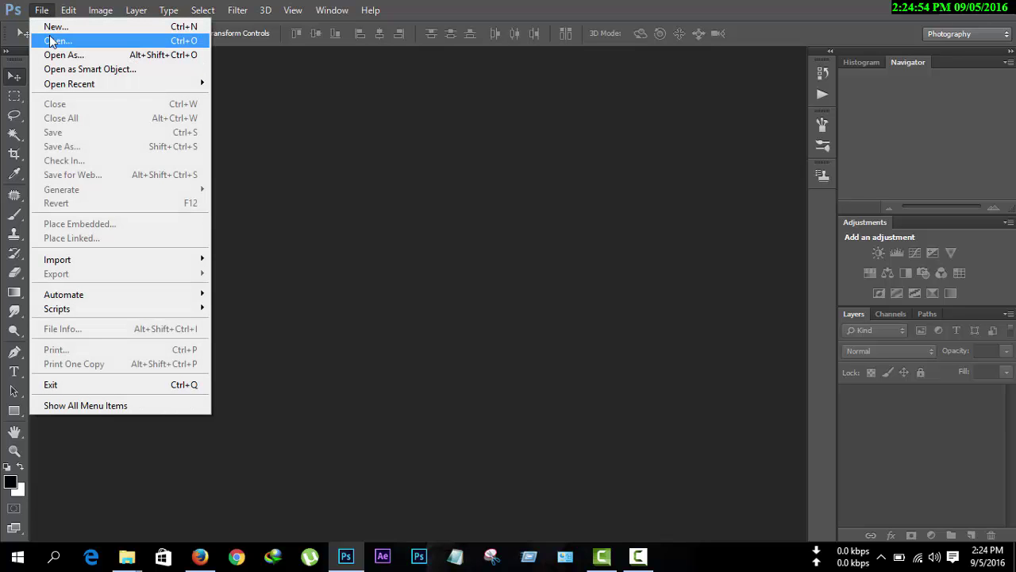
left_click(56, 40)
left_click(497, 175)
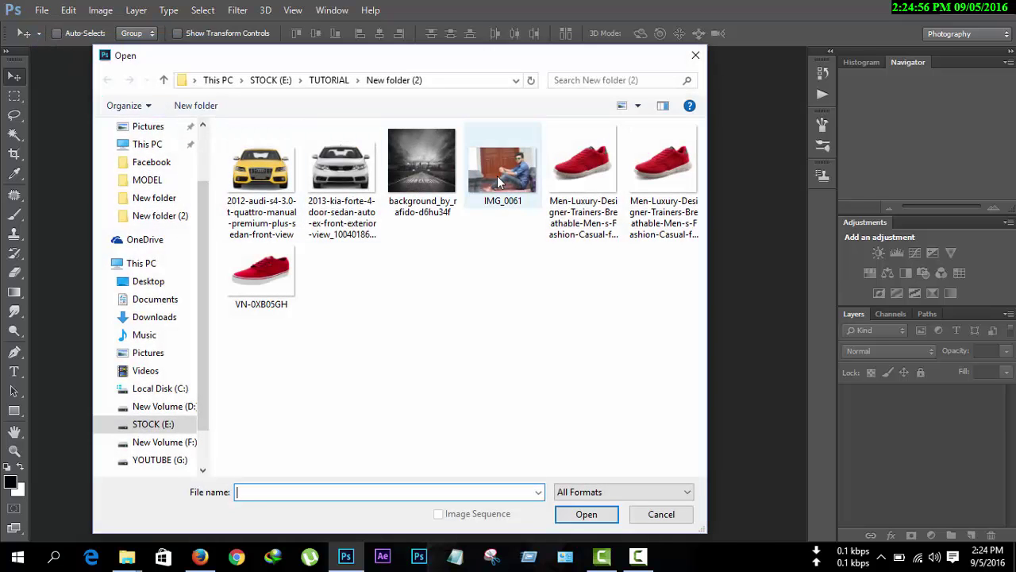
left_click(577, 521)
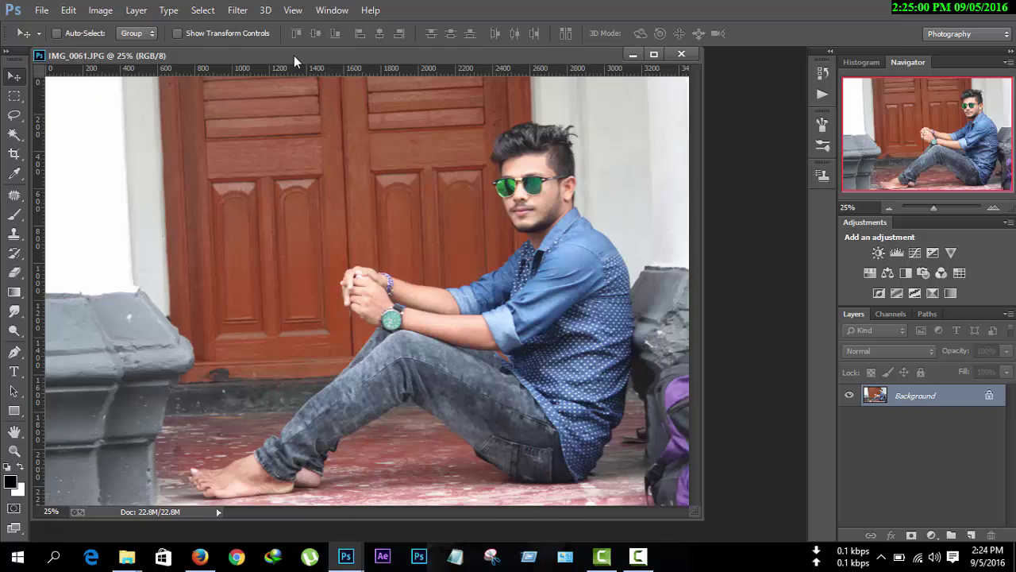
left_click_drag(294, 55, 333, 55)
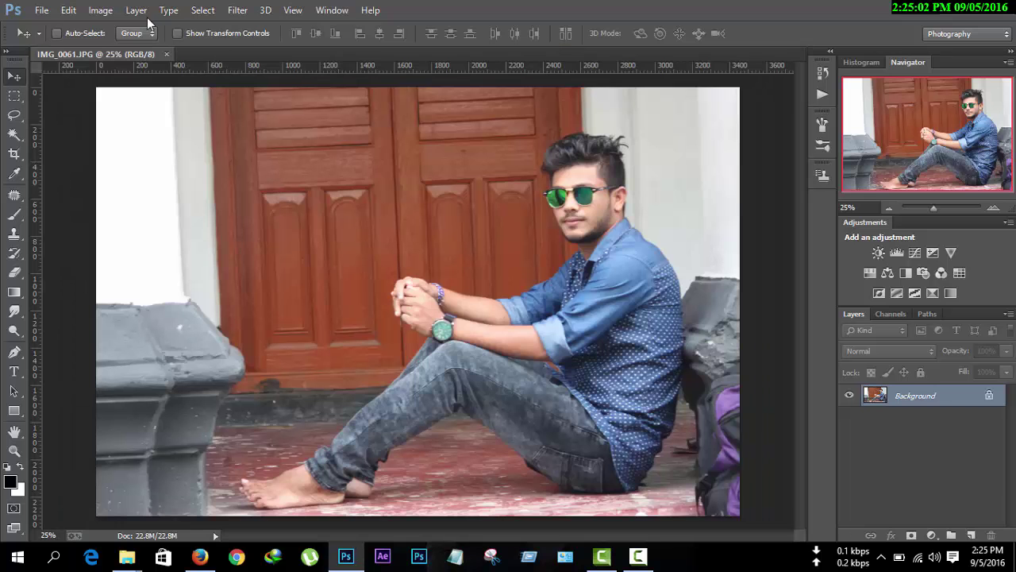
Apply Shadows/Highlights to the Background layer with a lowered Shadows Amount.
left_click(103, 15)
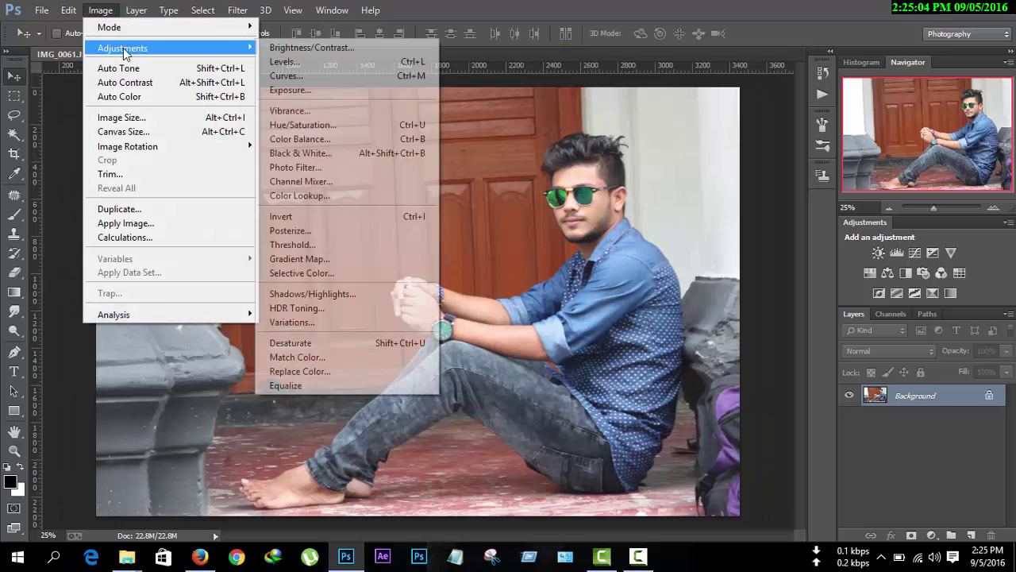
left_click(341, 293)
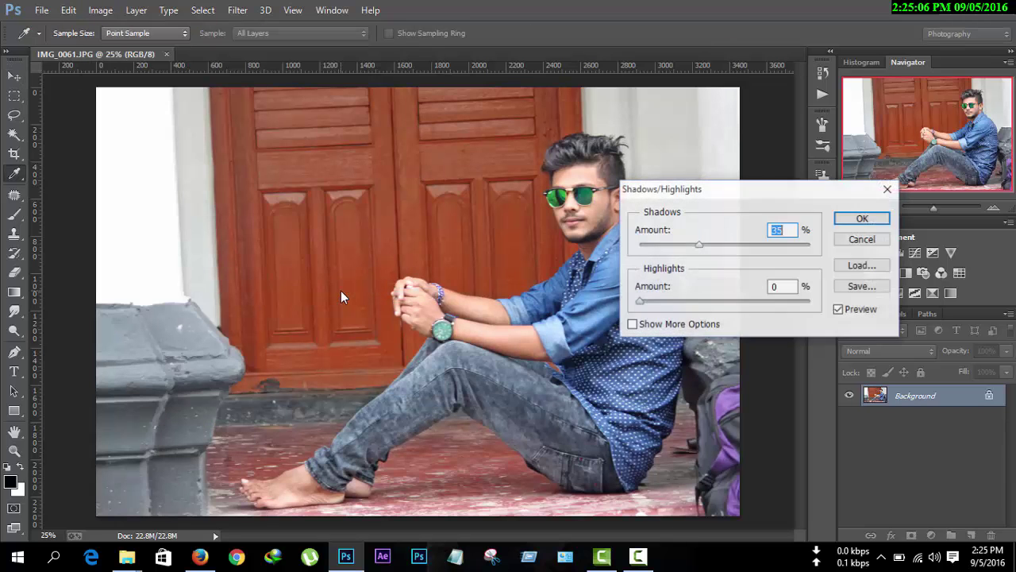
left_click_drag(729, 196, 776, 183)
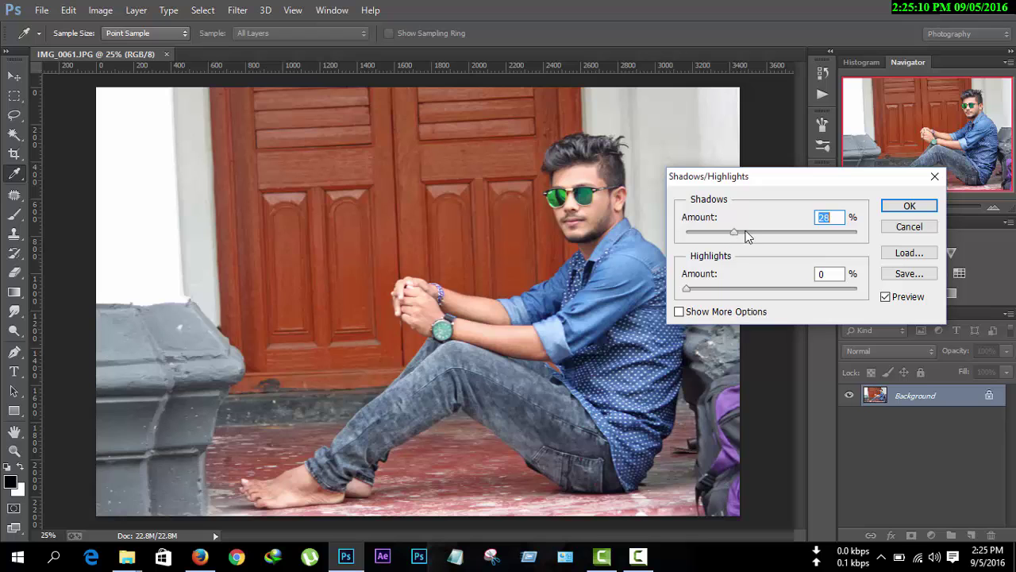
left_click_drag(732, 238, 698, 247)
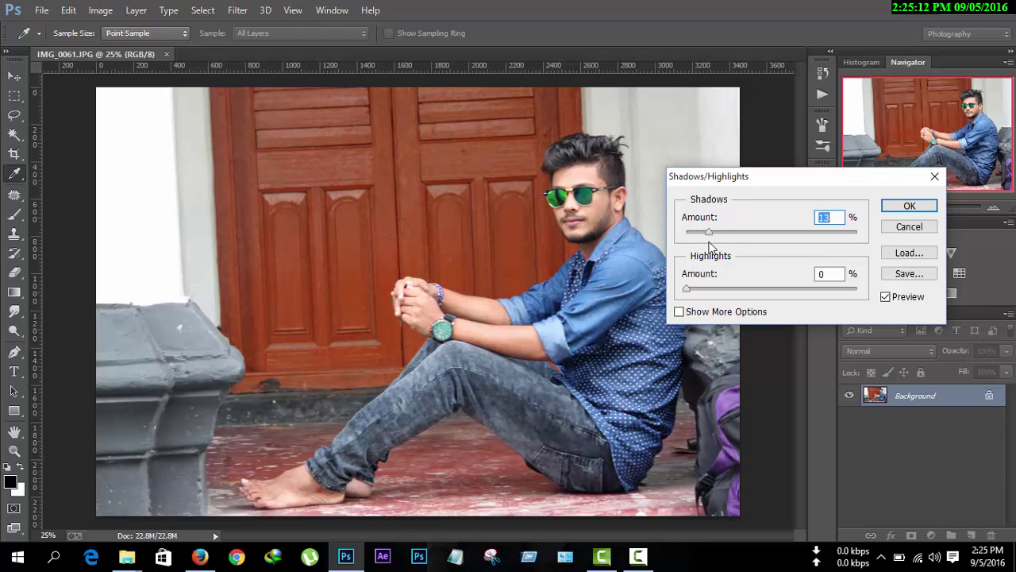
left_click(887, 204)
key("v")
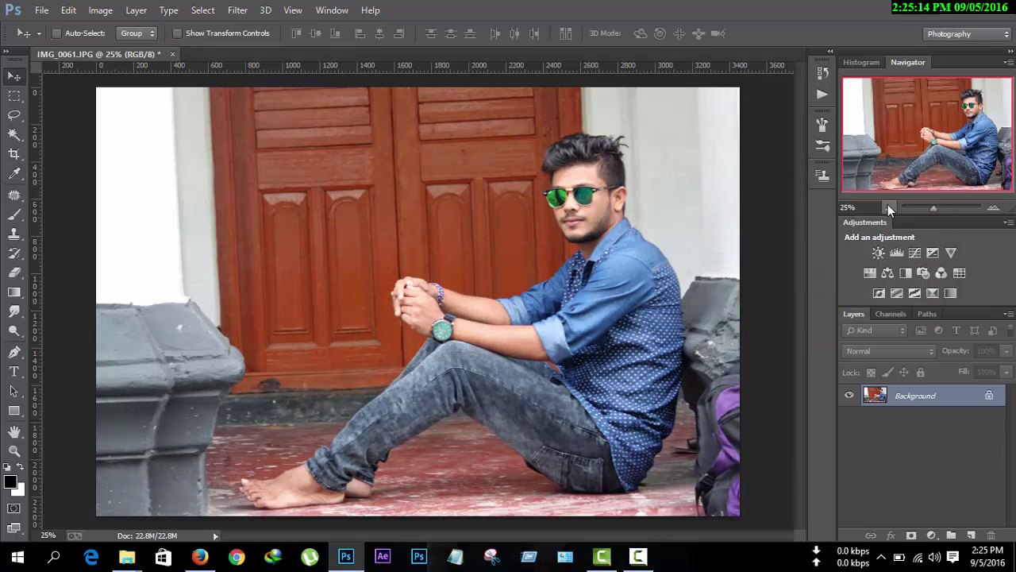
Quick-select the seated man's head, shirt, arms, jeans and feet.
right_click(18, 137)
left_click(64, 130)
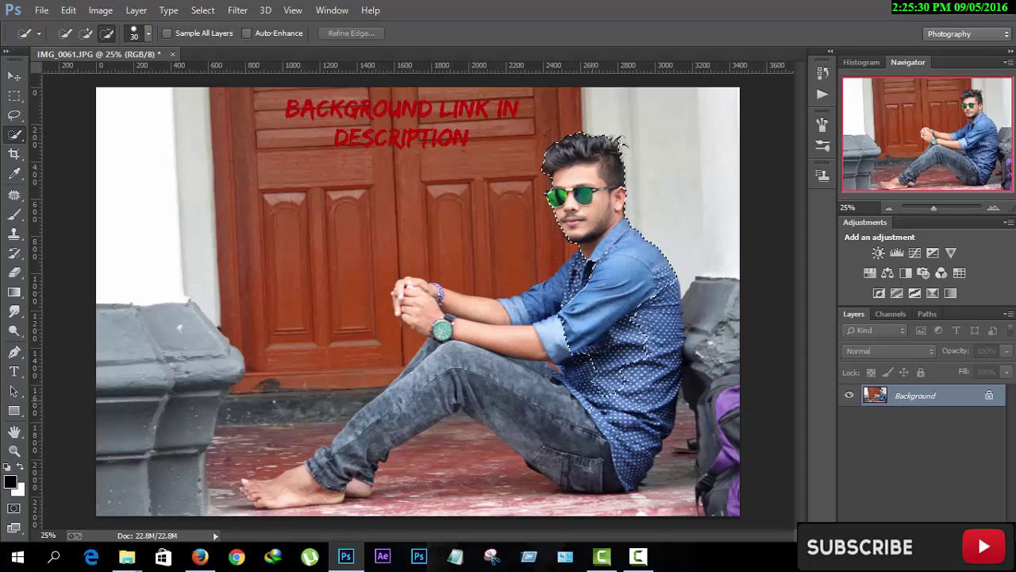
left_click_drag(627, 317, 492, 373)
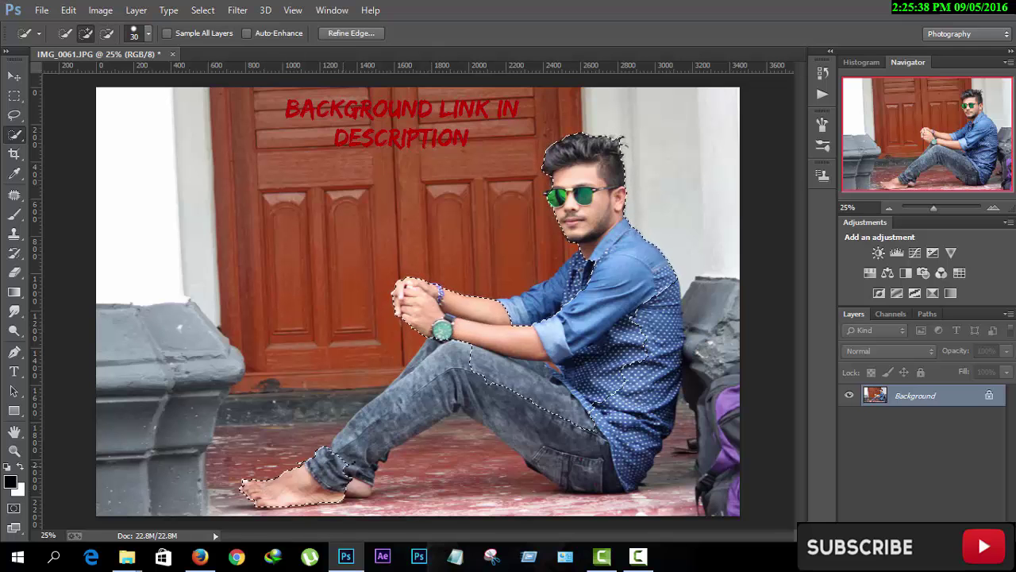
mouse_move(354, 443)
left_mouse_down()
mouse_move(397, 389)
mouse_move(476, 415)
mouse_move(568, 481)
mouse_move(259, 495)
left_mouse_up()
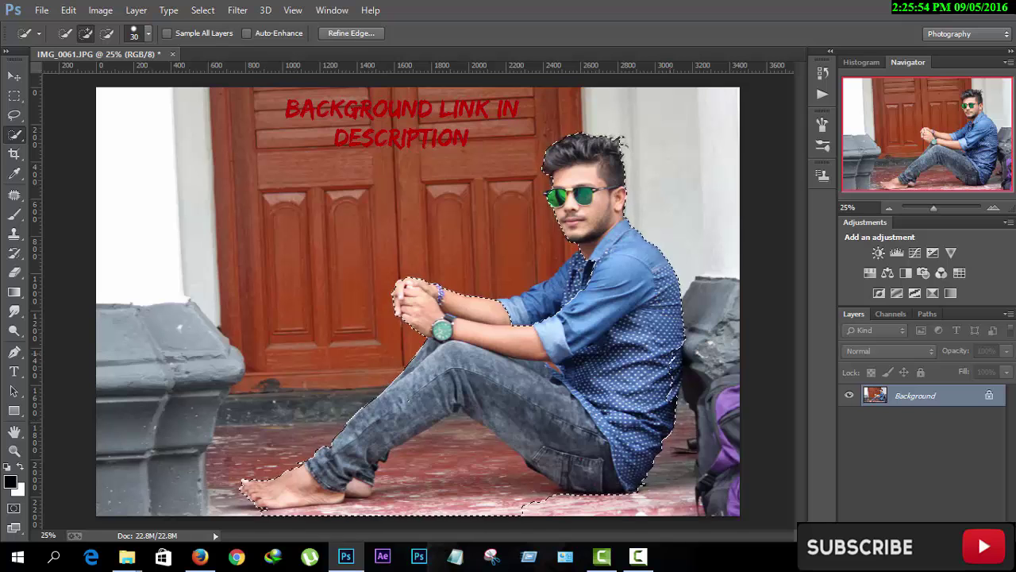
key("ctrl+plus")
left_click(106, 35)
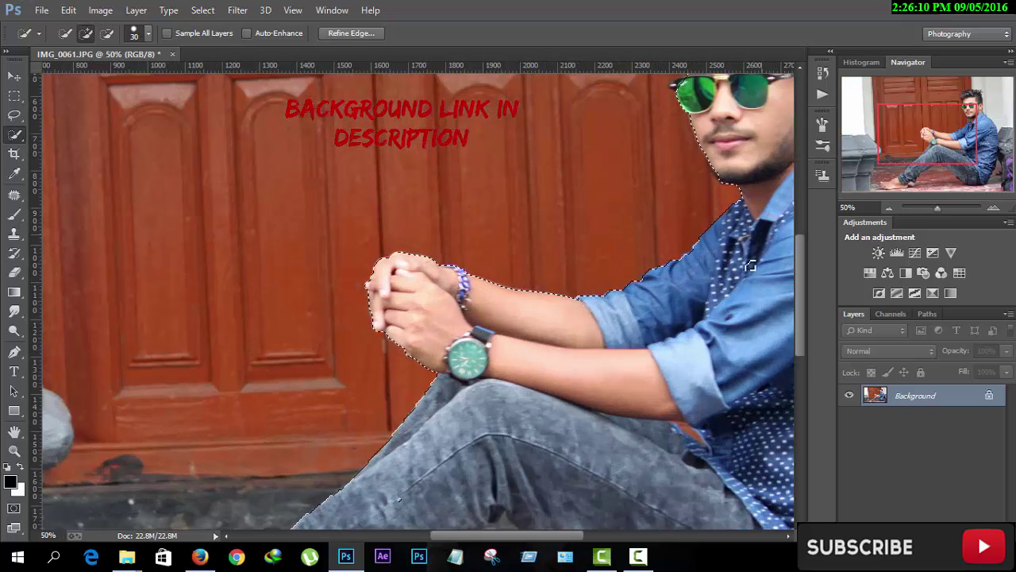
Subtract stray areas from the selection and trial Refine Edge with Smart Radius, then cancel.
scroll(692, 201, "up", 3)
scroll(706, 182, "down", 10)
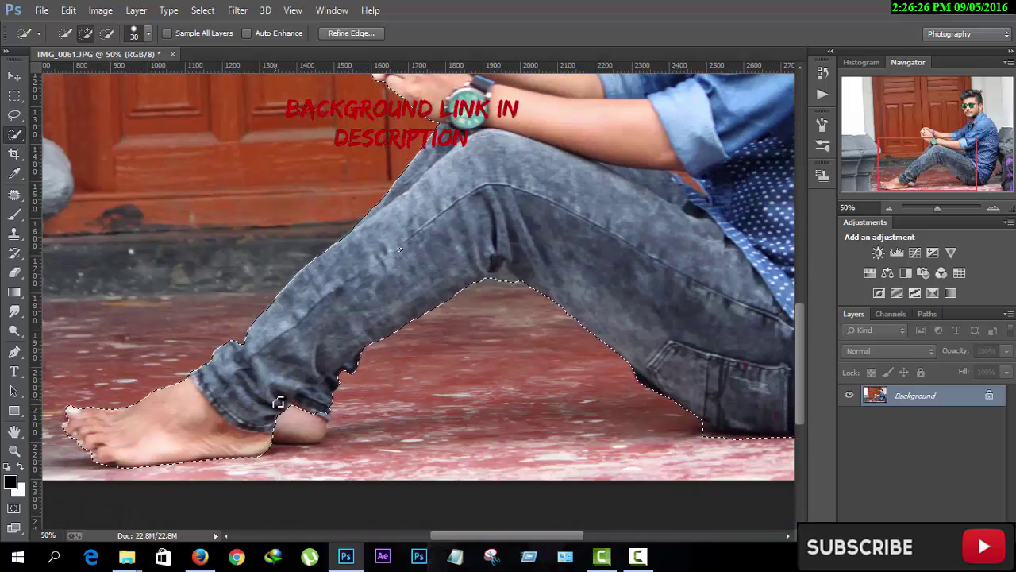
left_click_drag(537, 535, 601, 535)
scroll(467, 167, "up", 2)
scroll(467, 167, "up", 6)
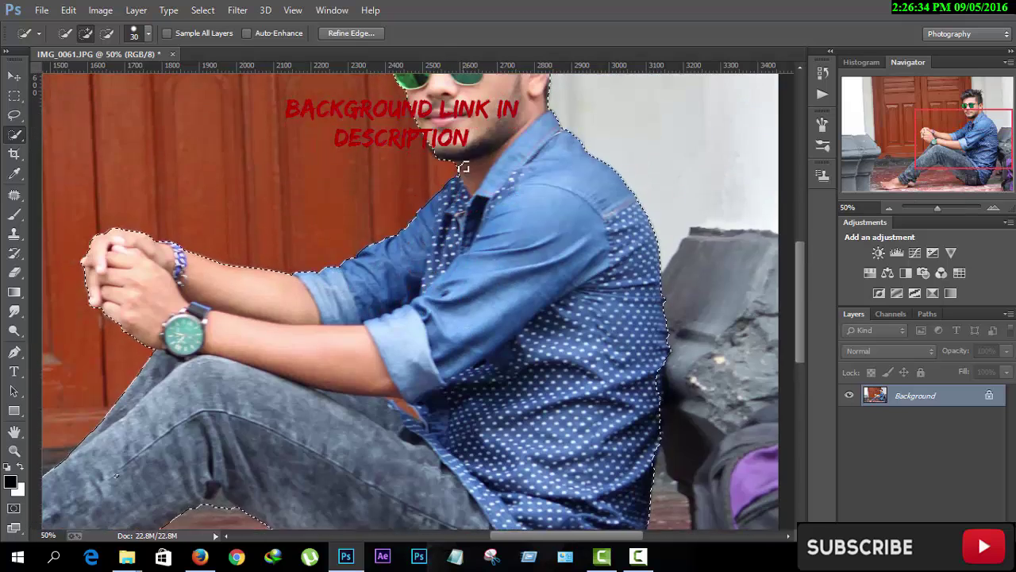
scroll(467, 167, "up", 4)
left_click(350, 33)
left_click(714, 157)
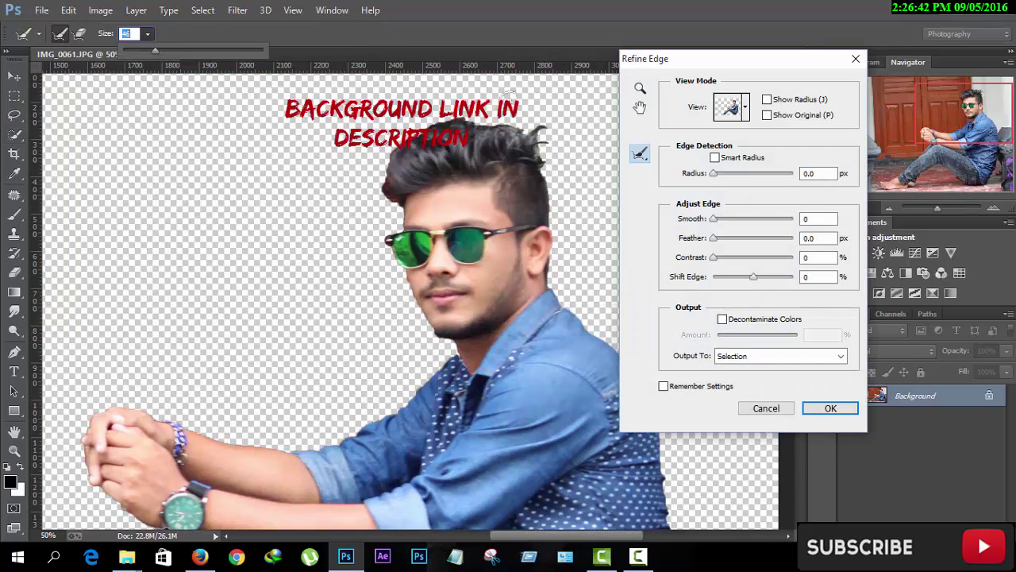
key("alt+e")
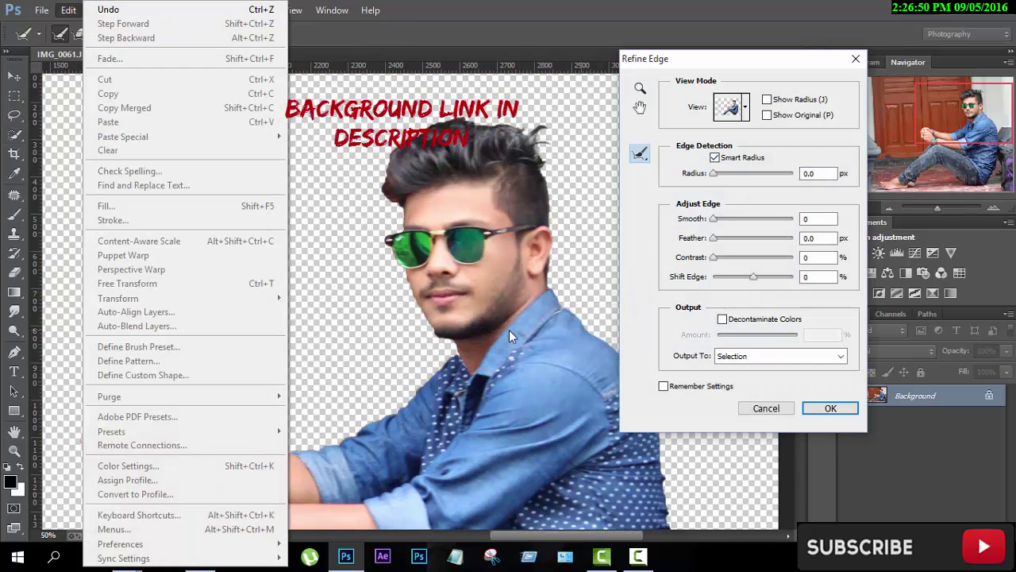
left_click(752, 406)
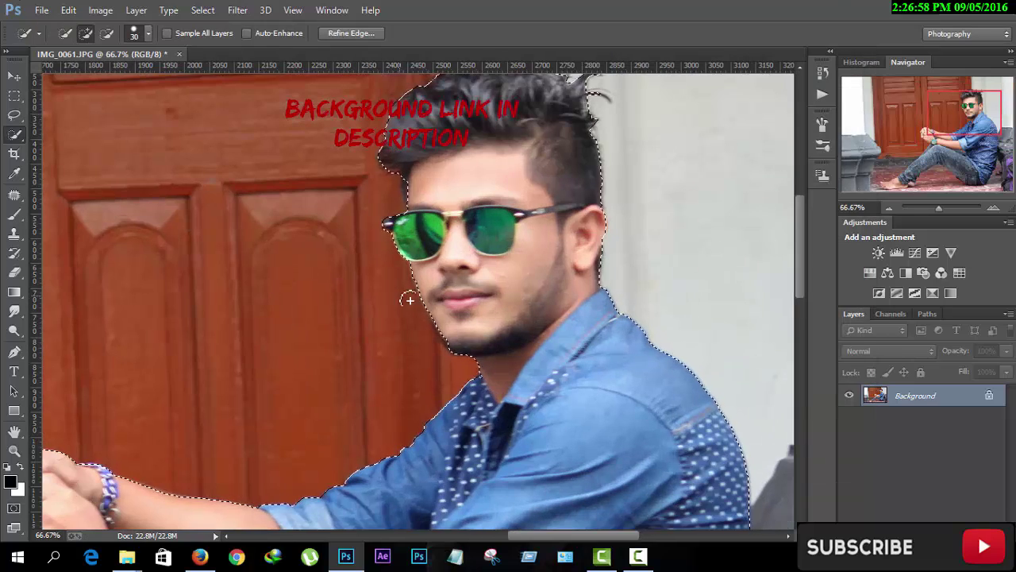
Add the chin and neck, refine the edge, mask out everything but the man, and start Place Embedded.
left_click(453, 340)
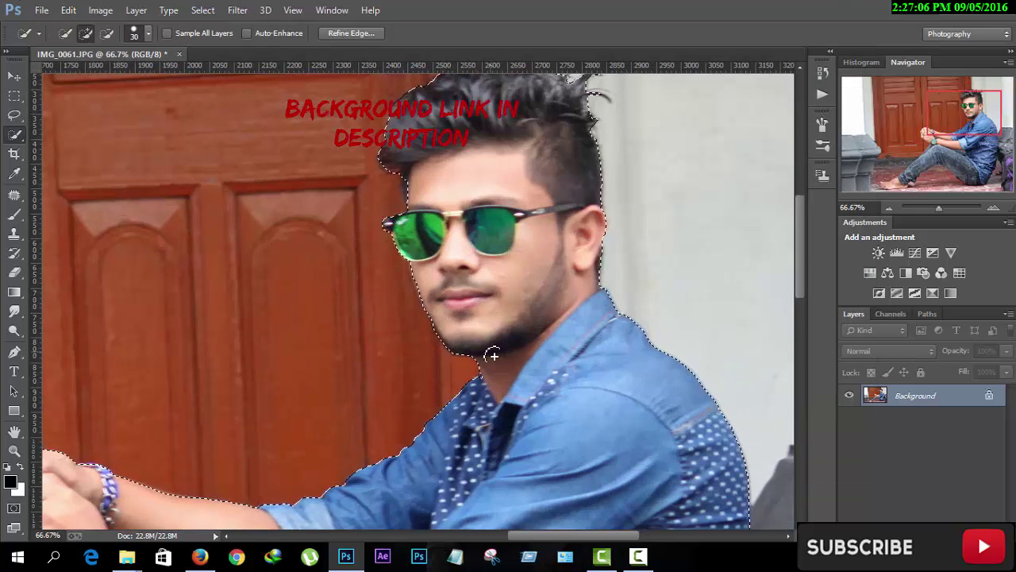
left_click(106, 33)
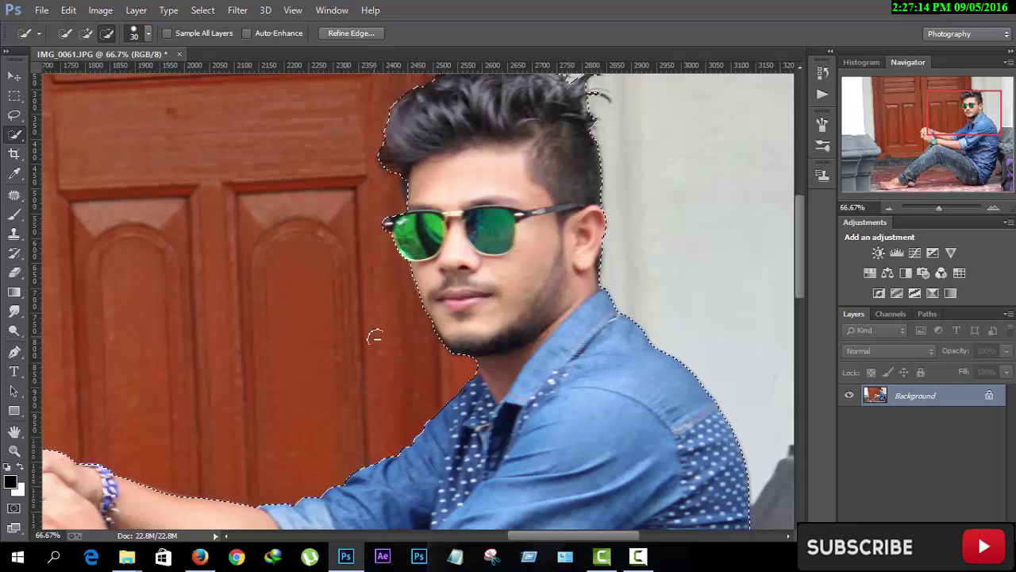
left_click(351, 32)
left_click(766, 408)
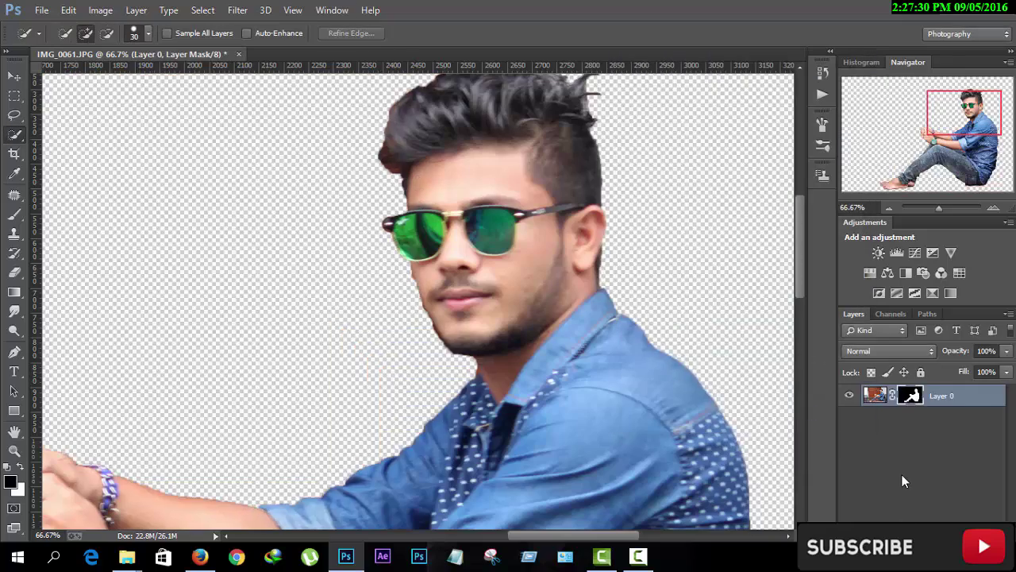
key("ctrl+minus")
key("ctrl+minus")
key("ctrl+minus")
key("ctrl+minus")
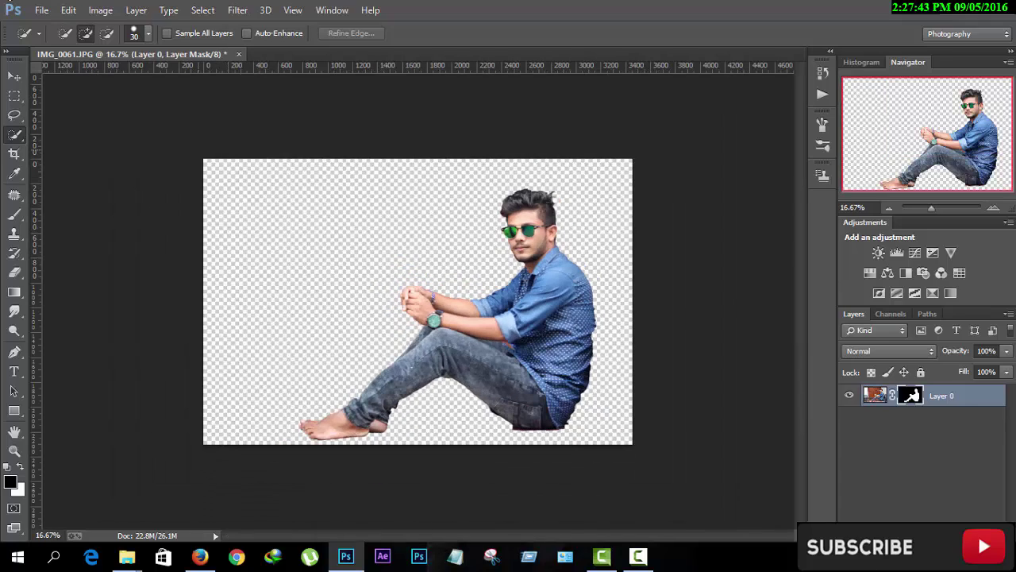
left_click(44, 10)
left_click(79, 223)
Place background_by_rafido-d6hu34f, scale it to cover the canvas, and move it below the man.
left_click(421, 168)
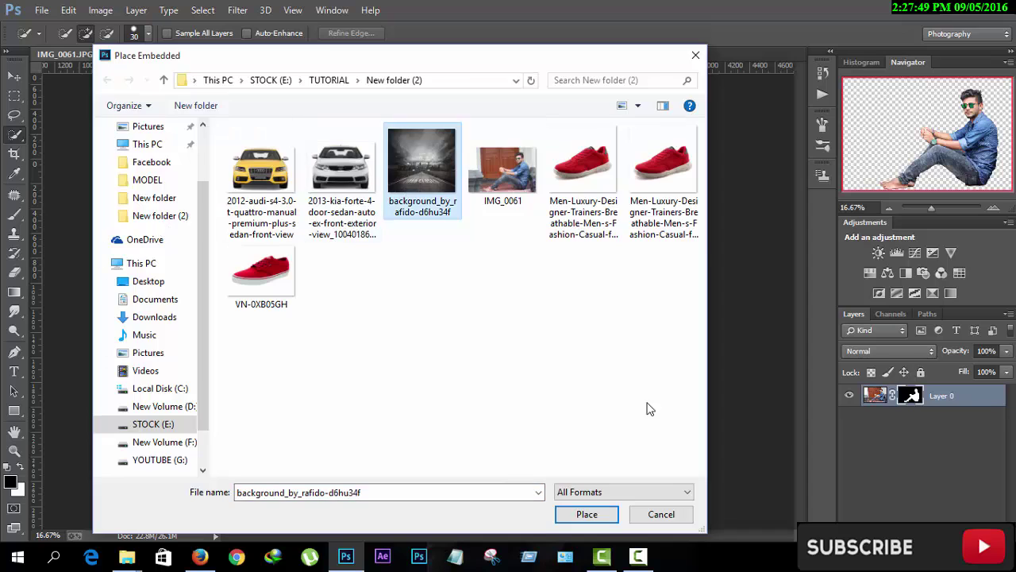
left_click(588, 513)
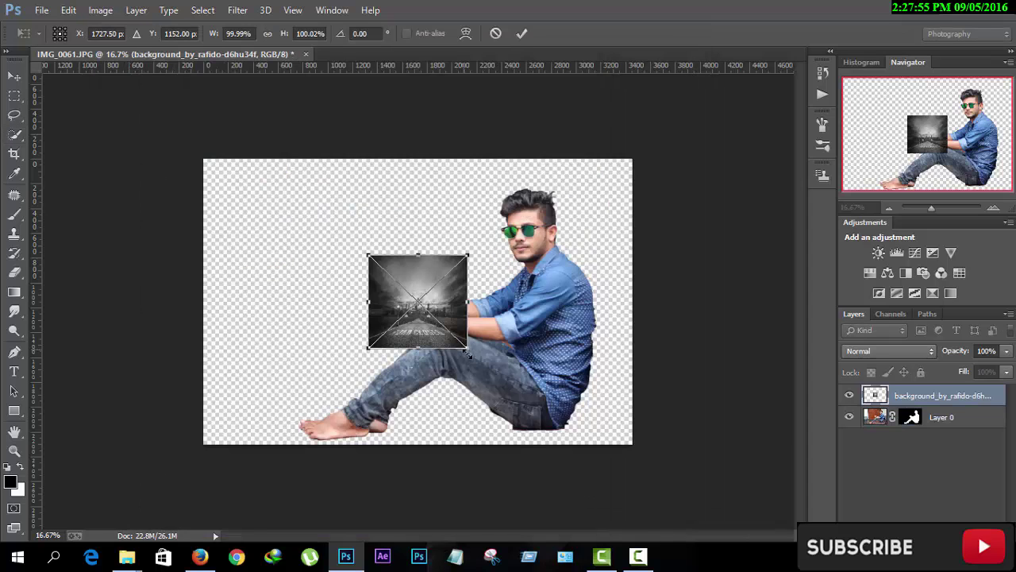
mouse_move(468, 354)
left_mouse_down()
mouse_move(601, 330)
mouse_move(592, 339)
left_mouse_up()
left_click(522, 33)
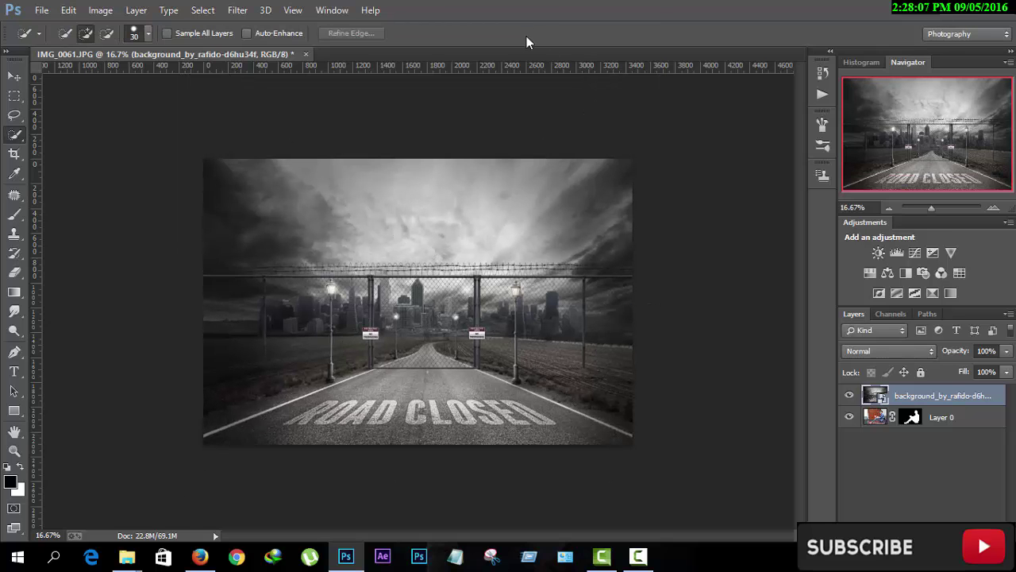
right_click(921, 395)
left_click(611, 229)
left_click_drag(940, 396, 941, 429)
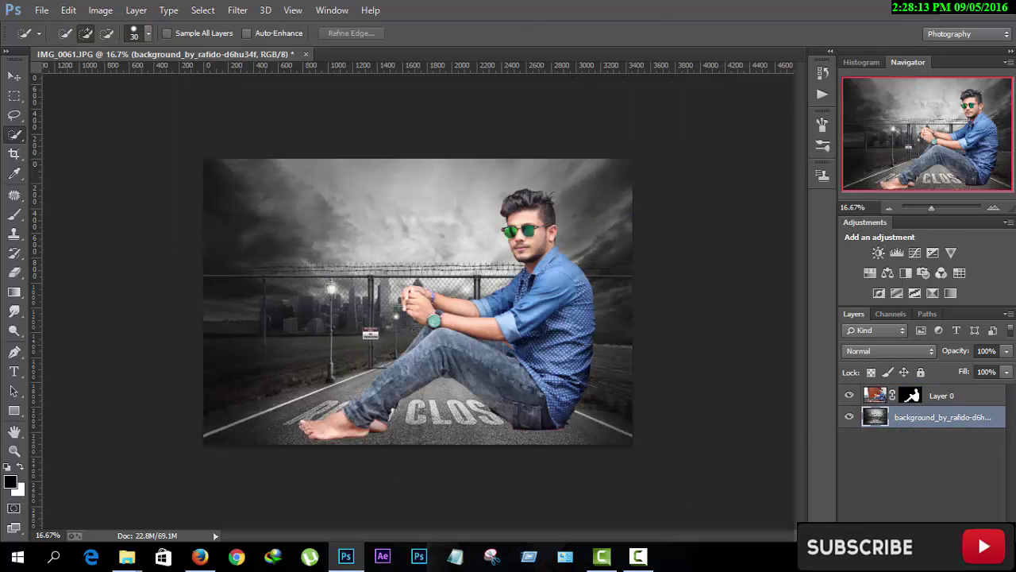
key("v")
Move the seated man to the left and shrink him slightly.
left_click_drag(499, 275, 471, 278)
key("alt+bracketright")
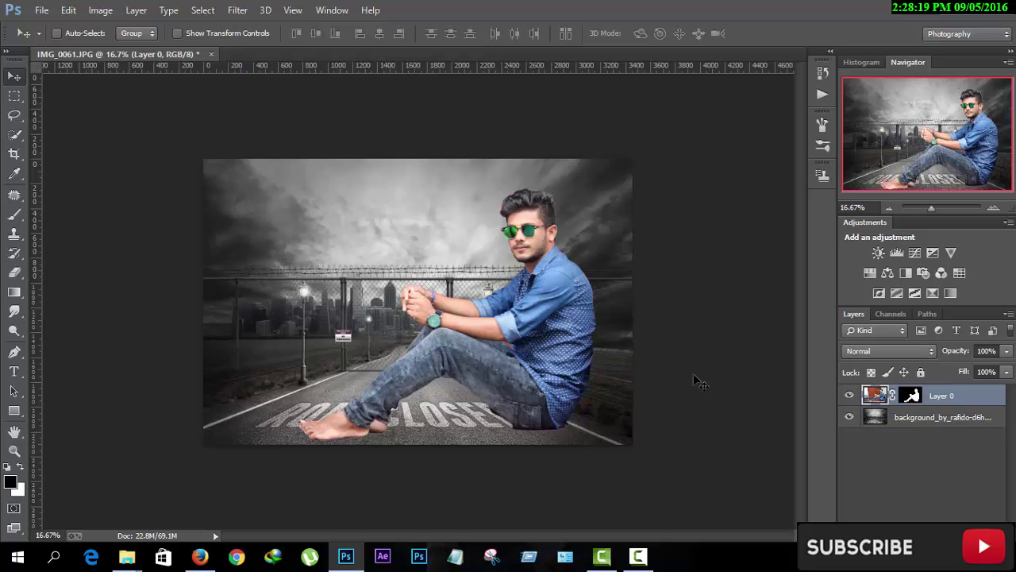
left_click_drag(548, 238, 445, 239)
left_click_drag(529, 161, 497, 201)
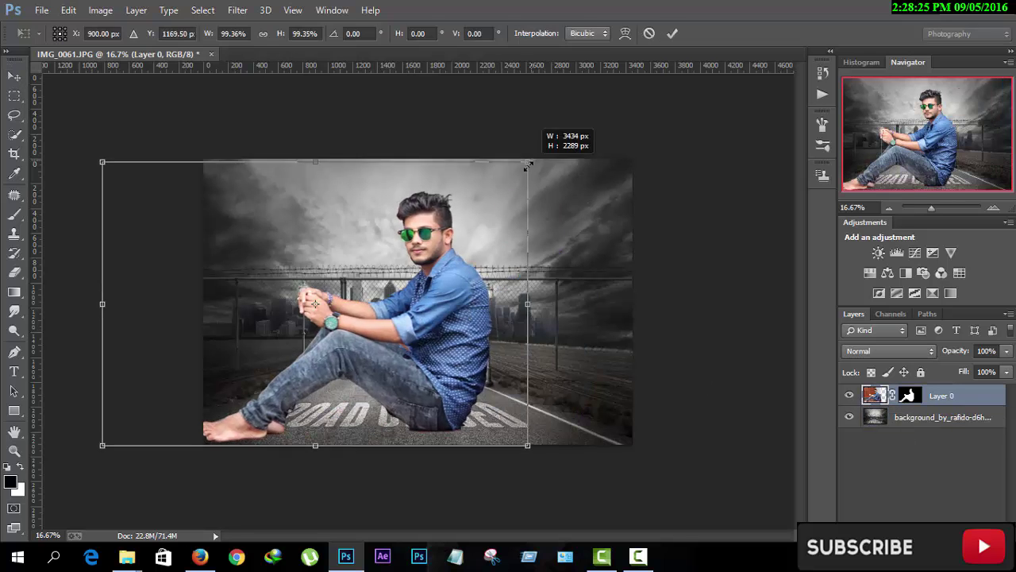
left_click(732, 34)
Place the yellow Audi photo and position it at the canvas's right edge.
left_click(41, 10)
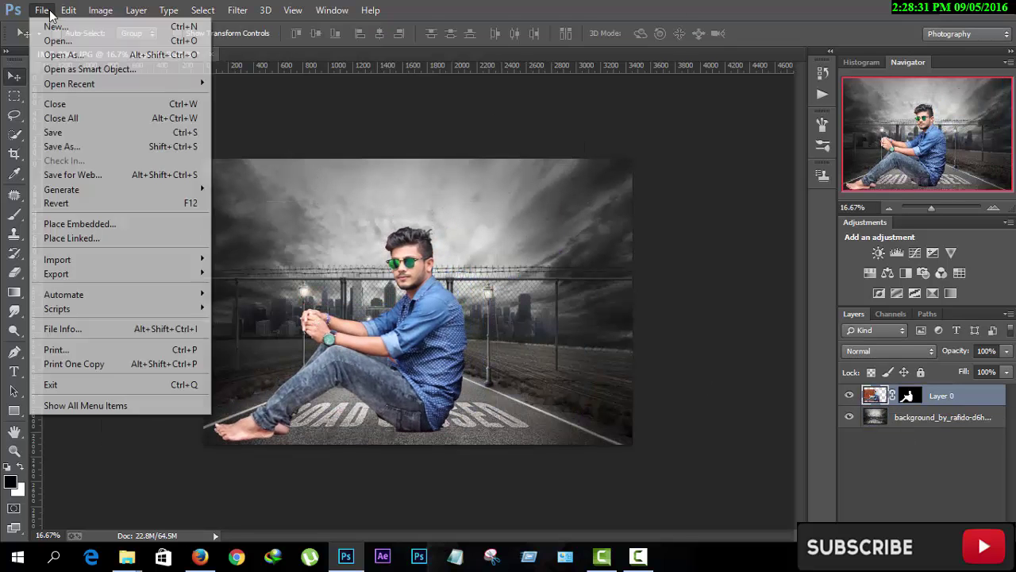
left_click(109, 220)
left_click(280, 212)
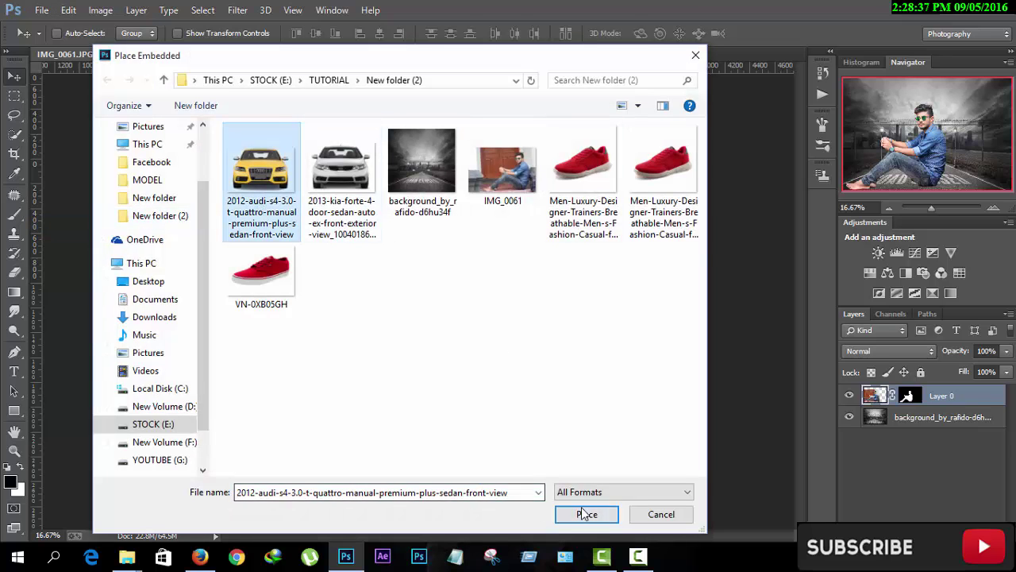
left_click(587, 514)
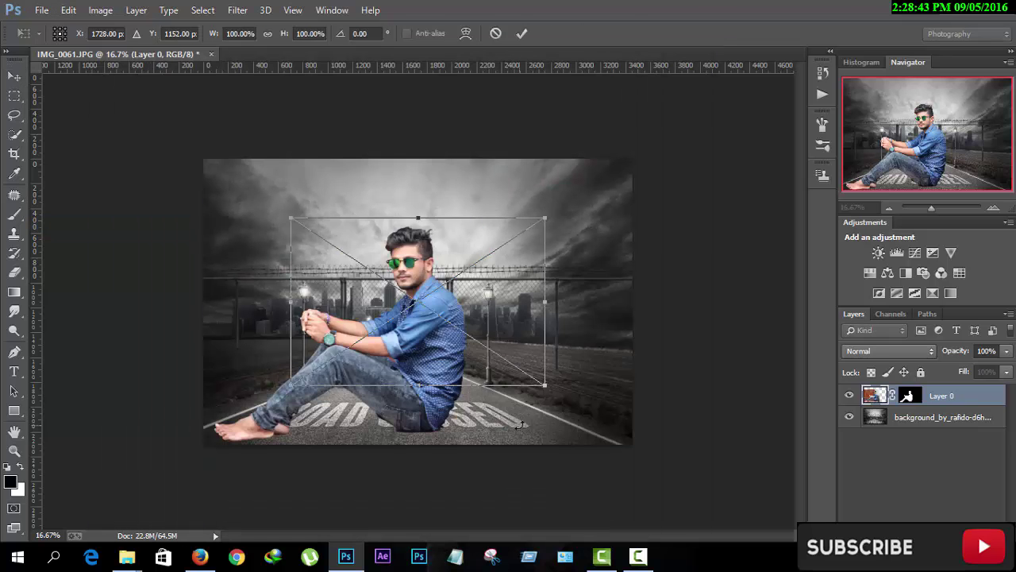
left_click_drag(516, 199, 617, 276)
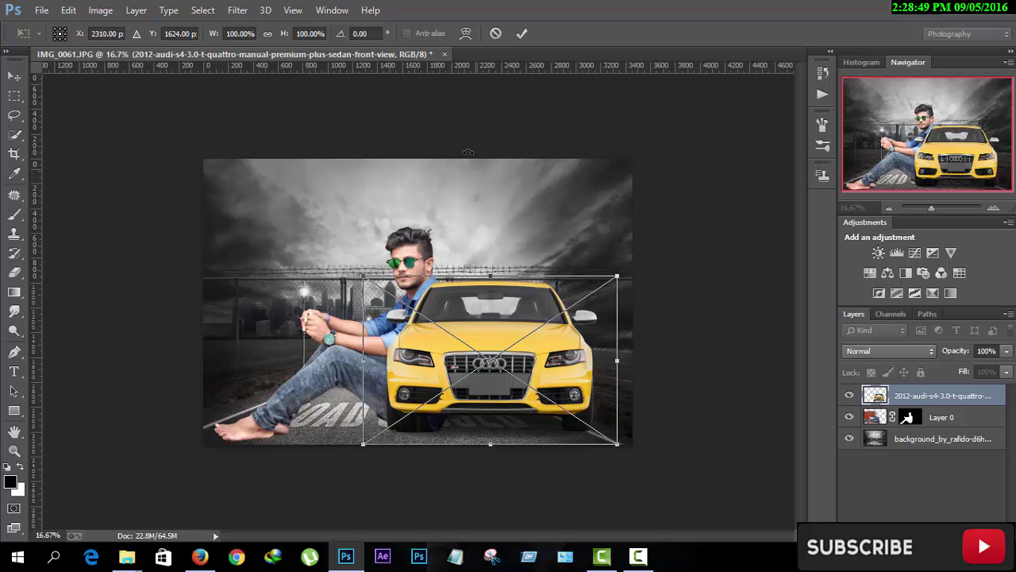
left_click(522, 33)
left_click_drag(529, 337, 575, 352)
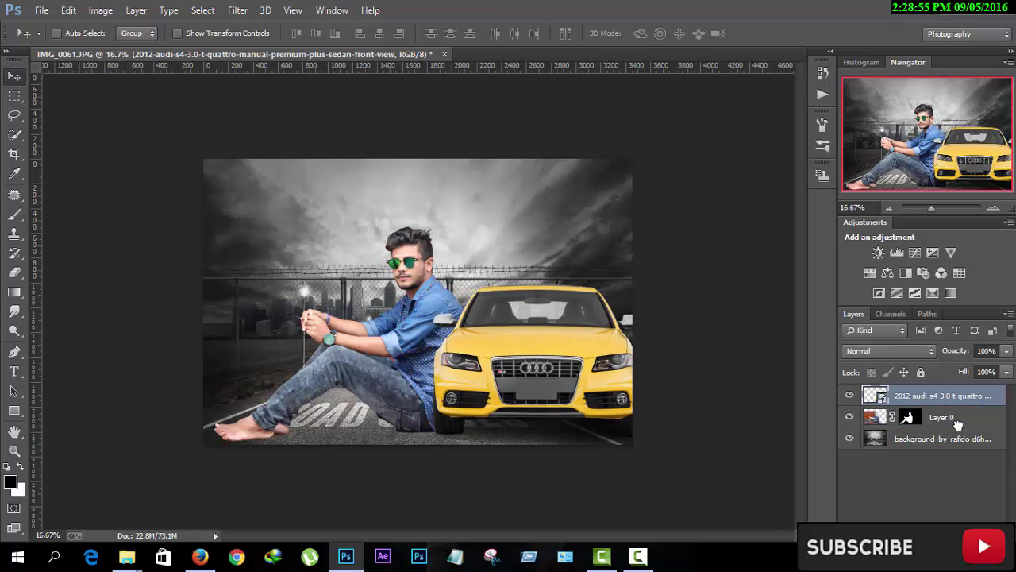
Stack the man above the Audi and shrink him to about 78% beside the car.
left_click_drag(958, 424, 953, 388)
left_click(909, 395)
left_click_drag(492, 202, 437, 240)
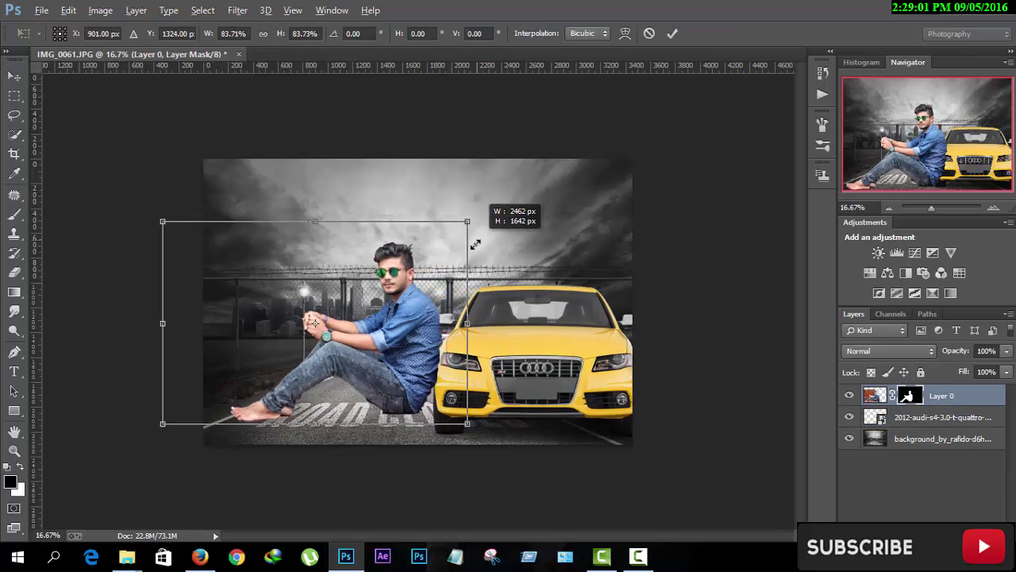
left_click_drag(415, 321, 421, 323)
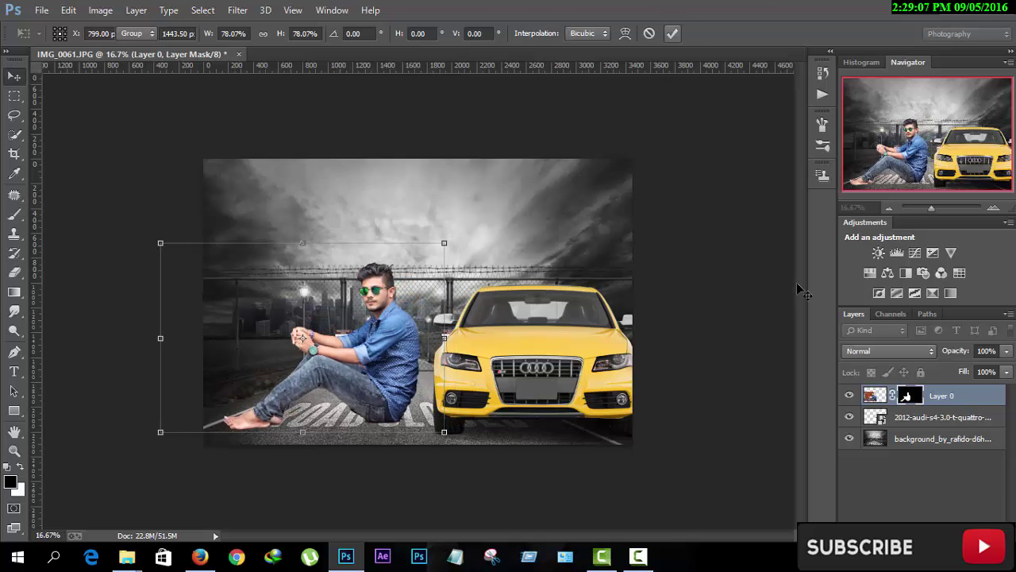
key("Return")
left_click(942, 417)
Shift the Audi left, move its layer above the man, resize it, and rasterize it.
left_click_drag(548, 357, 525, 358)
left_click_drag(942, 417, 932, 392)
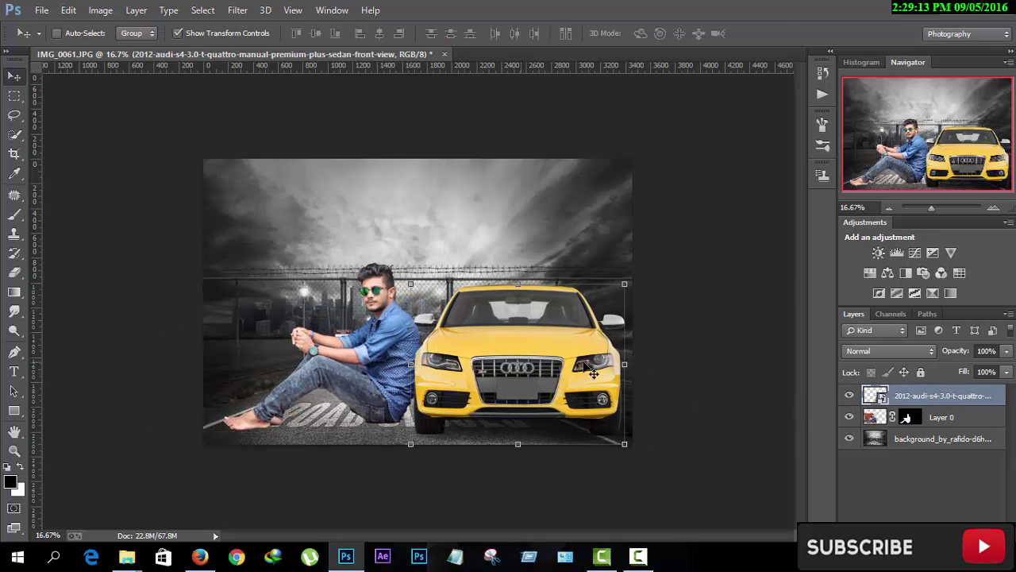
left_click_drag(625, 286, 624, 284)
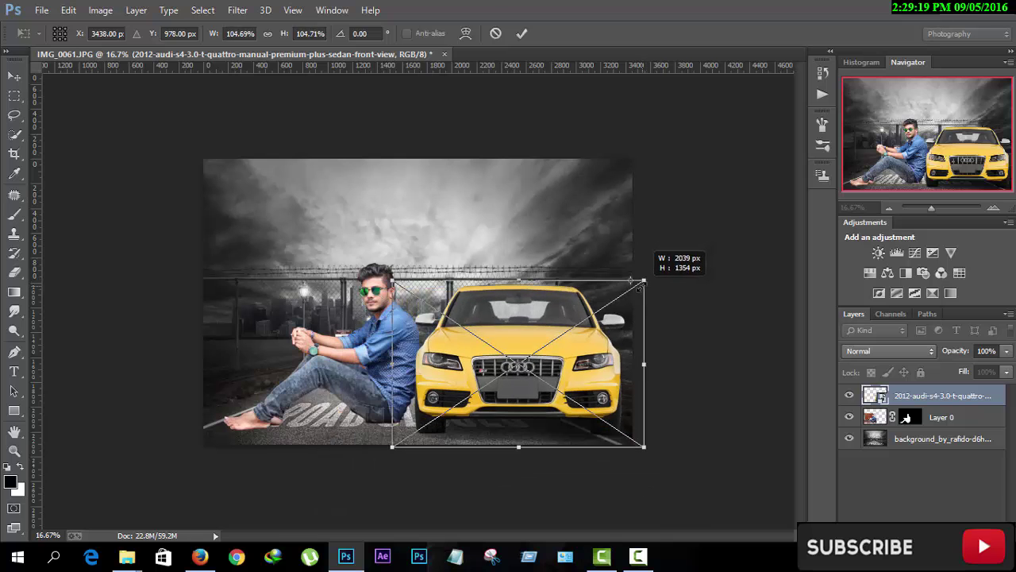
left_click(521, 33)
right_click(943, 395)
left_click(685, 221)
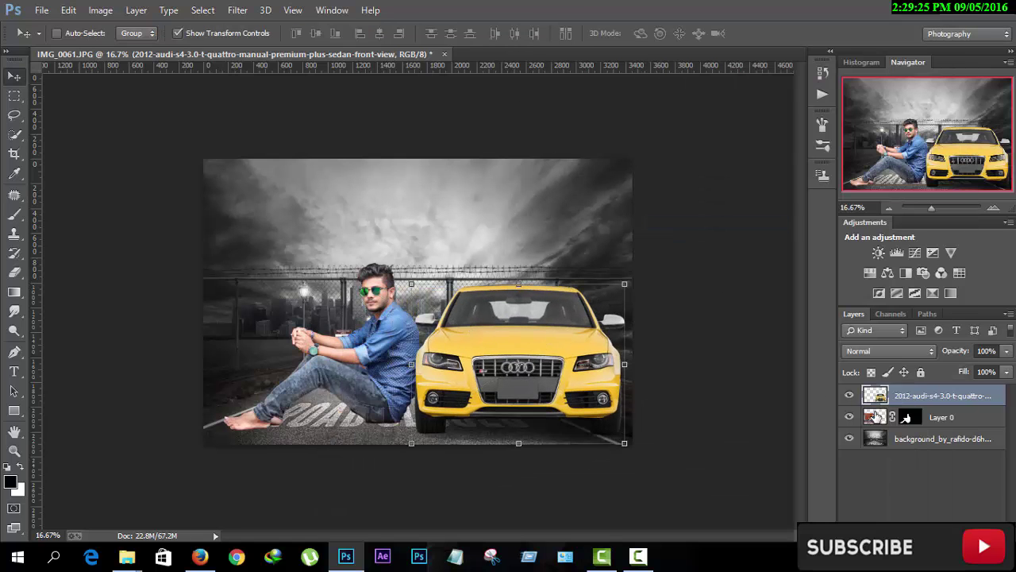
Nudge the man and Audi so he sits against the car, and begin extending the crop.
left_click(942, 416)
left_click_drag(348, 357, 327, 349)
left_click_drag(493, 355, 473, 359)
left_click(942, 417)
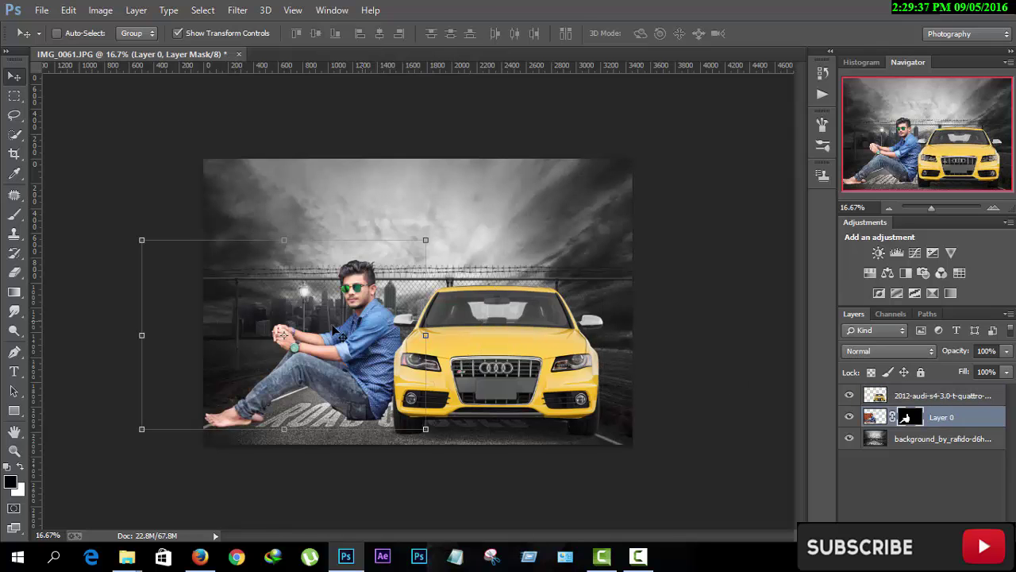
mouse_move(341, 343)
left_mouse_down()
mouse_move(322, 348)
mouse_move(332, 347)
left_mouse_up()
key("c")
mouse_move(204, 158)
left_mouse_down()
mouse_move(179, 147)
mouse_move(183, 134)
left_mouse_up()
Extend the canvas for more sky and road, then enlarge the Audi to about 123%.
left_click_drag(654, 134, 658, 98)
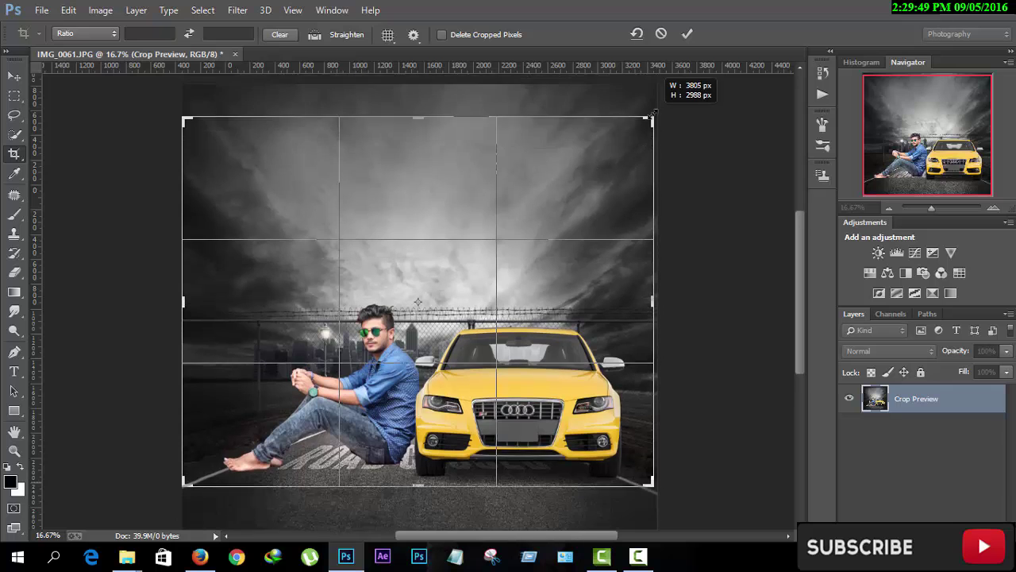
left_click(687, 33)
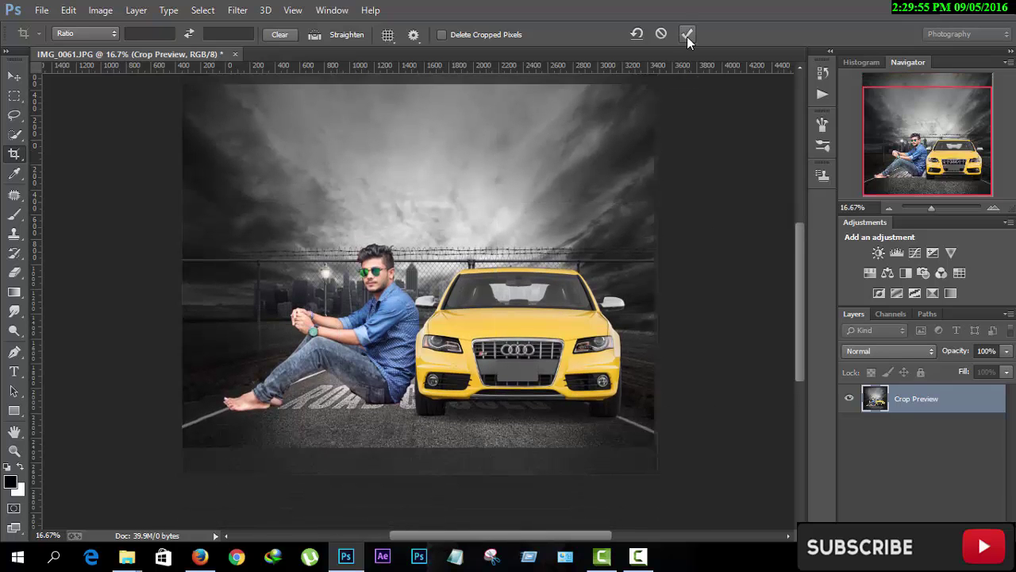
left_click(936, 397)
key("v")
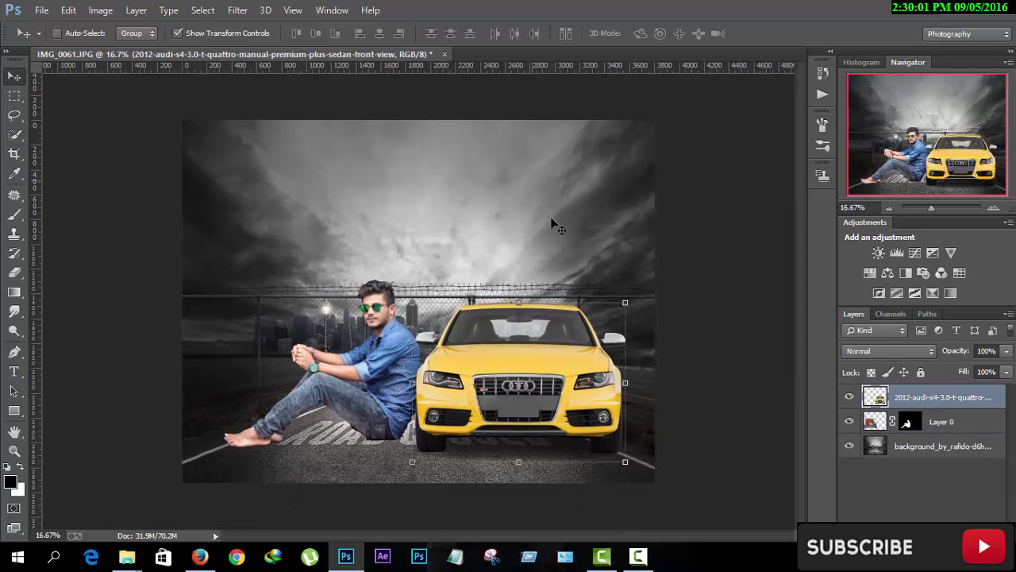
key("ctrl+t")
left_click_drag(626, 301, 659, 262)
left_click_drag(556, 373, 548, 365)
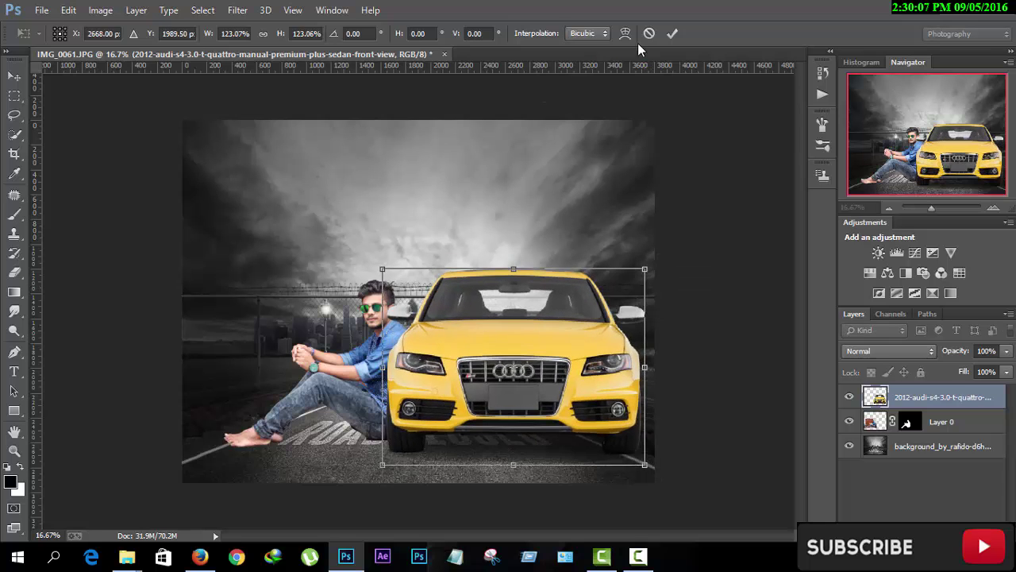
left_click(671, 33)
Move the man left and rotate him about -2.47° to lean on the Audi.
left_click(890, 429)
left_click_drag(381, 353, 353, 345)
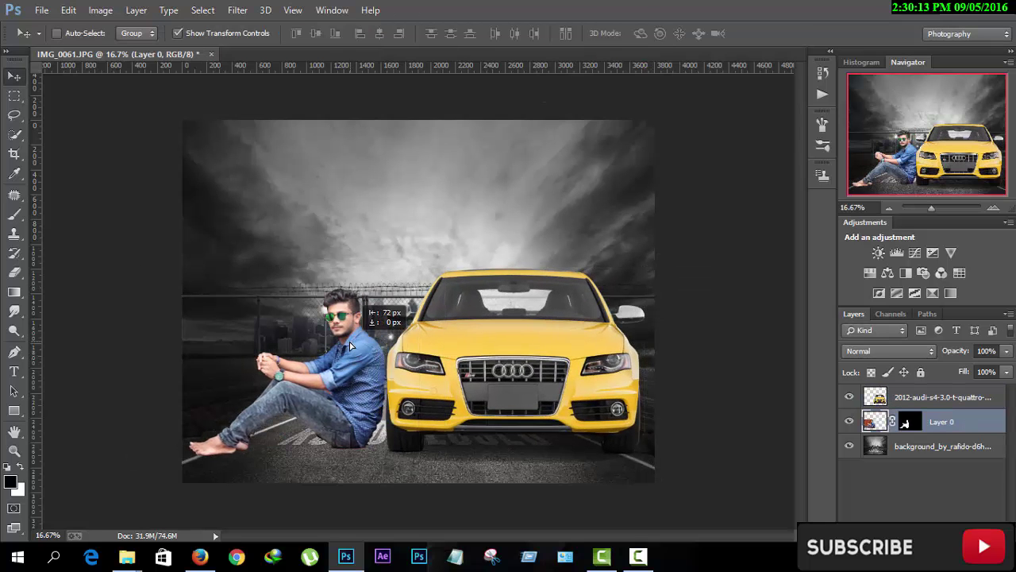
key("ctrl+t")
left_click_drag(419, 258, 422, 245)
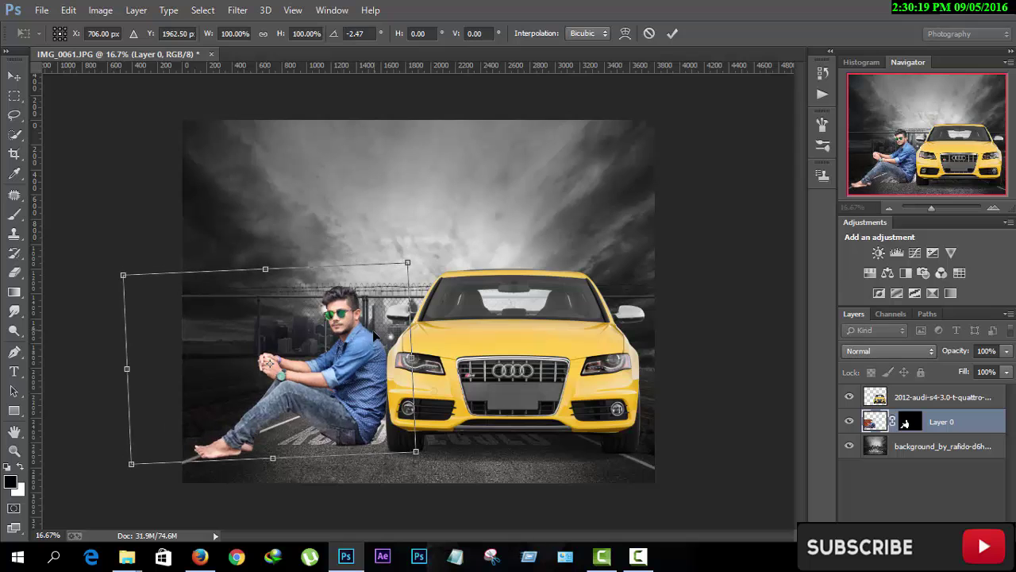
left_click_drag(374, 335, 370, 336)
key("Right")
key("Right")
key("Right")
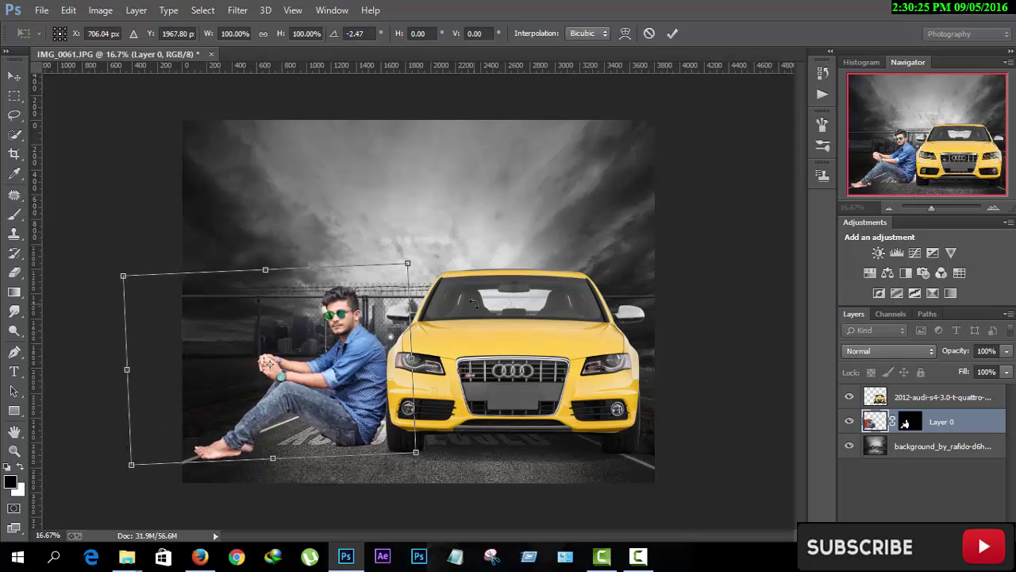
left_click(673, 35)
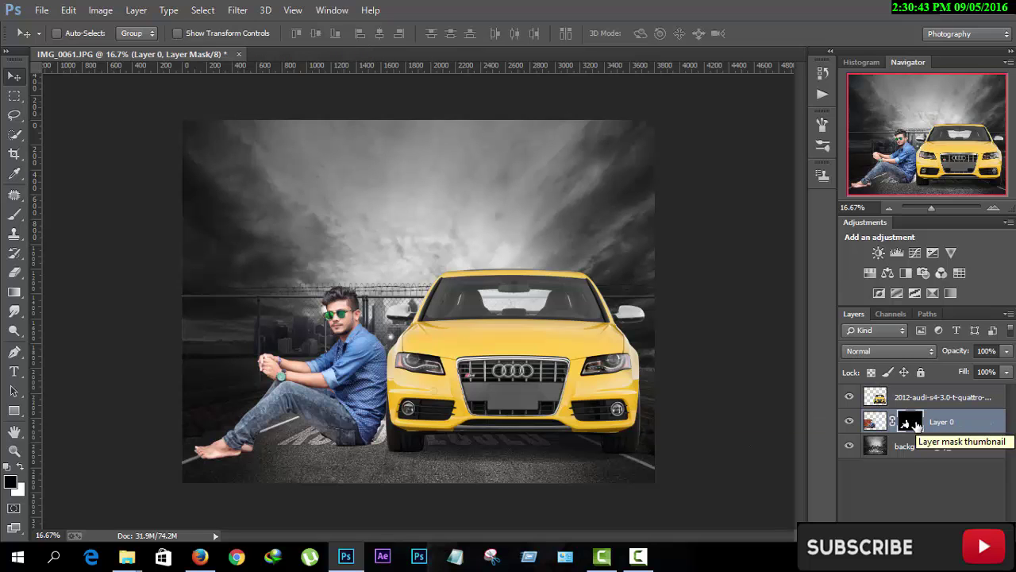
Duplicate the man's layer as Layer 0 copy and delete its mask to reveal the full photo.
right_click(917, 426)
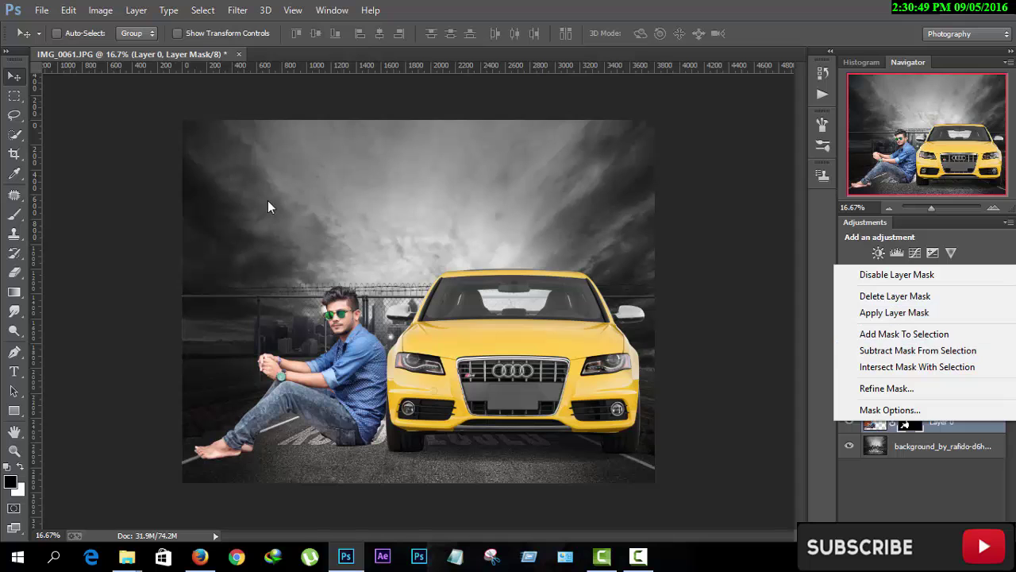
left_click(917, 429)
right_click(917, 427)
right_click(952, 429)
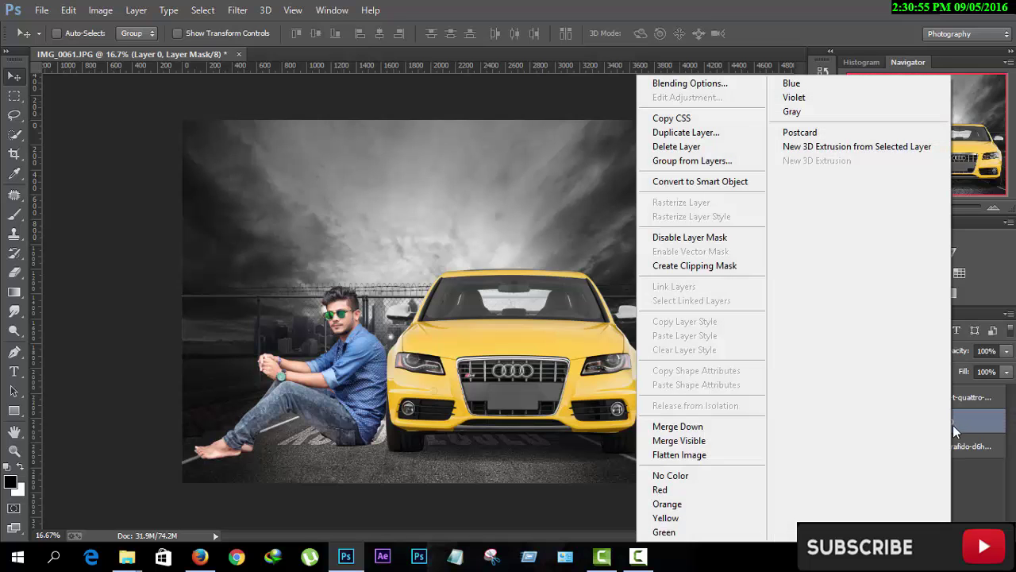
left_click(686, 132)
key("Return")
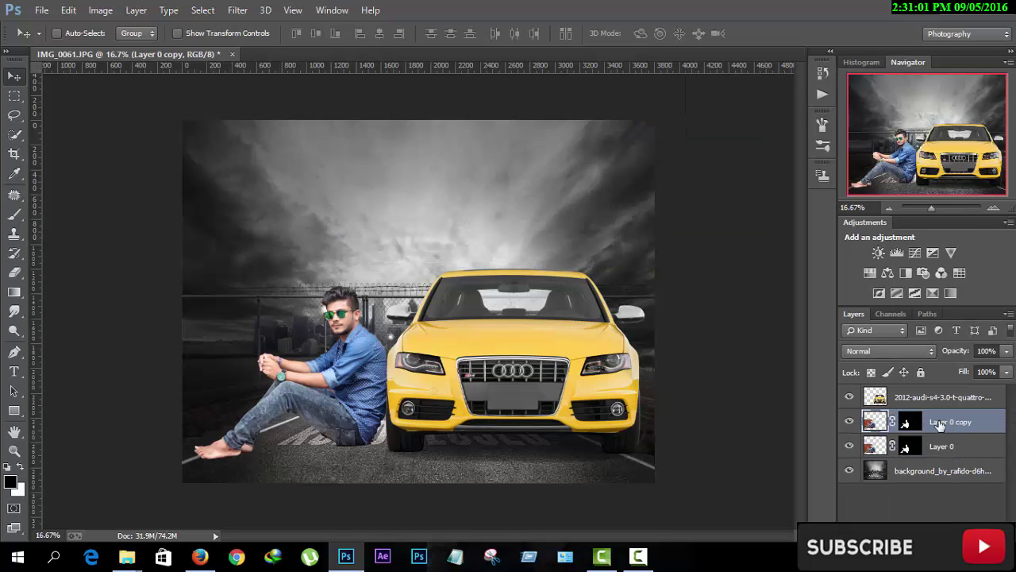
key("Delete")
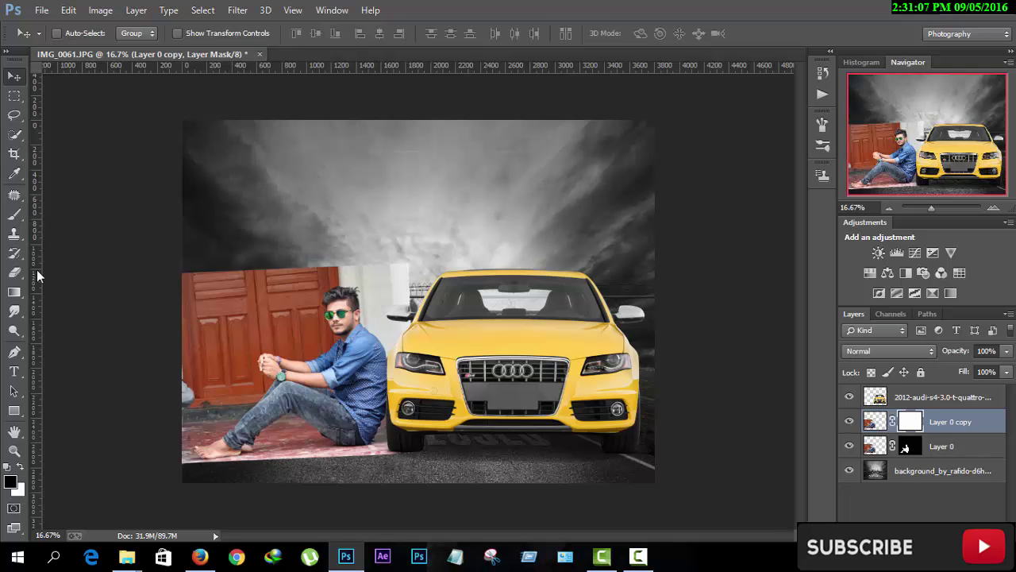
Paint out the doors and floor on the copy and set its blend mode to Luminosity.
left_click(9, 481)
key("Escape")
left_click(15, 215)
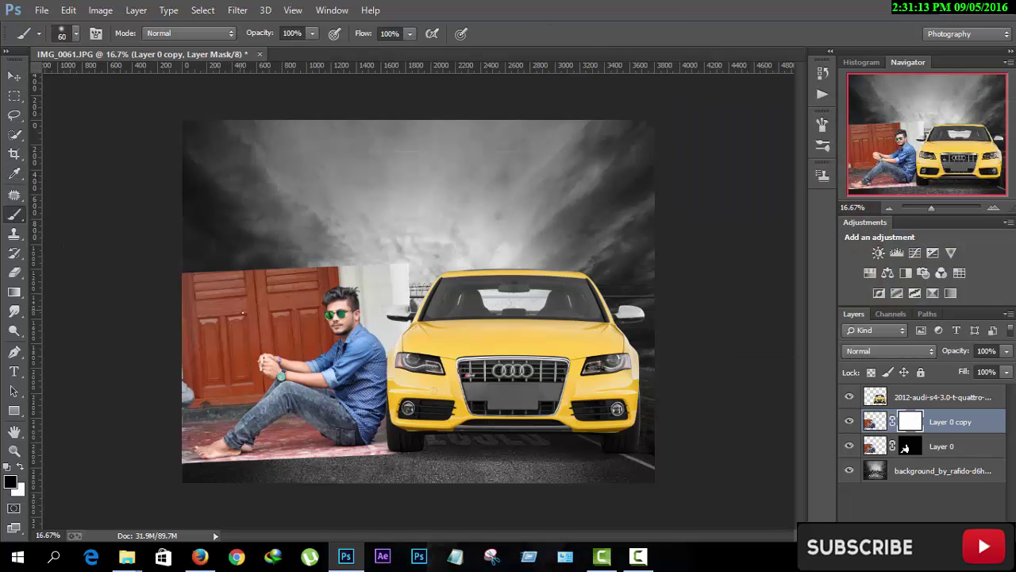
left_click_drag(199, 238, 215, 445)
left_click(890, 350)
left_click(873, 377)
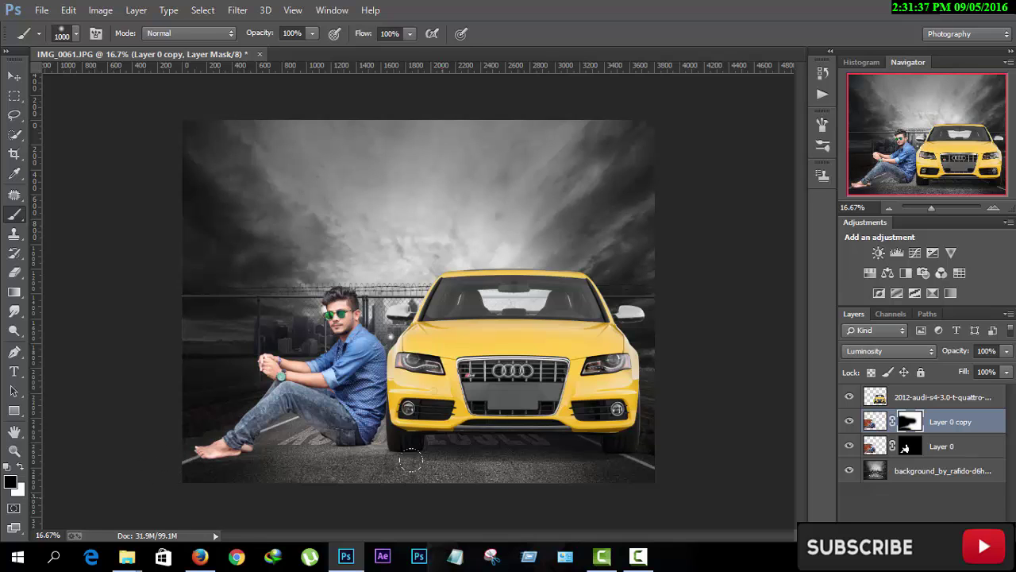
Apply Layer 0's mask and shift the man, copy and Audi layers to the right.
left_click(977, 446)
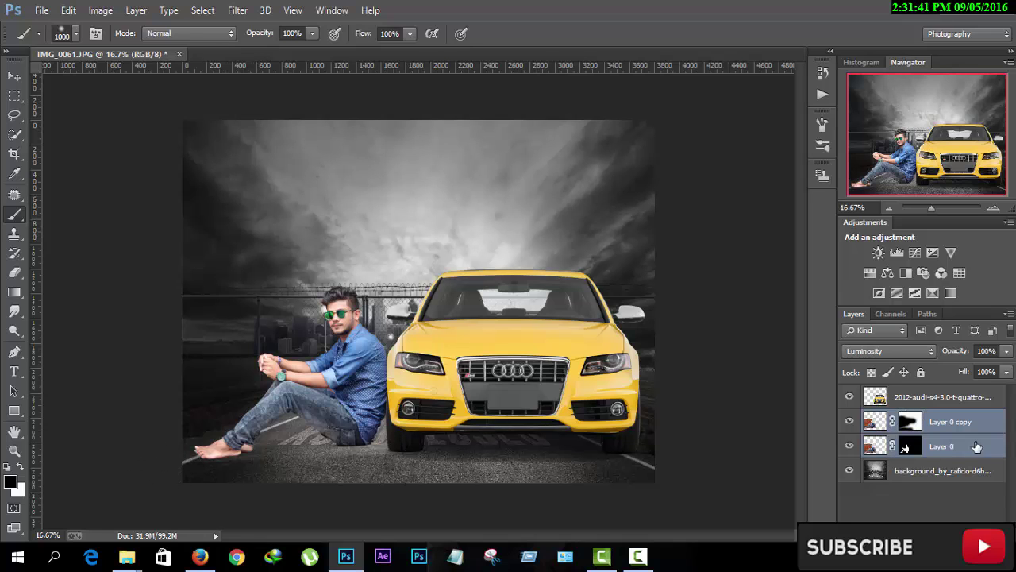
right_click(910, 446)
left_click(891, 338)
left_click(940, 397, "shift")
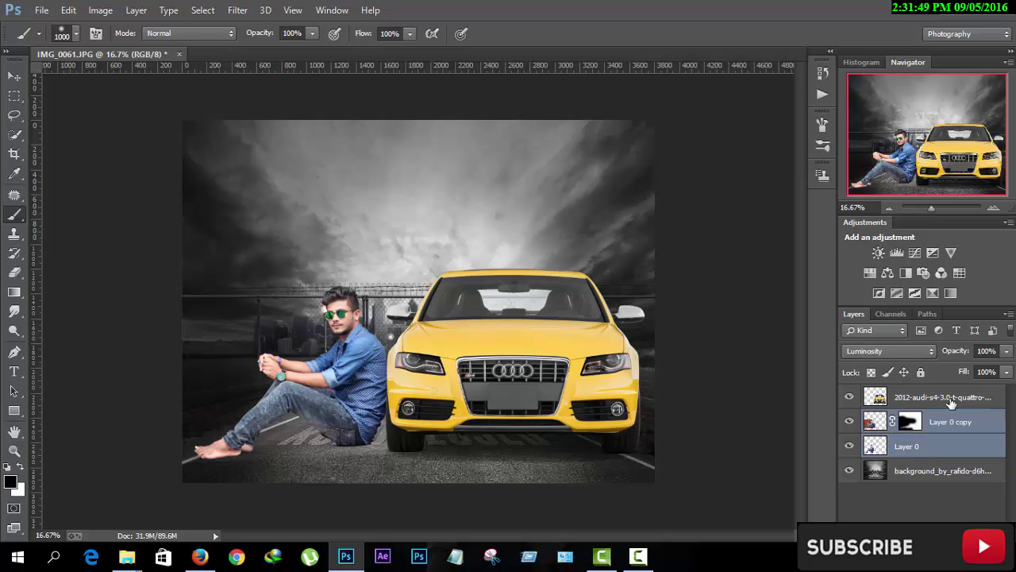
key("v")
left_click_drag(440, 349, 449, 347)
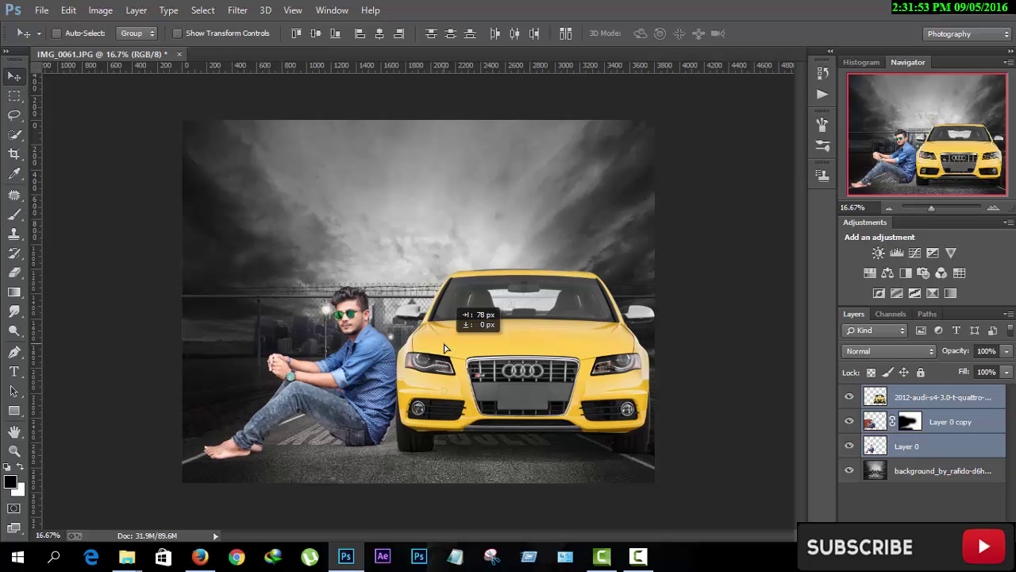
left_click(934, 471)
Apply Layer 0 copy's mask, then select Layer 0 and zoom to 50%.
right_click(918, 419)
left_click(913, 309)
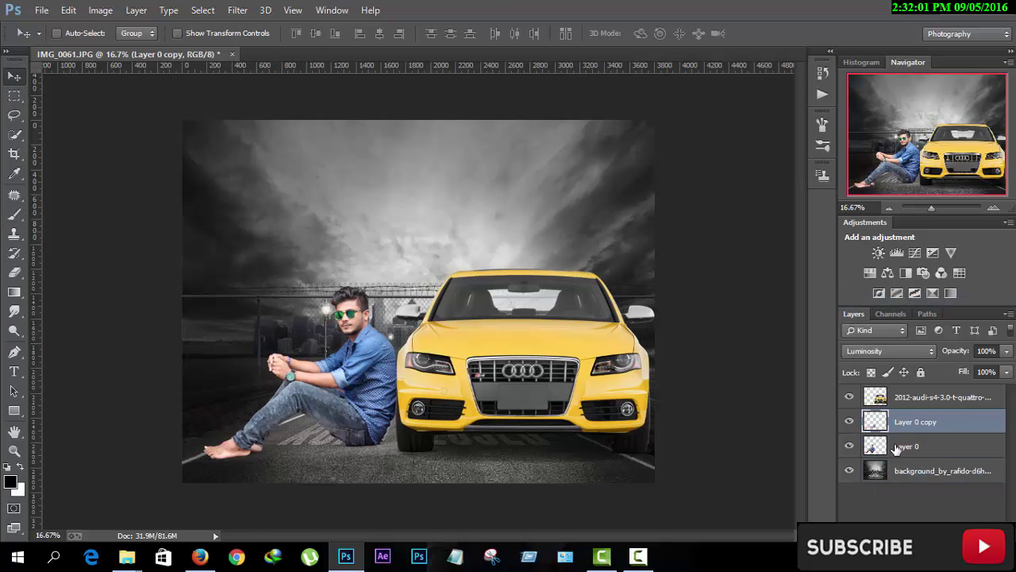
left_click(921, 400)
left_click(921, 446)
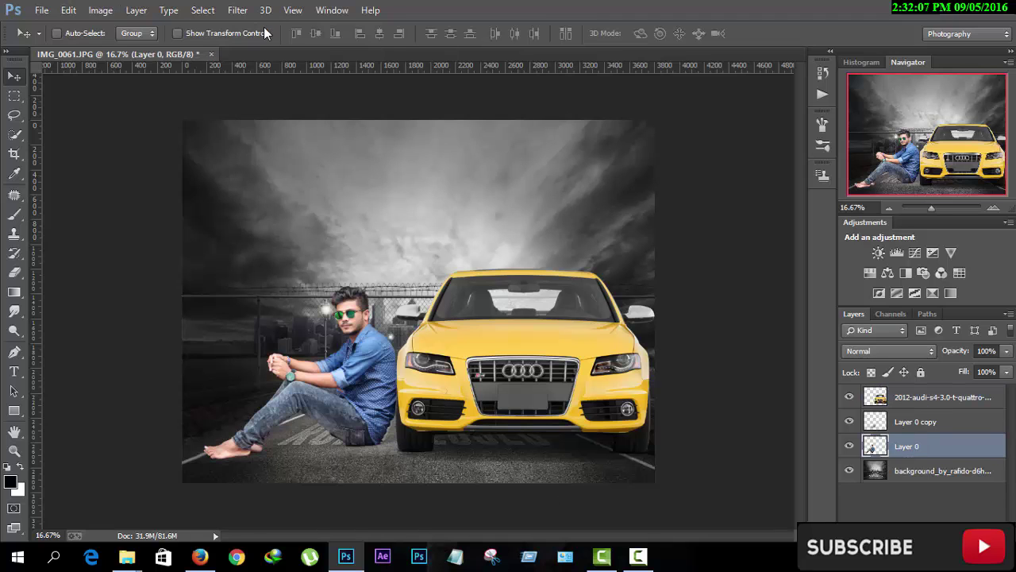
key("ctrl+plus")
key("ctrl+plus")
key("ctrl+plus")
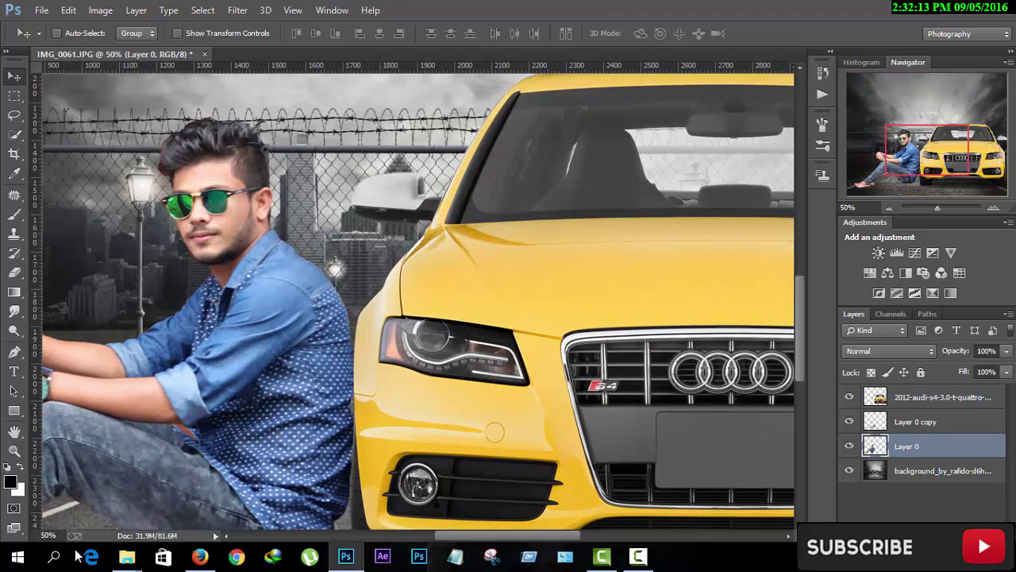
Lasso the man's face, apply Noiseware and Portraiture, and fade the result.
left_click_drag(479, 540, 461, 540)
key("l")
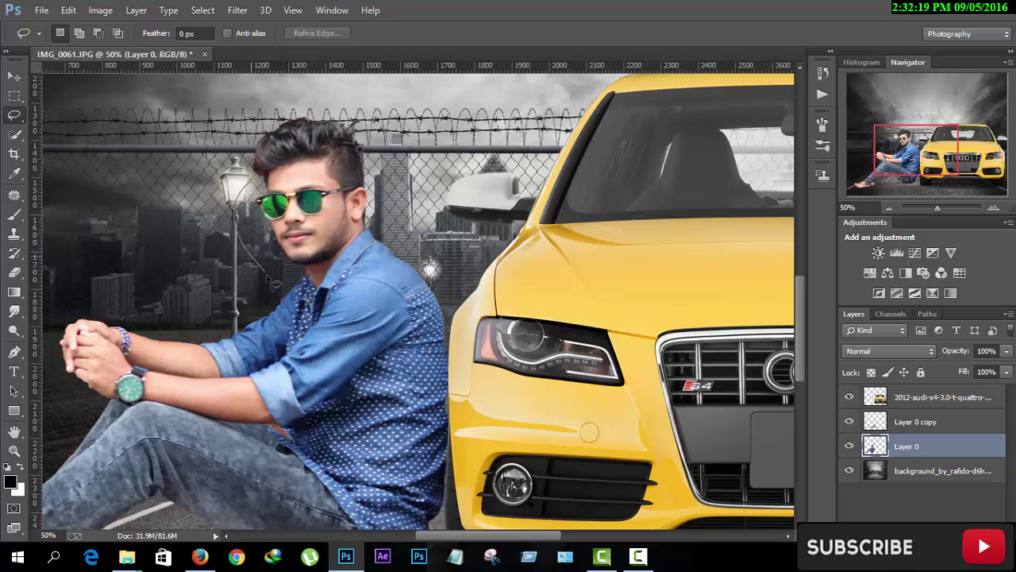
left_click(238, 10)
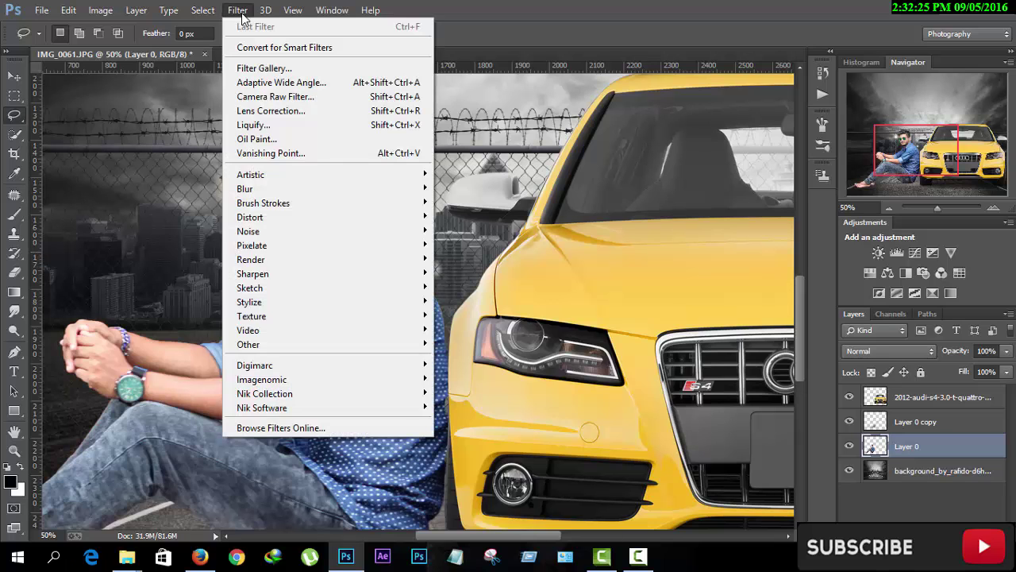
left_click(492, 377)
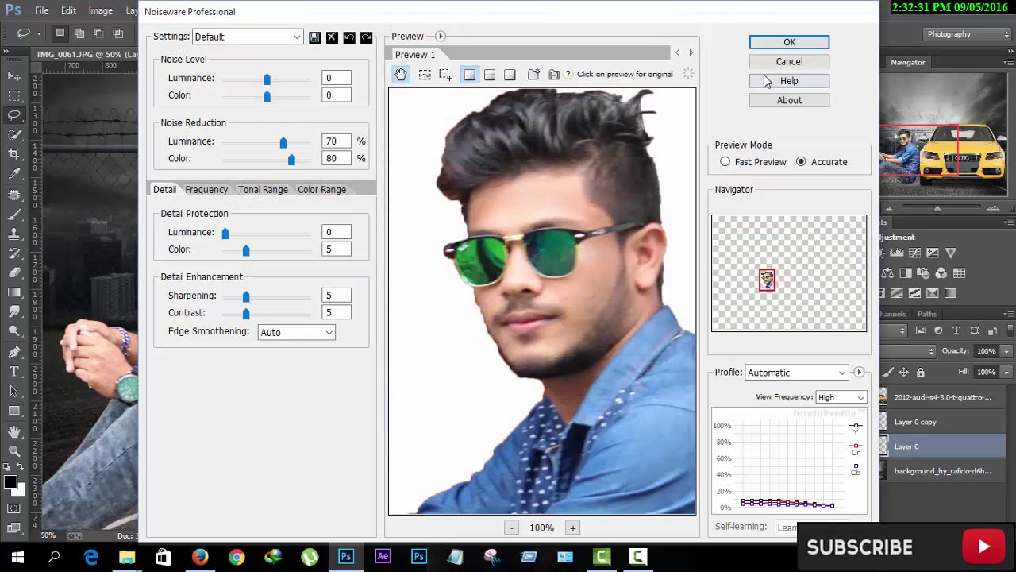
left_click(777, 46)
left_click(239, 11)
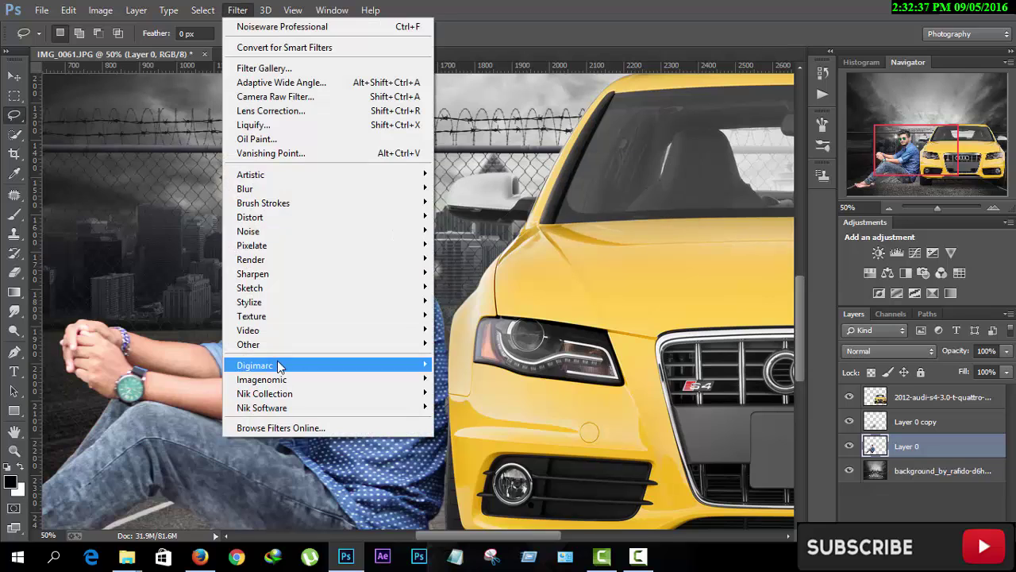
left_click(465, 390)
left_click(798, 61)
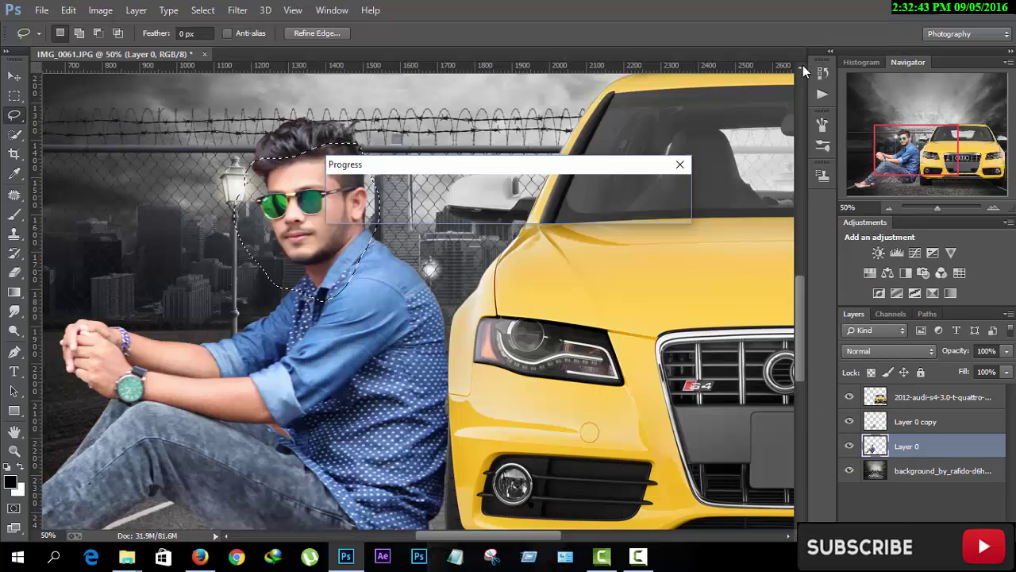
left_click(119, 58)
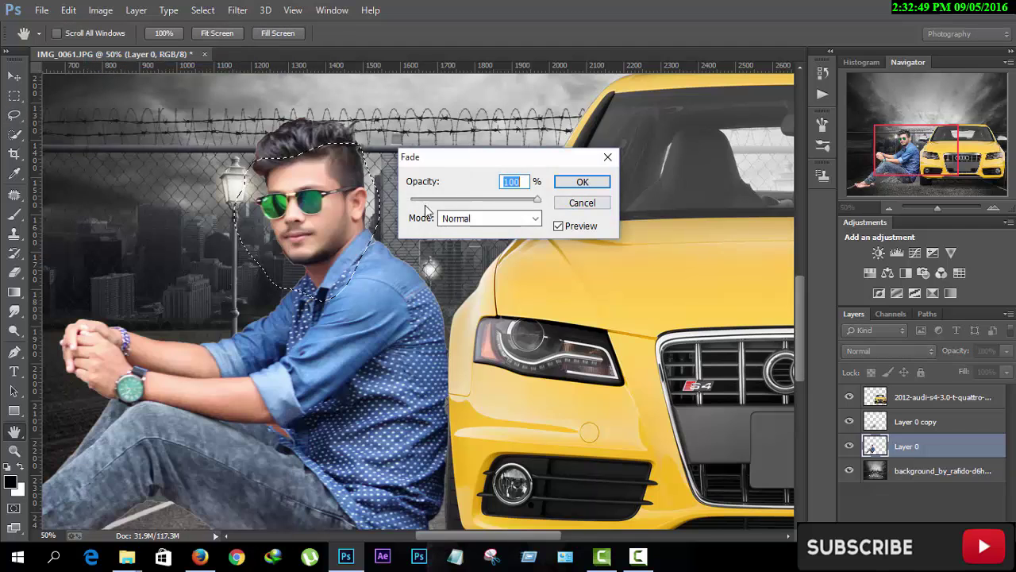
left_click_drag(543, 211, 433, 207)
left_click(565, 188)
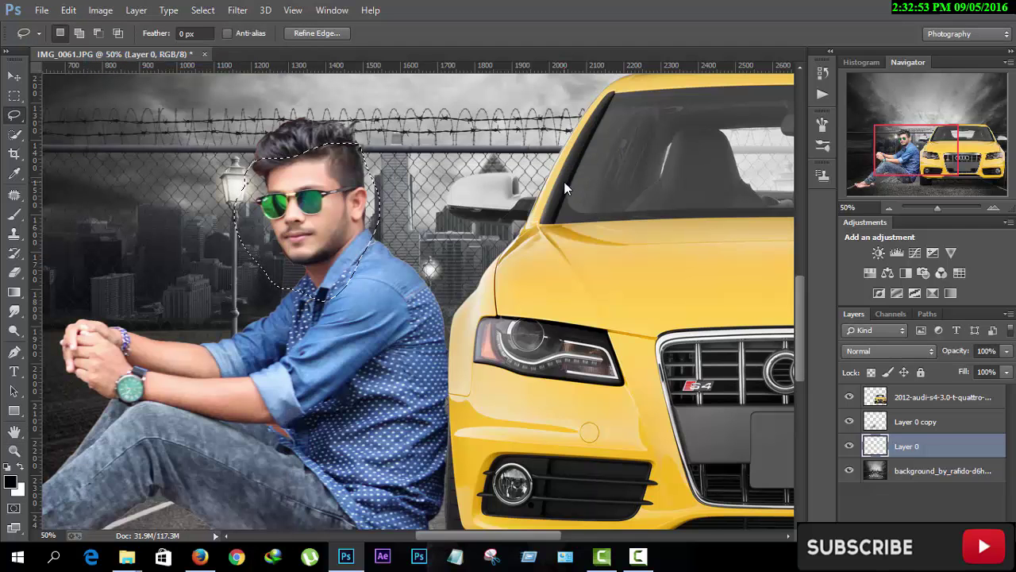
Add a Levels layer with midtone 0.96 and merge it into Layer 0.
left_click(897, 252)
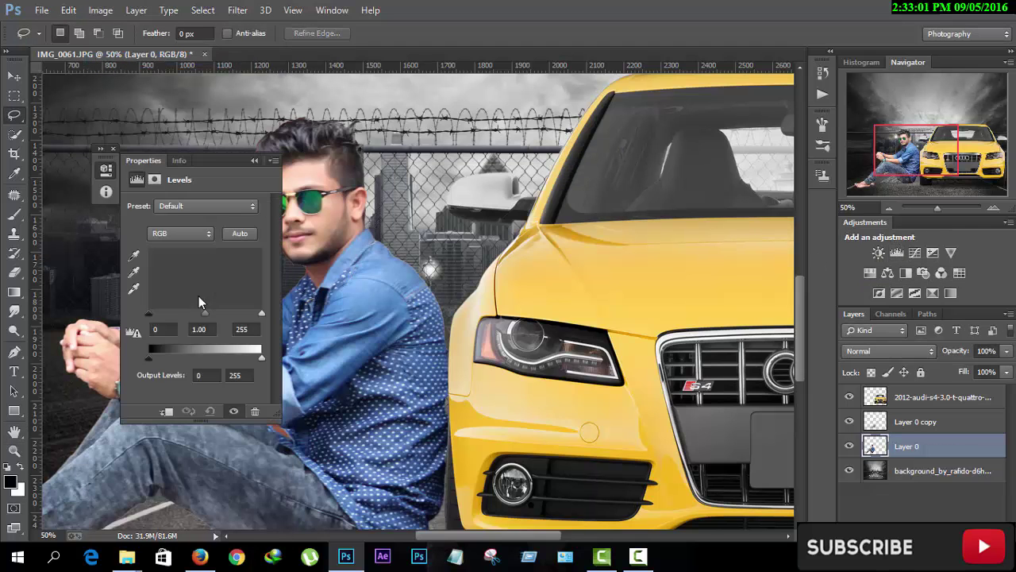
left_click_drag(130, 312, 133, 316)
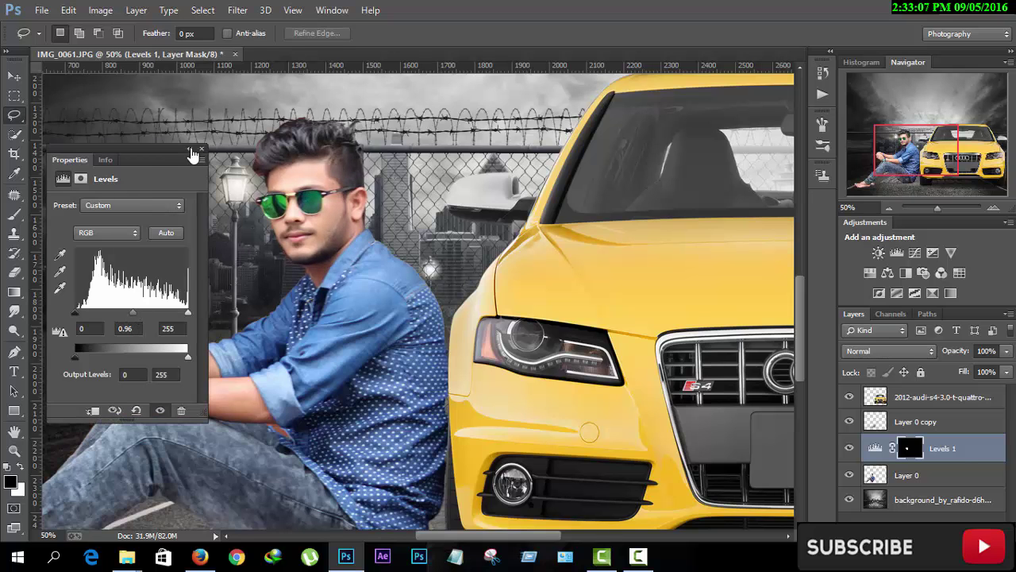
left_click(189, 148)
left_click(948, 474, "shift")
right_click(949, 475)
left_click(659, 412)
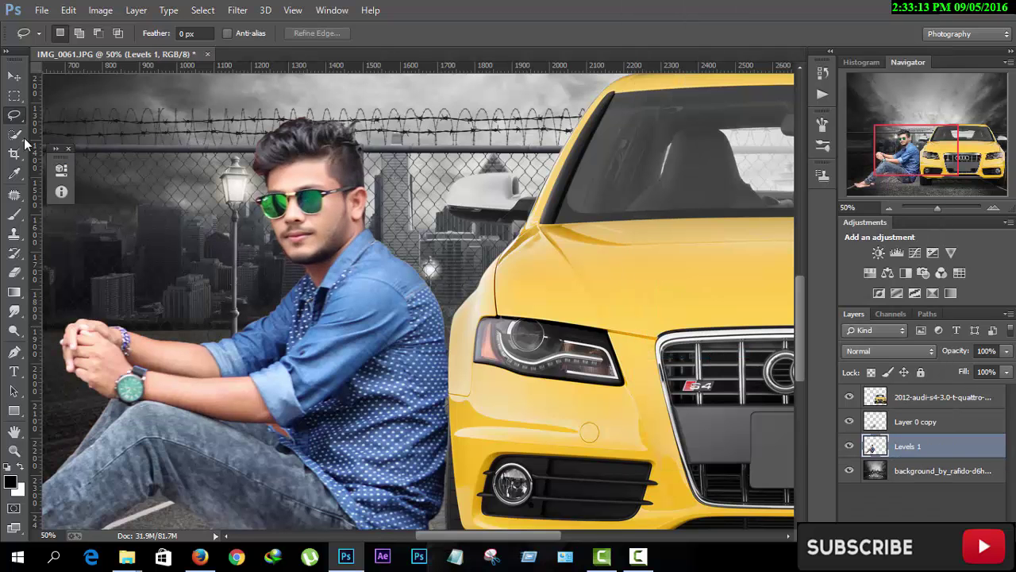
Quick-select the man's hands and forearm, smooth them with Imagenomic Noiseware, then deselect.
key("w")
left_click_drag(75, 349, 254, 401)
left_click(236, 9)
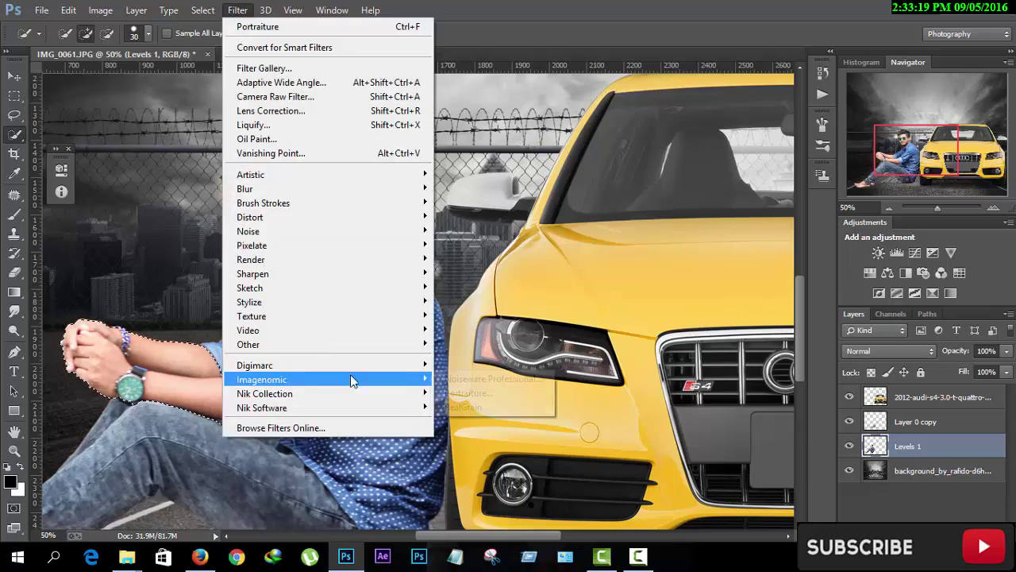
left_click(476, 376)
left_click(786, 39)
key("ctrl+d")
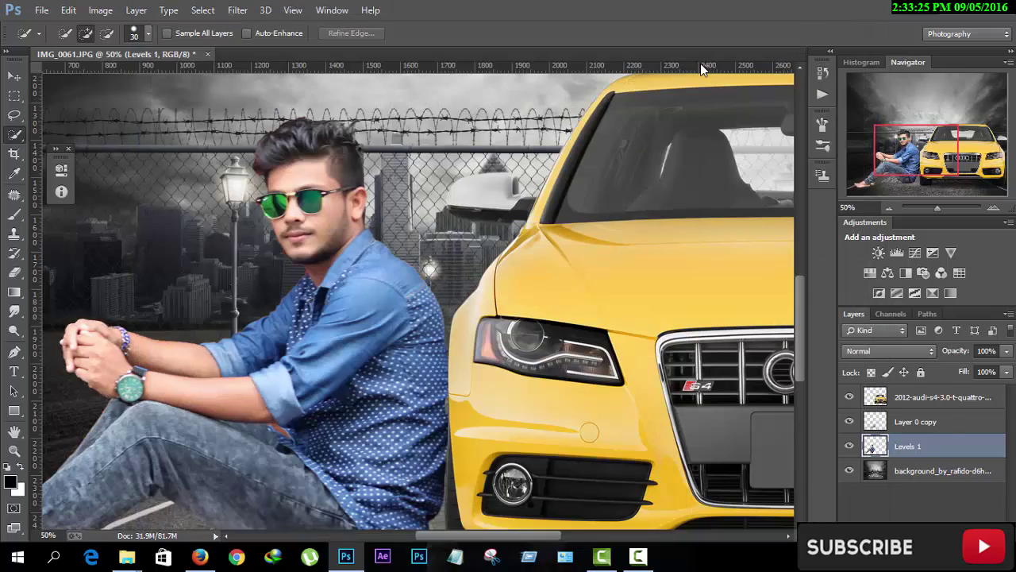
In Camera Raw, set Shadows -18, Clarity +35, Blacks +26 and add luminance noise reduction.
key("ctrl+minus")
key("ctrl+minus")
key("ctrl+minus")
key("ctrl+plus")
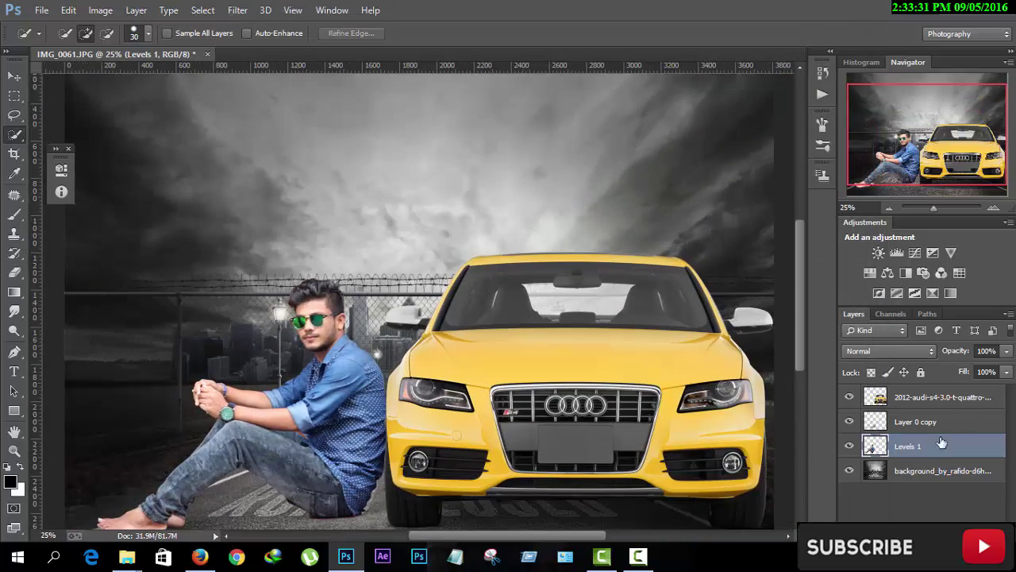
left_click(237, 9)
left_click(269, 96)
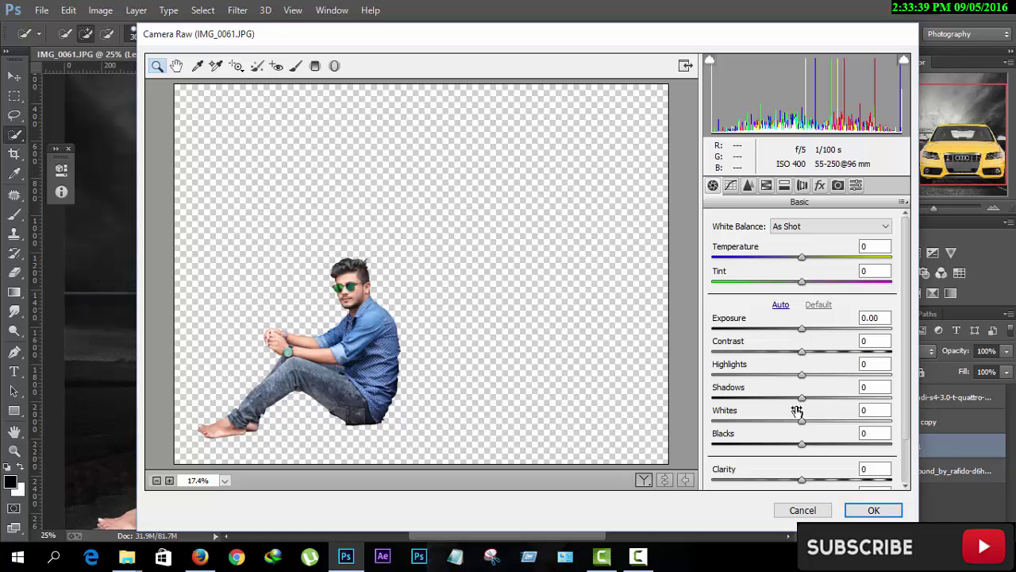
left_click_drag(802, 399, 785, 394)
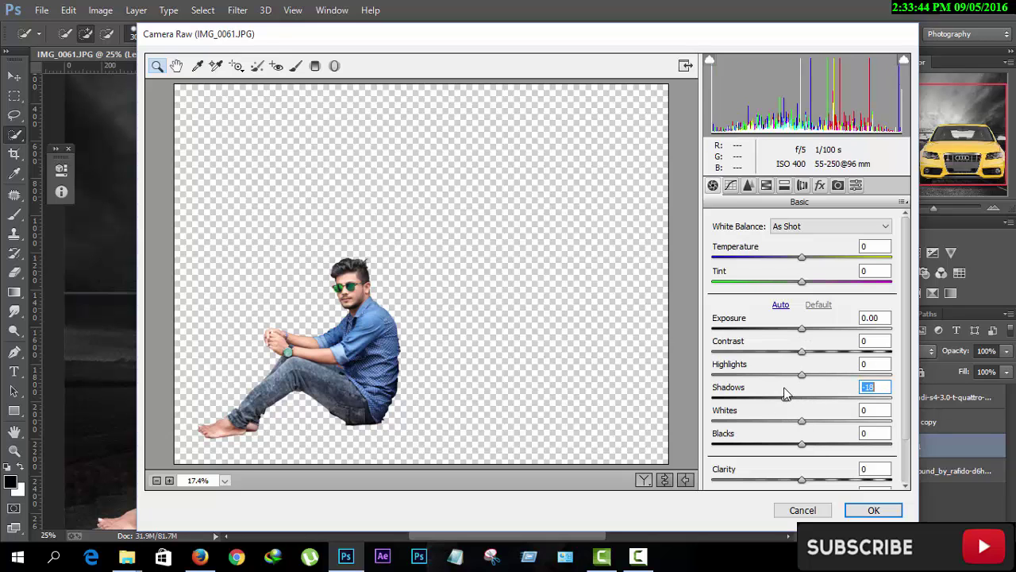
left_click_drag(801, 479, 830, 480)
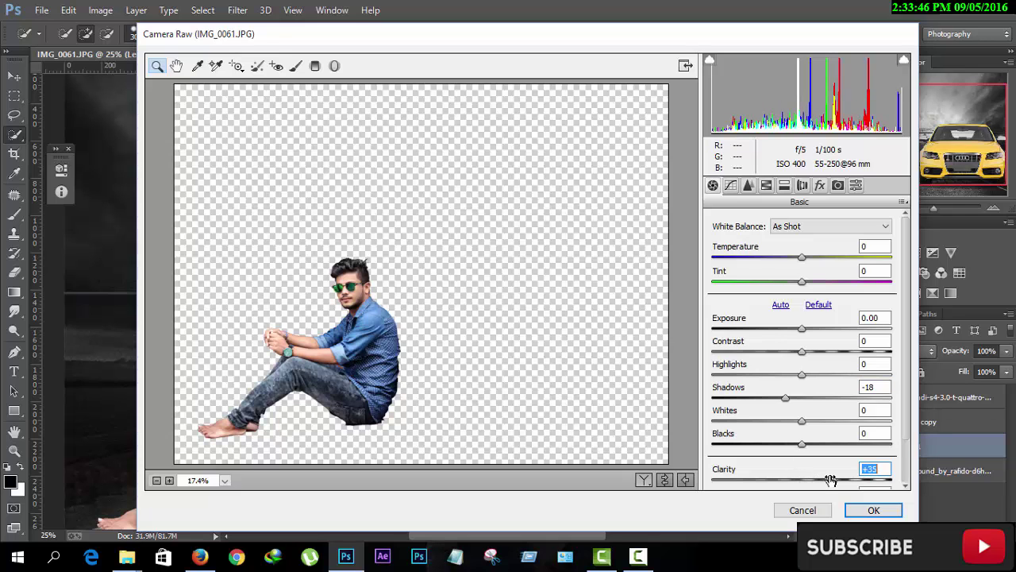
left_click_drag(801, 444, 826, 444)
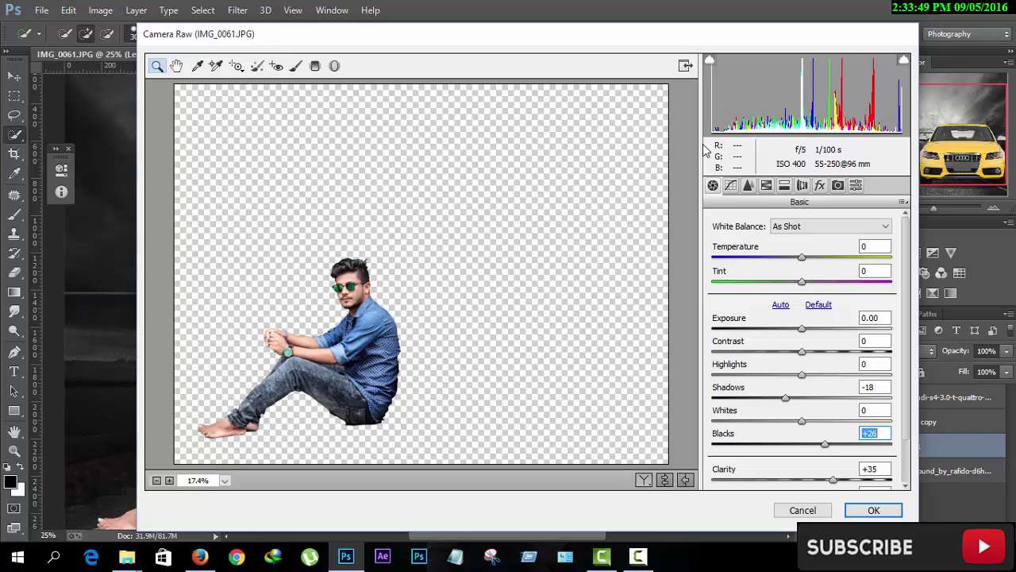
left_click(748, 185)
left_click_drag(712, 371, 721, 370)
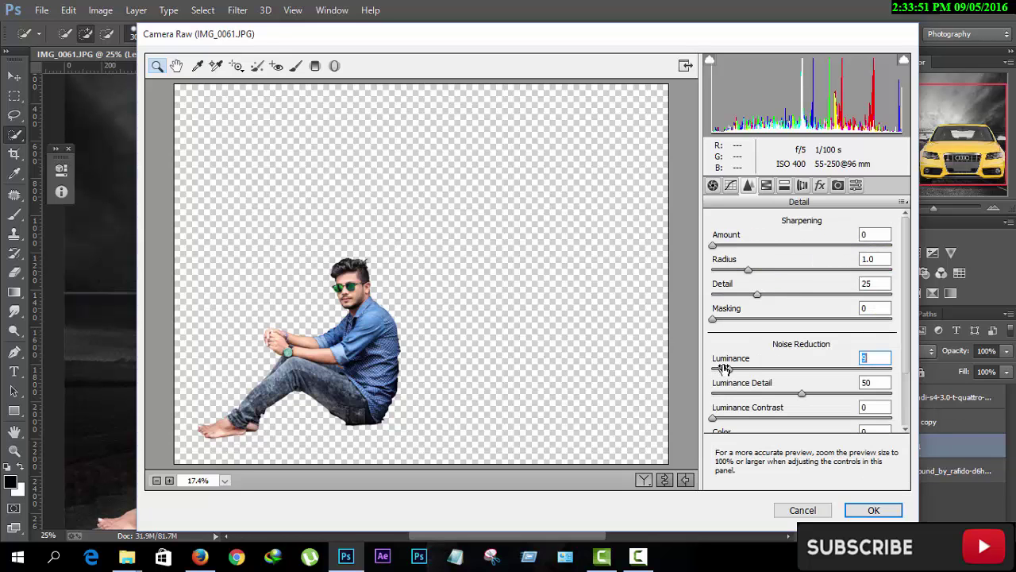
In HSL, set Oranges luminance +16, Blues luminance -28, Blues saturation +73, Aquas saturation -16.
left_click(784, 185)
left_click(767, 185)
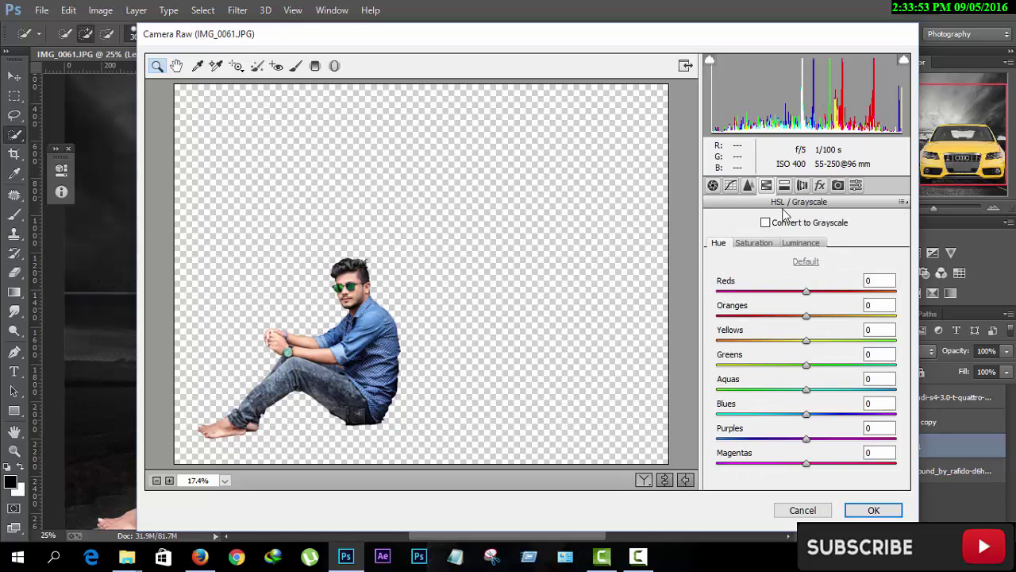
left_click(801, 242)
left_click(809, 316)
left_click_drag(809, 316, 820, 316)
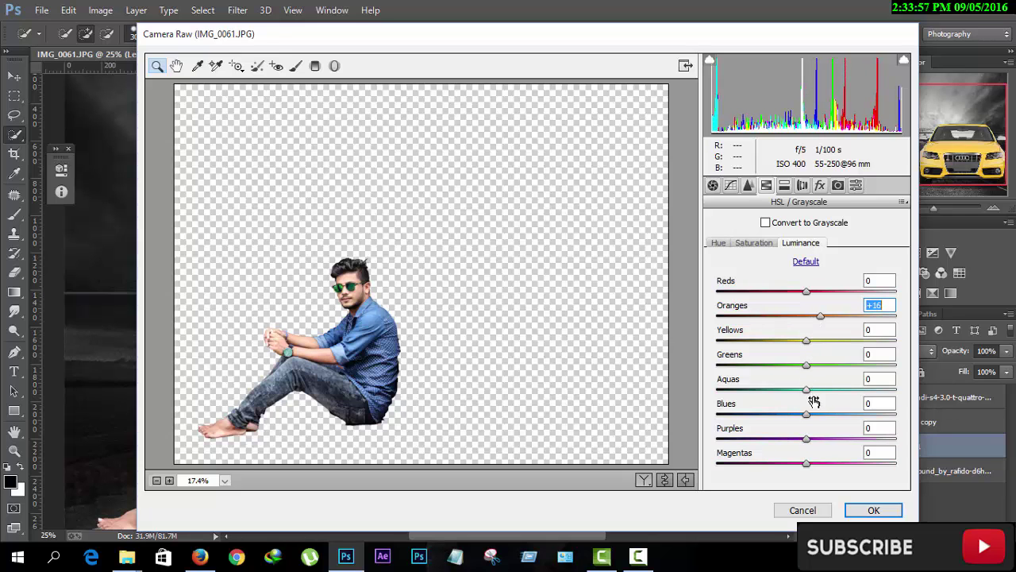
left_click_drag(807, 413, 784, 412)
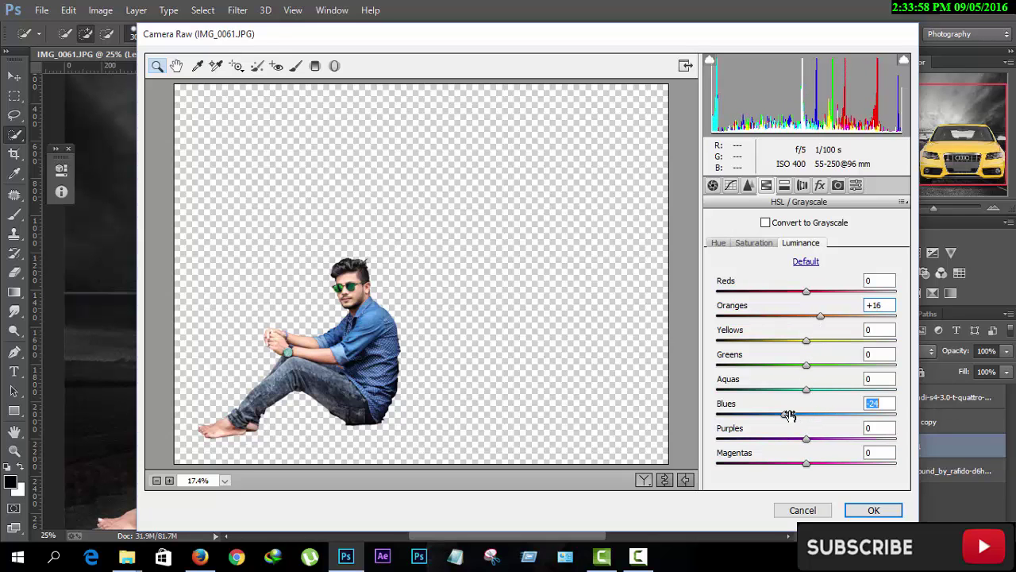
left_click(751, 242)
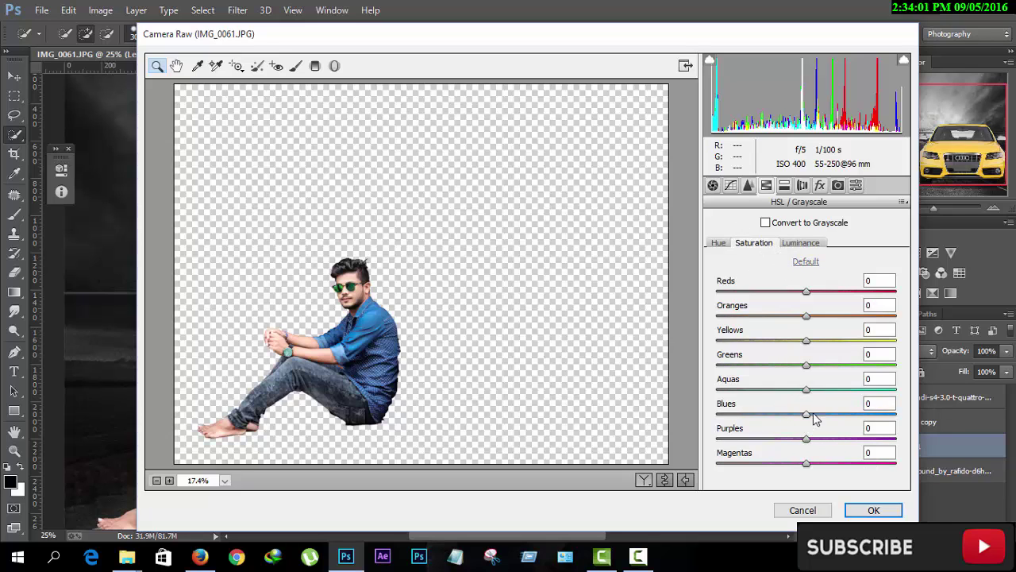
left_click_drag(807, 413, 873, 412)
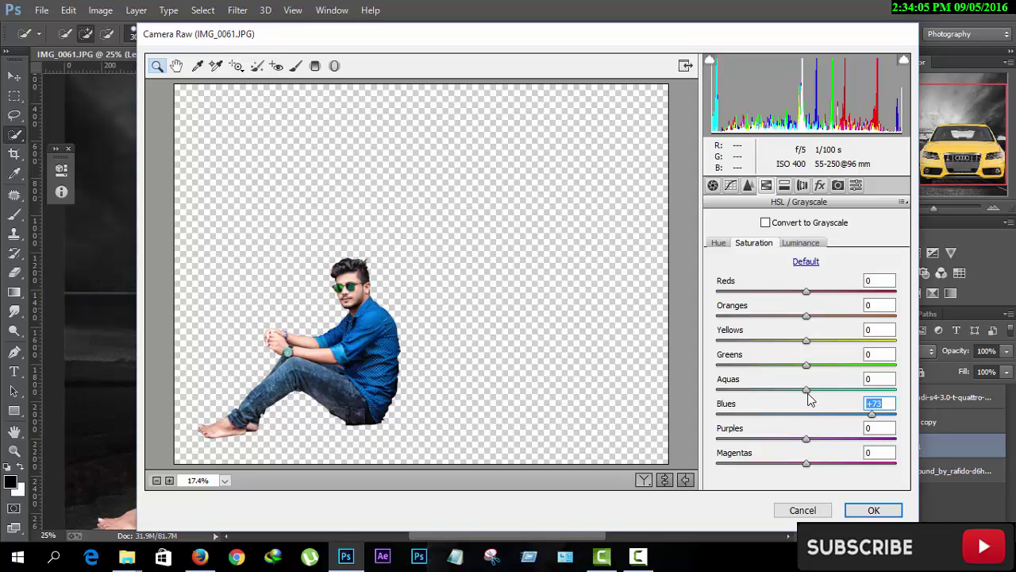
left_click_drag(808, 393, 793, 390)
Apply the Camera Raw changes, zoom in on the face, and quick-select both sunglass lenses.
left_click(874, 510)
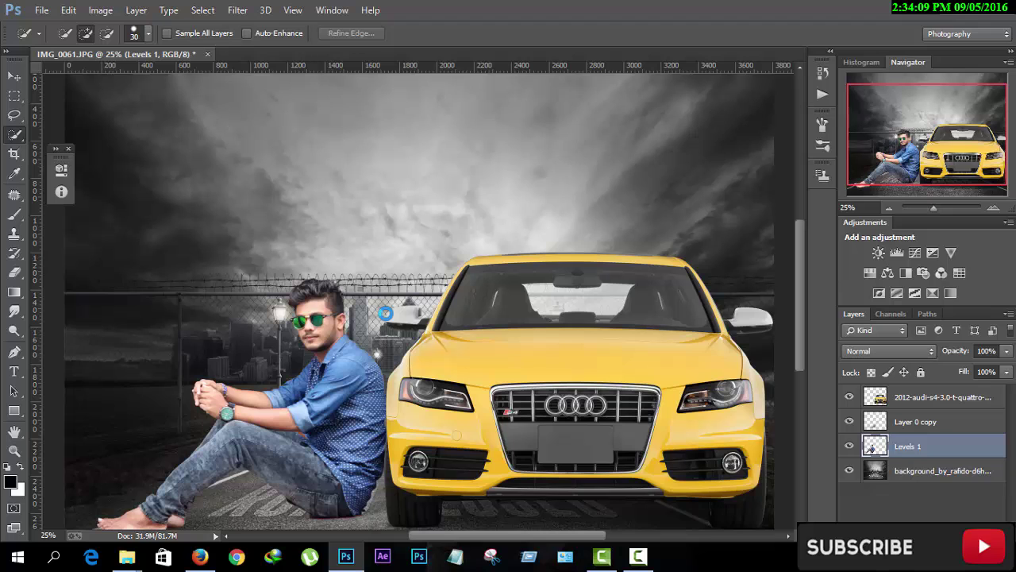
scroll(385, 312, "down", 2)
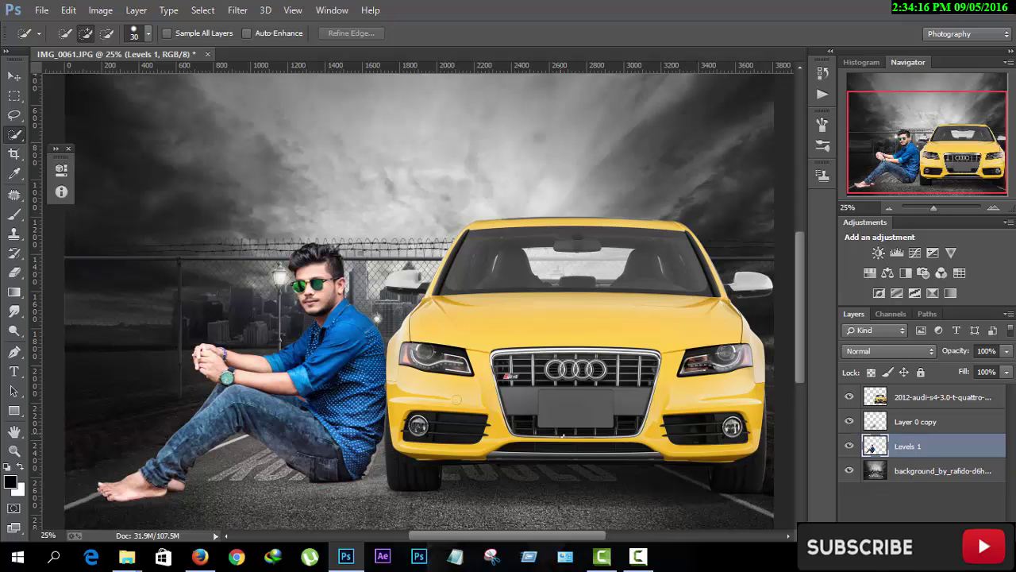
key("ctrl+plus")
key("ctrl+plus")
key("ctrl+plus")
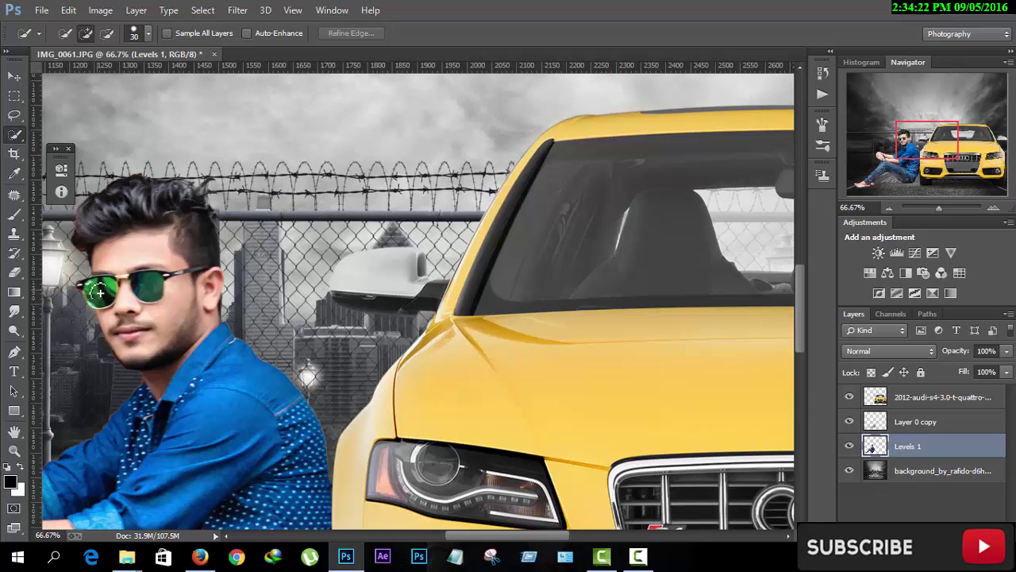
left_click_drag(107, 292, 147, 287)
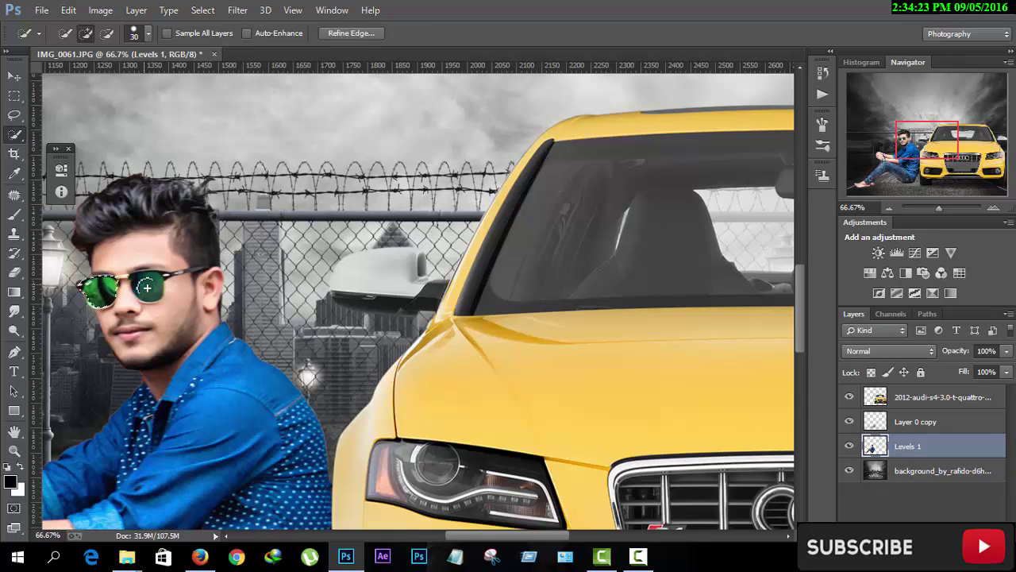
left_click(104, 33)
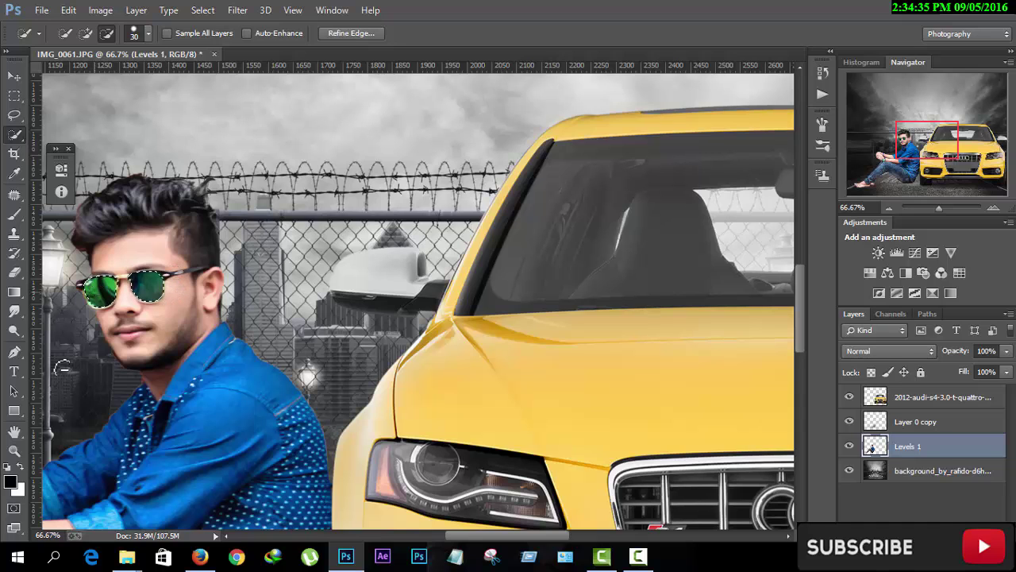
Set the foreground colour to bright red and switch to the Brush tool for the lenses.
left_click(11, 480)
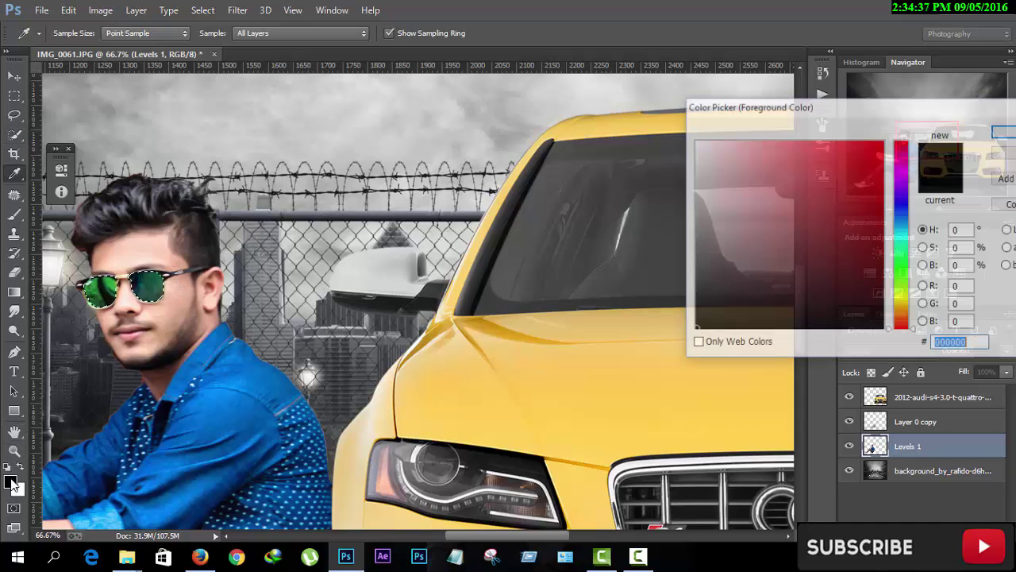
left_click_drag(761, 202, 914, 132)
left_click(1005, 131)
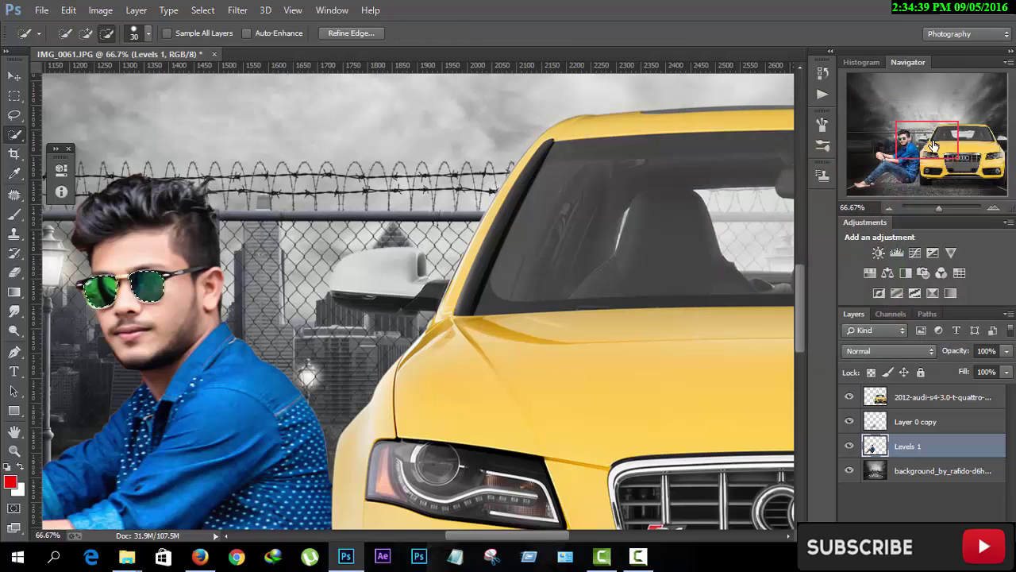
left_click(13, 214)
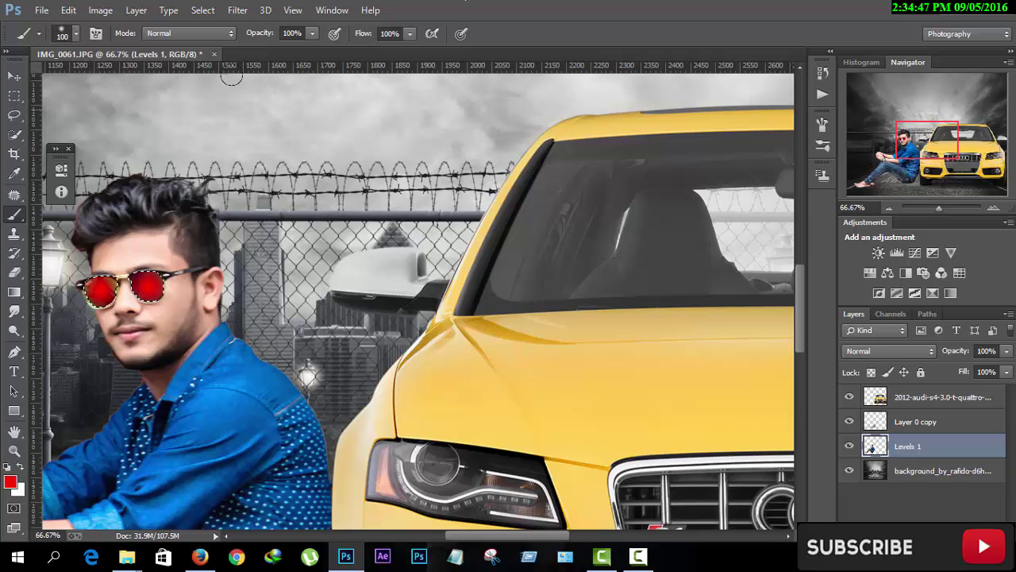
Browse the Filter and Edit menus, then bring up the Image adjustments list.
left_click(237, 10)
key("Escape")
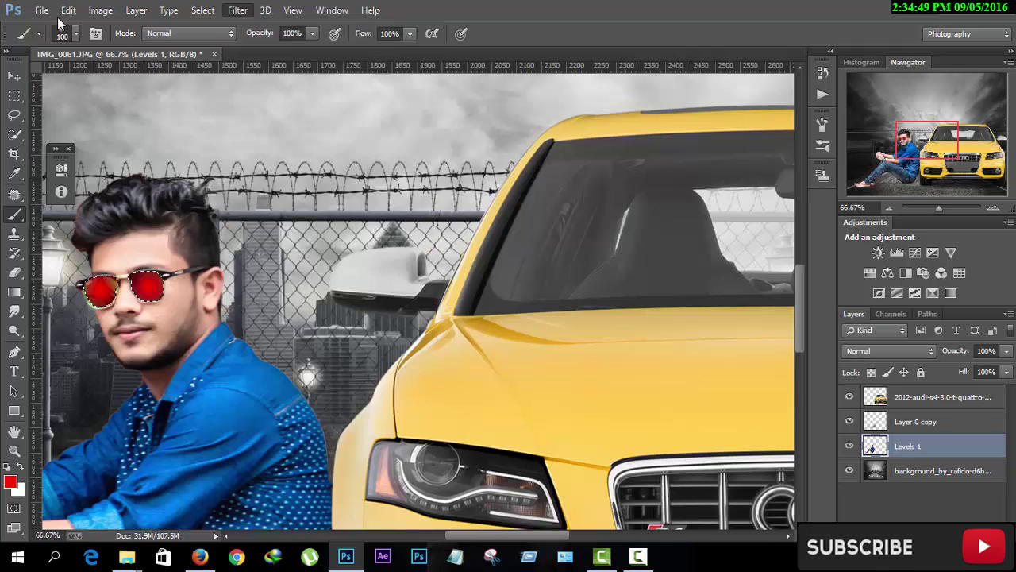
left_click(69, 10)
key("Escape")
left_click(100, 10)
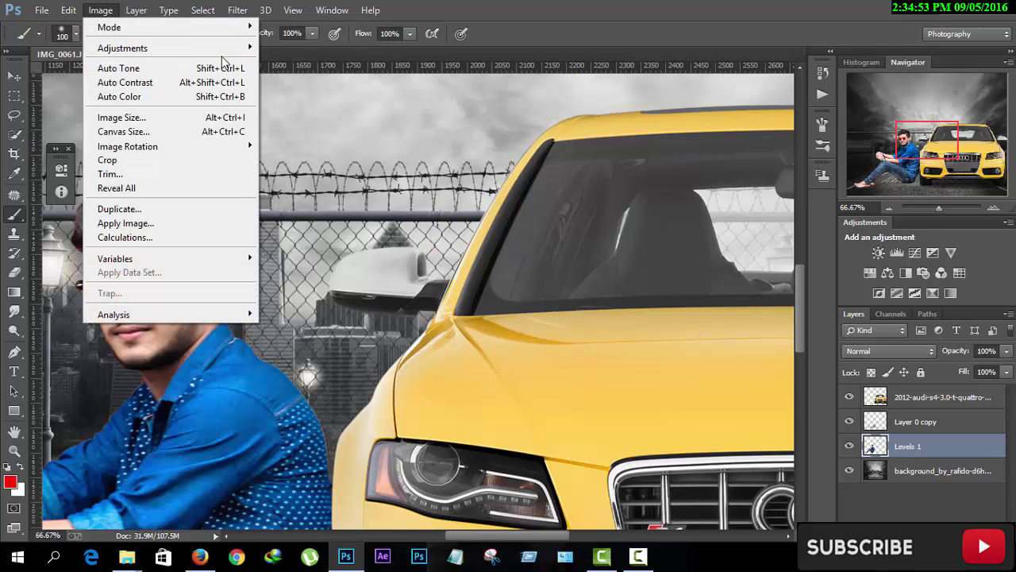
mouse_move(122, 48)
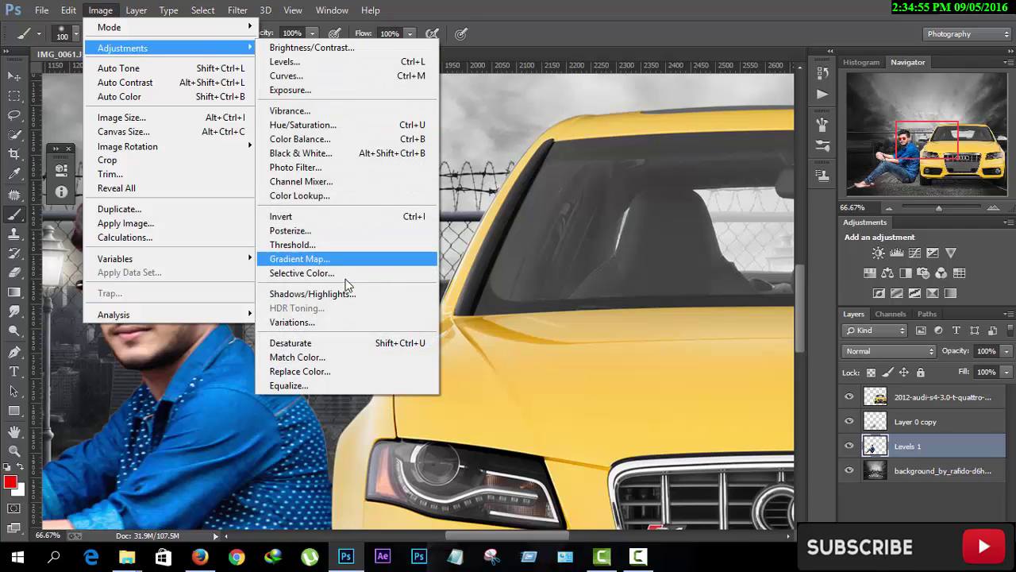
Apply Hue/Saturation to the lenses with Hue -180, Saturation +74 and Lightness -2.
left_click(320, 127)
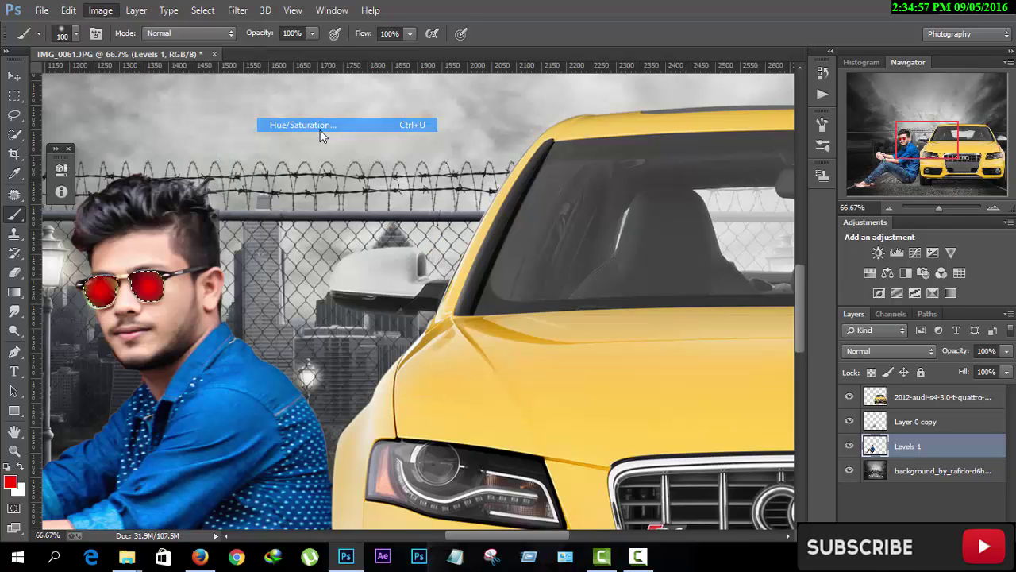
mouse_move(752, 166)
left_mouse_down()
mouse_move(831, 163)
mouse_move(637, 183)
left_mouse_up()
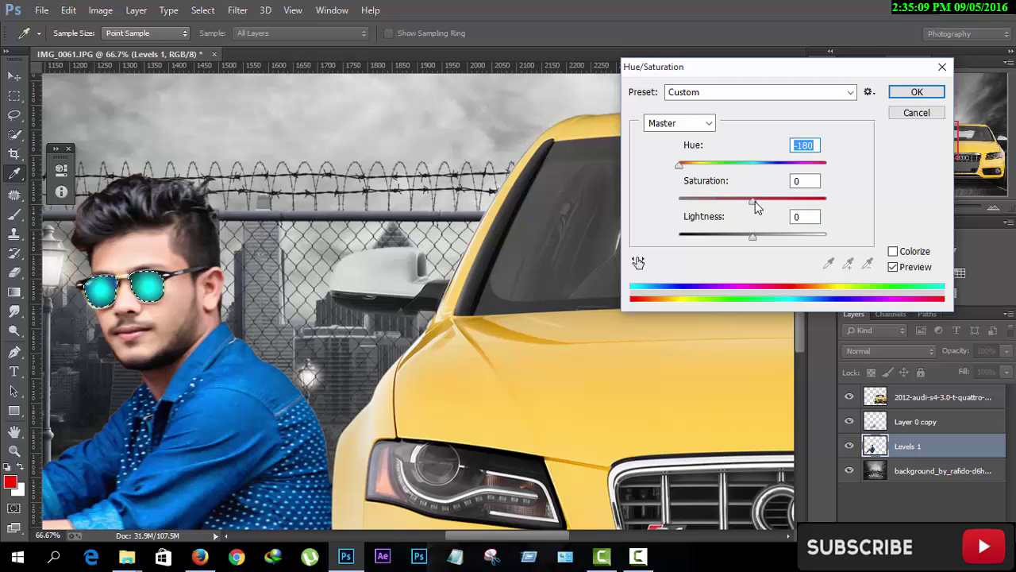
left_click_drag(753, 200, 809, 212)
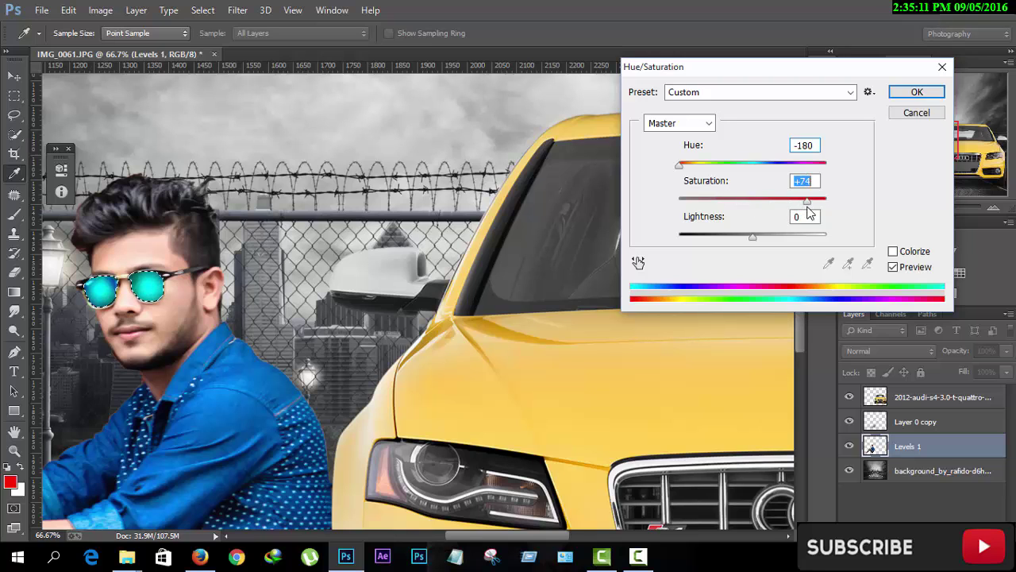
mouse_move(752, 236)
left_mouse_down()
mouse_move(779, 230)
mouse_move(746, 242)
mouse_move(751, 232)
left_mouse_up()
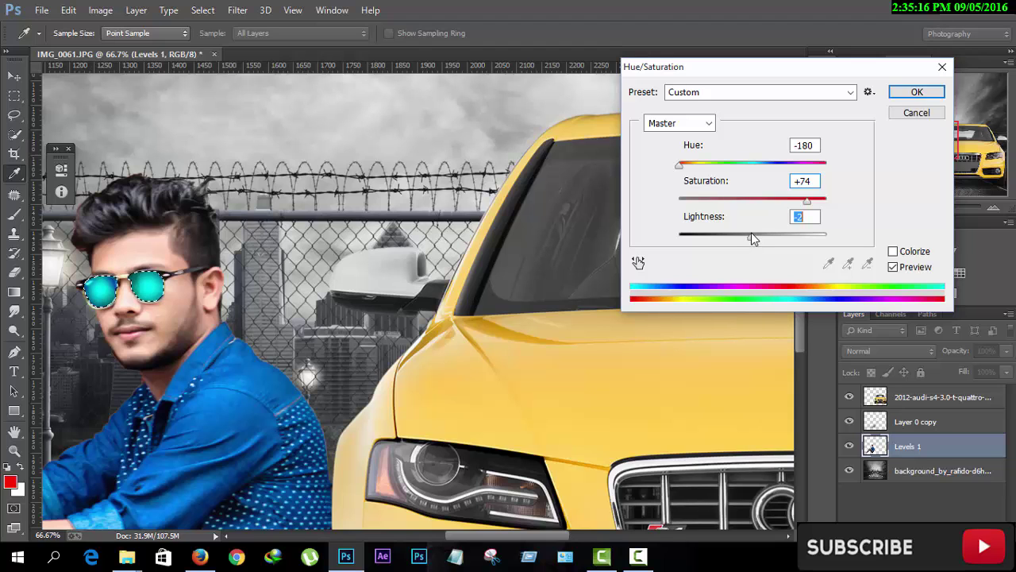
left_click(891, 95)
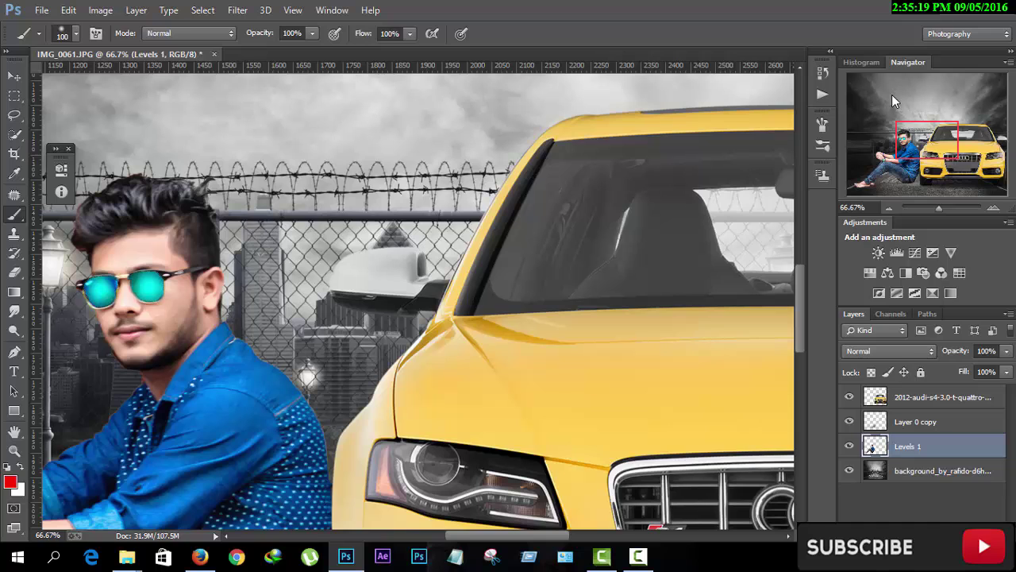
Blur the road background with a 15 px Tilt-Shift, lowering the sharp focus band onto the car.
key("ctrl+minus")
key("ctrl+minus")
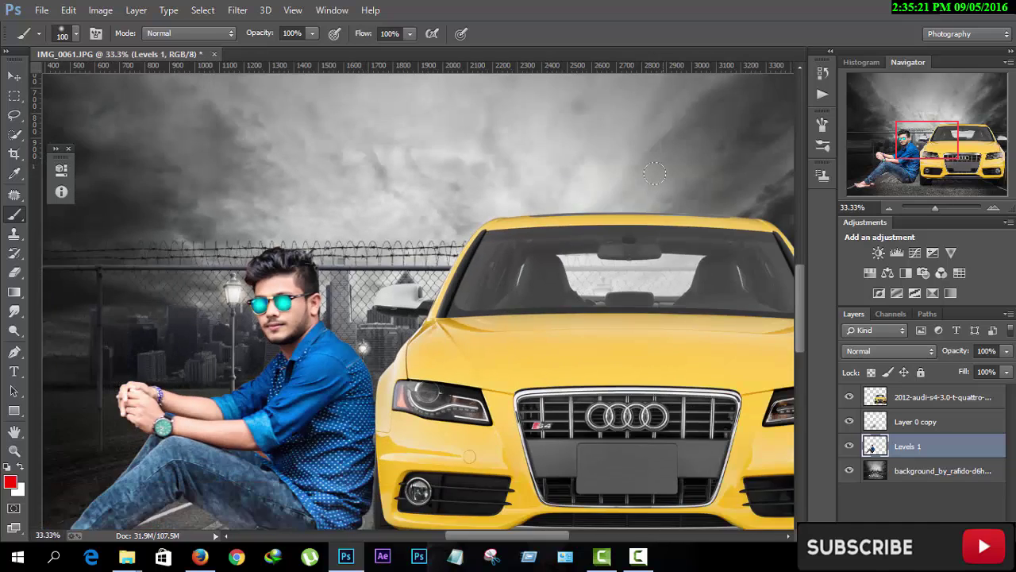
key("ctrl+minus")
key("ctrl+minus")
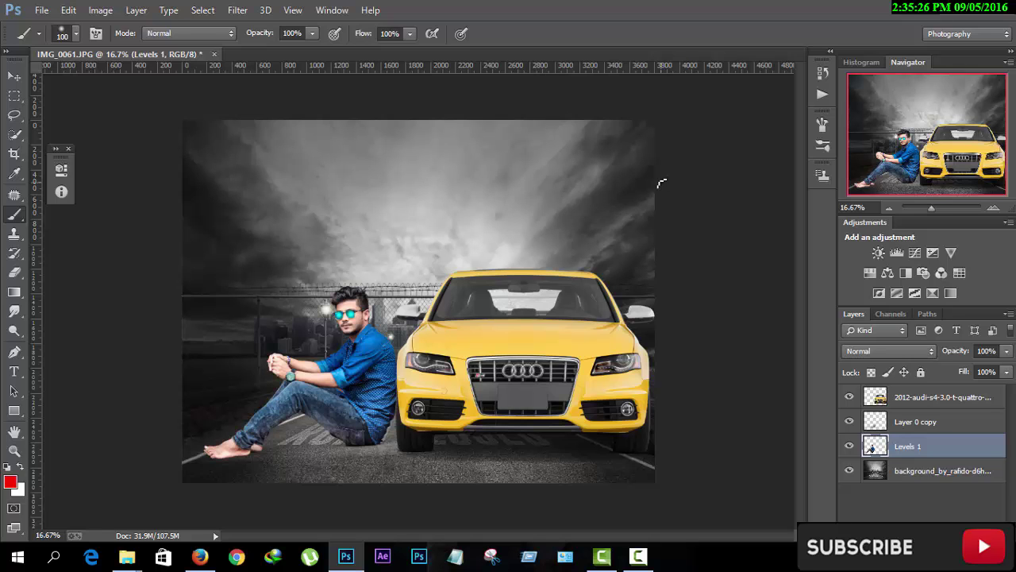
left_click(945, 470)
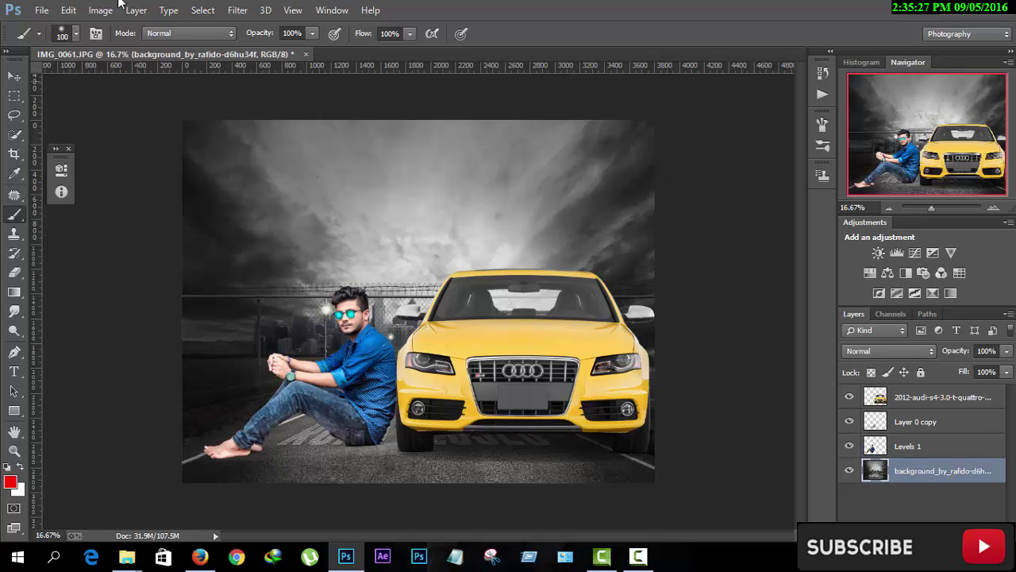
left_click(237, 9)
mouse_move(245, 188)
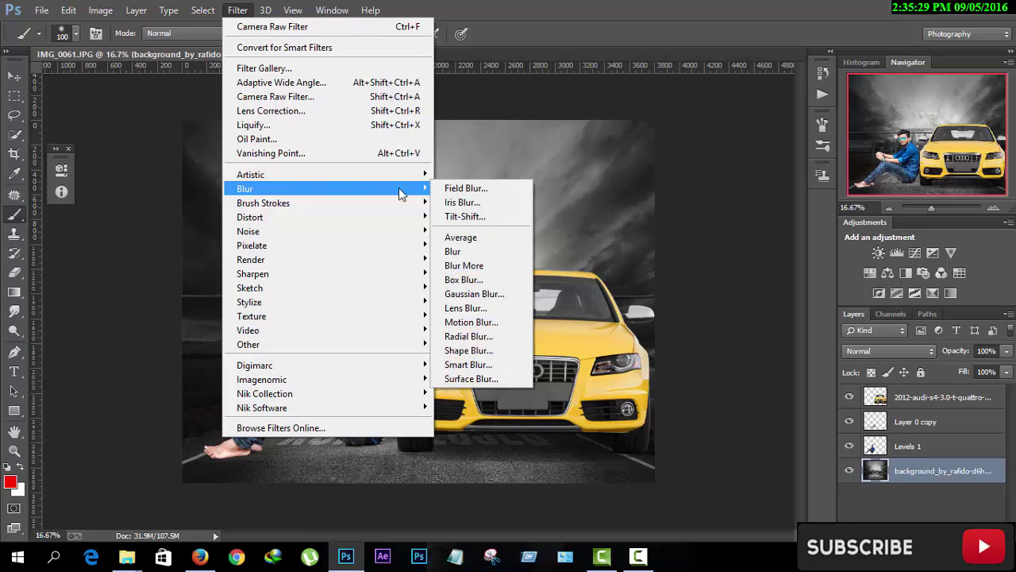
left_click(489, 216)
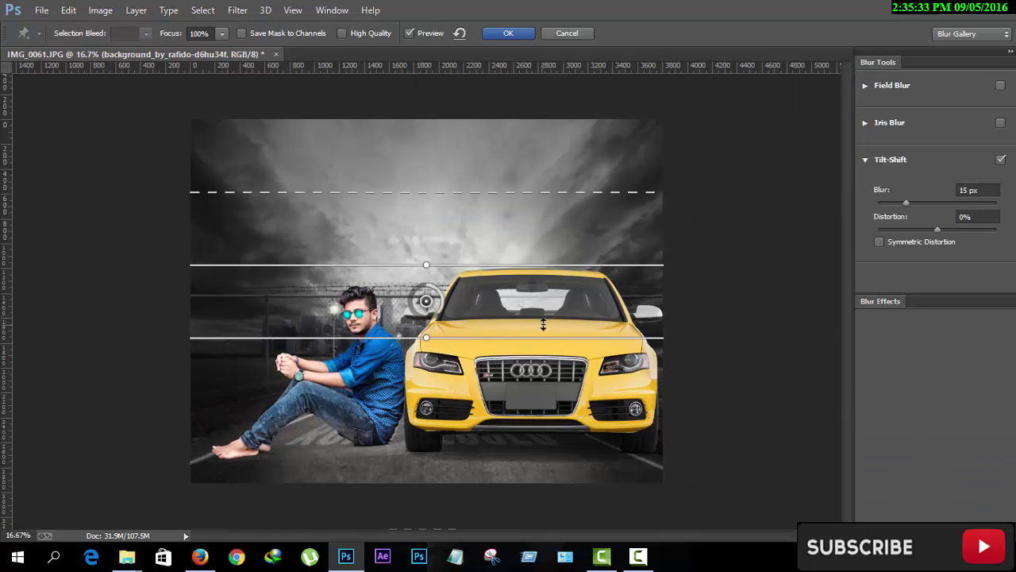
left_click_drag(524, 337, 524, 533)
left_click_drag(427, 300, 461, 397)
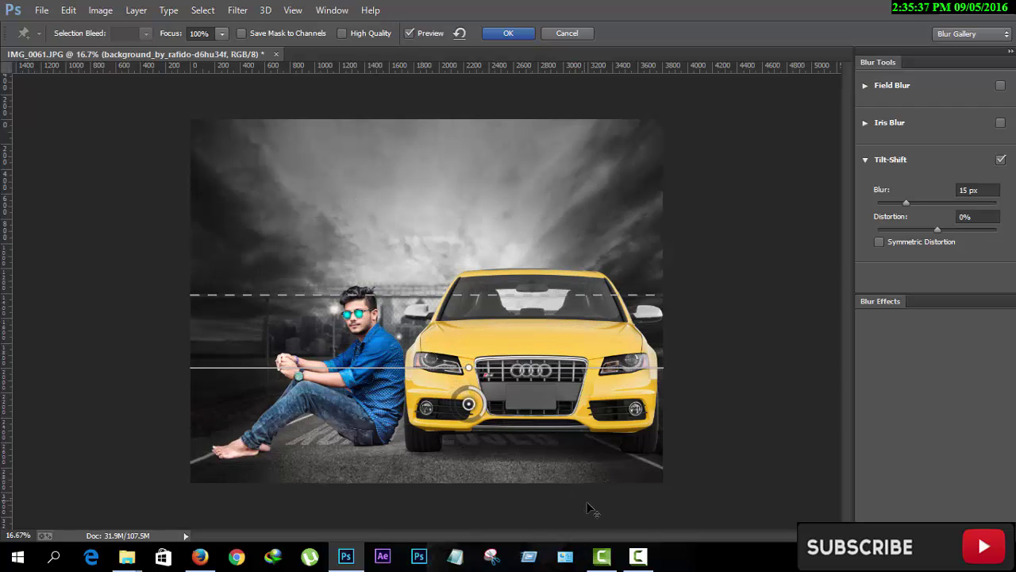
left_click(507, 33)
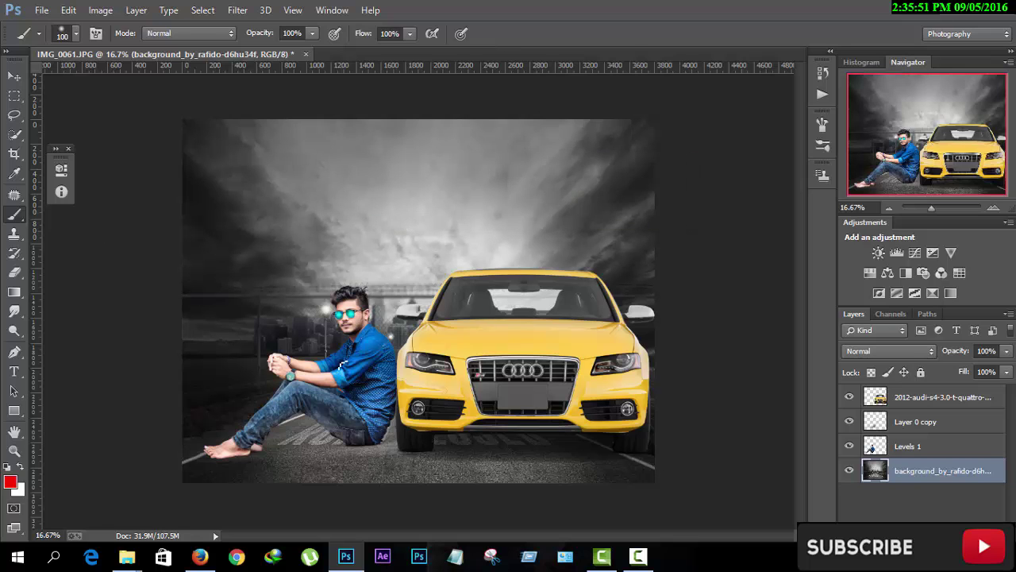
Make Levels 1 the working layer, zoom in on the man, and choose the Smudge tool.
left_click(895, 446)
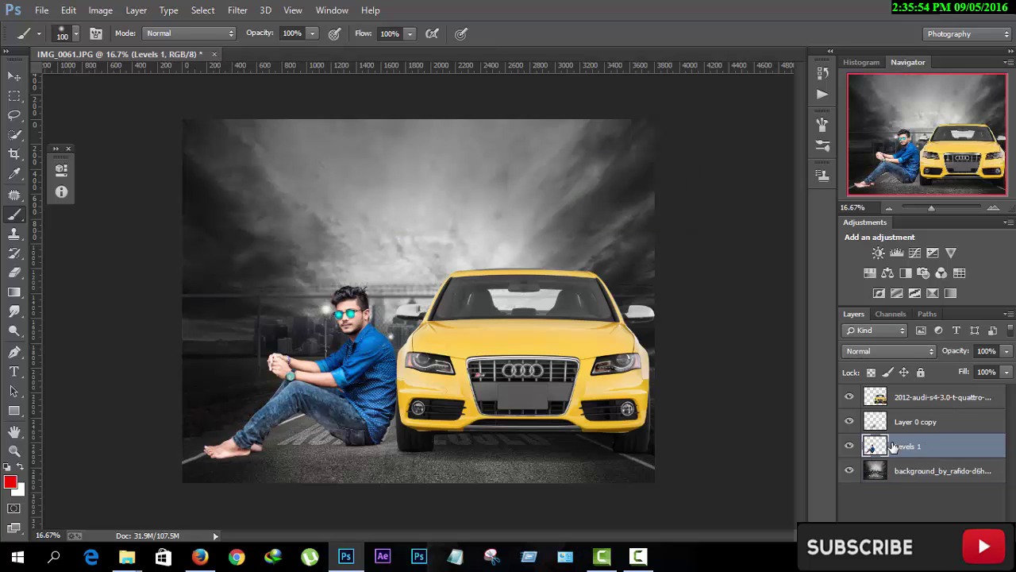
key("ctrl+plus")
key("ctrl+plus")
key("ctrl+plus")
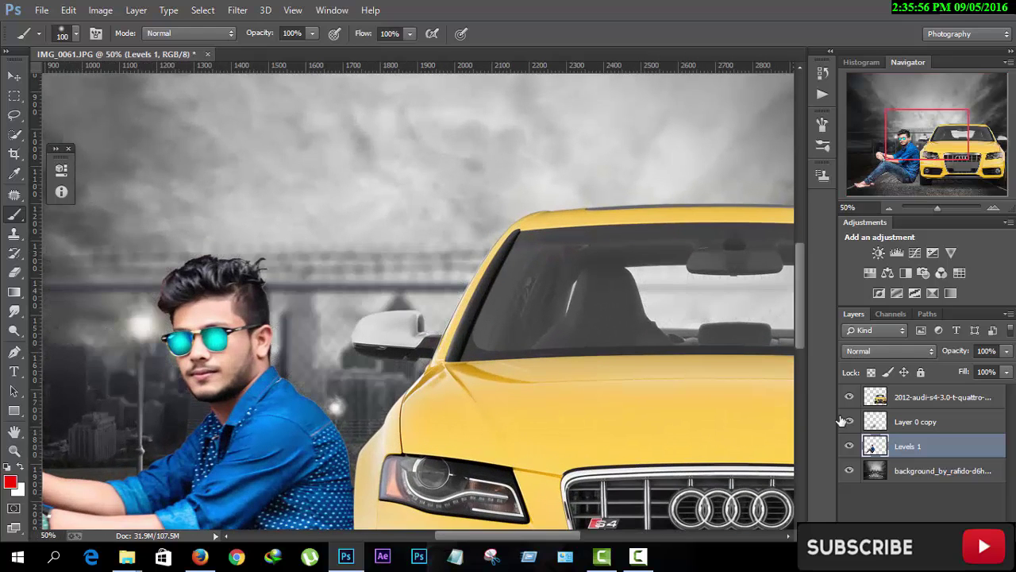
key("ctrl+plus")
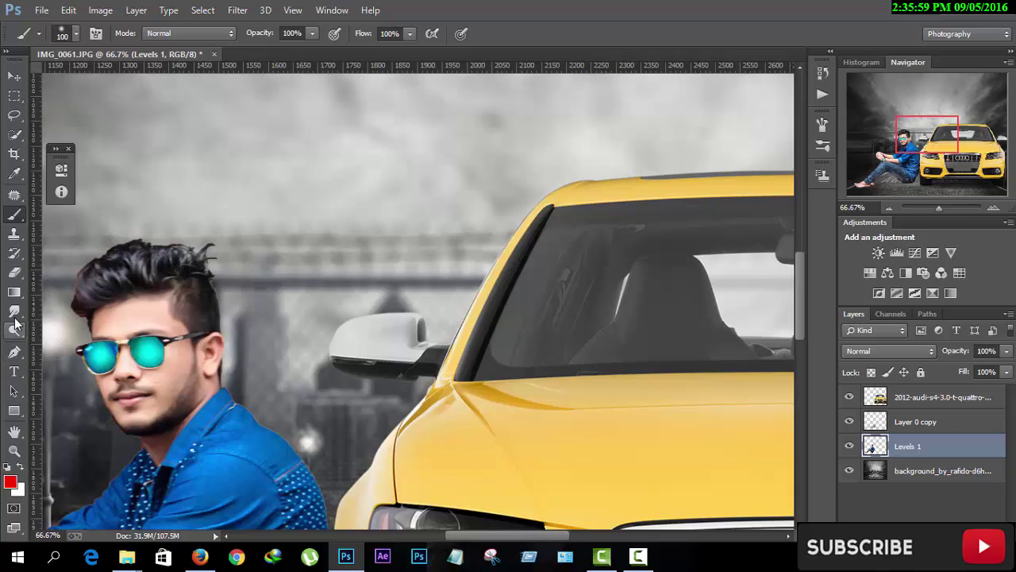
left_click_drag(15, 311, 60, 340)
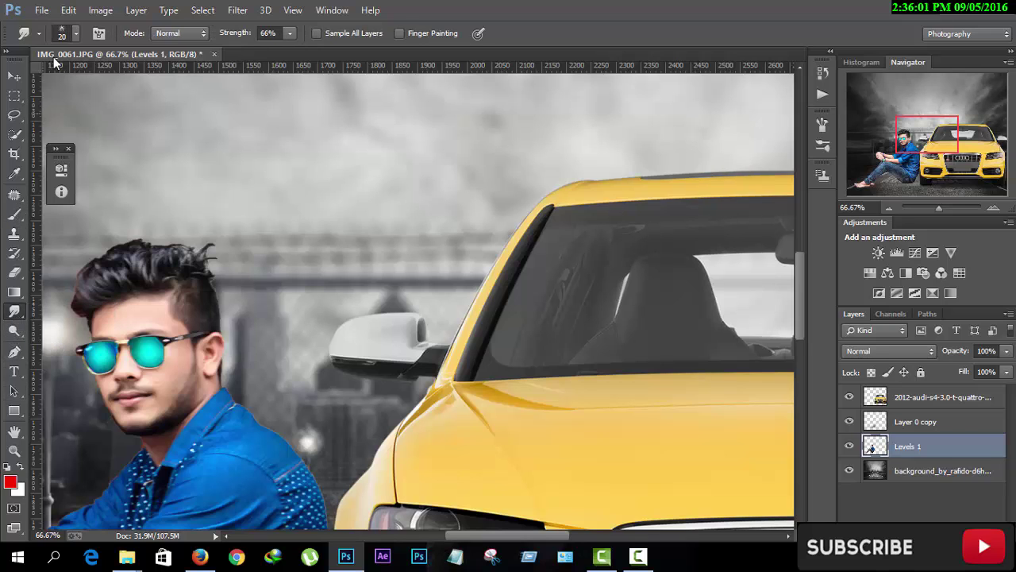
left_click(65, 34)
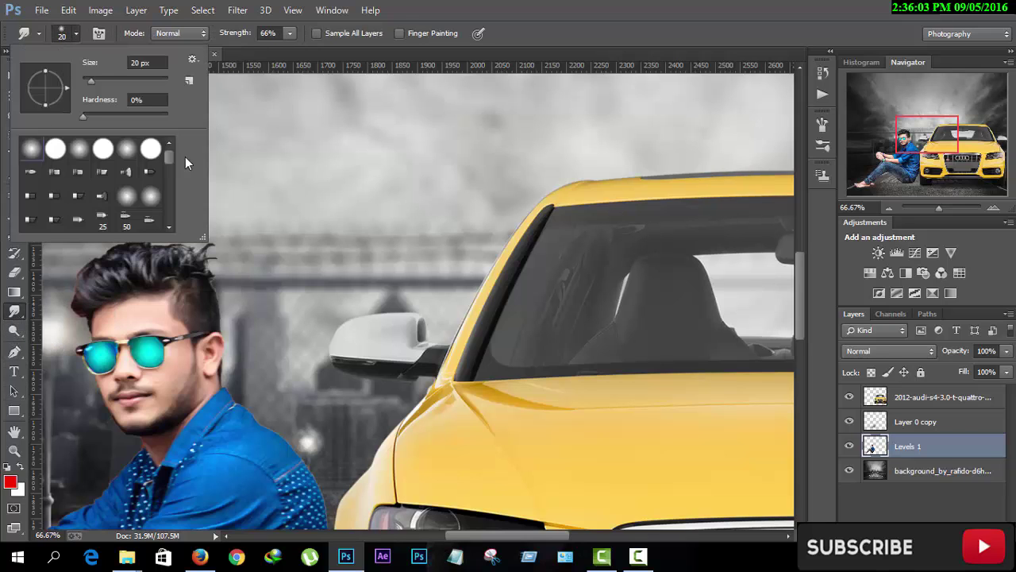
left_click(256, 150)
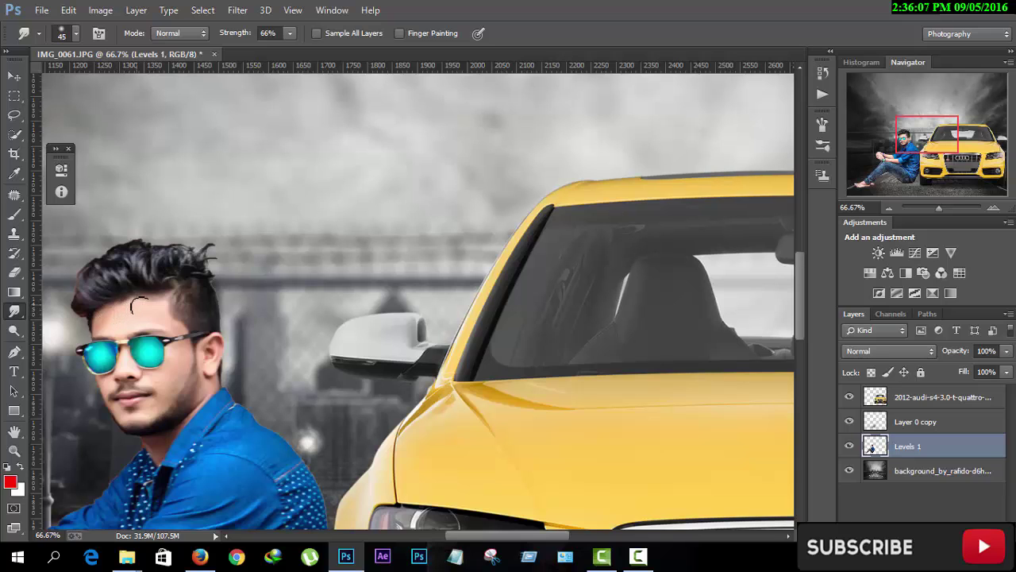
Resize the smudge brush and pick a new tip from the Brush Preset picker.
key("bracketright")
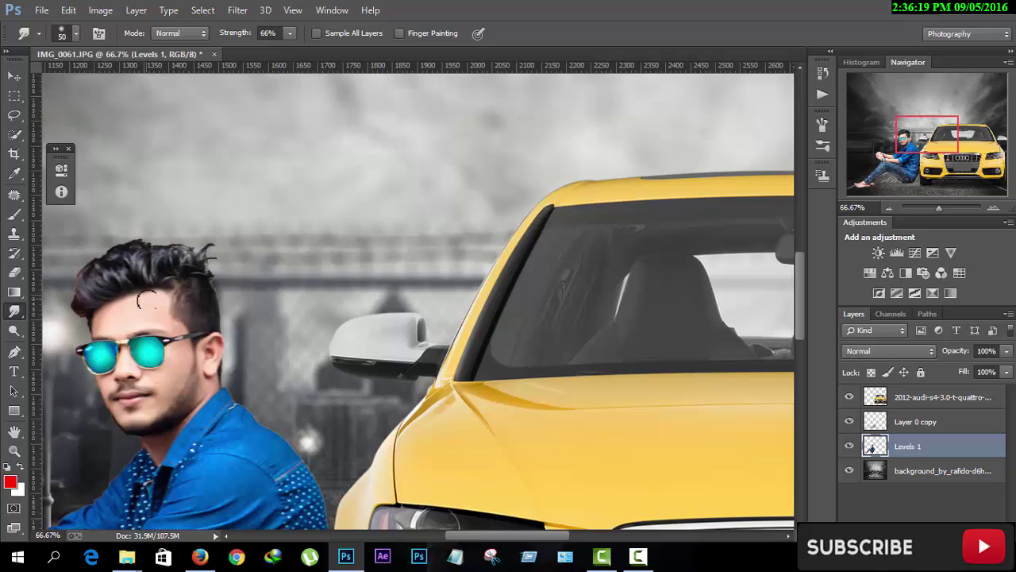
left_click(65, 34)
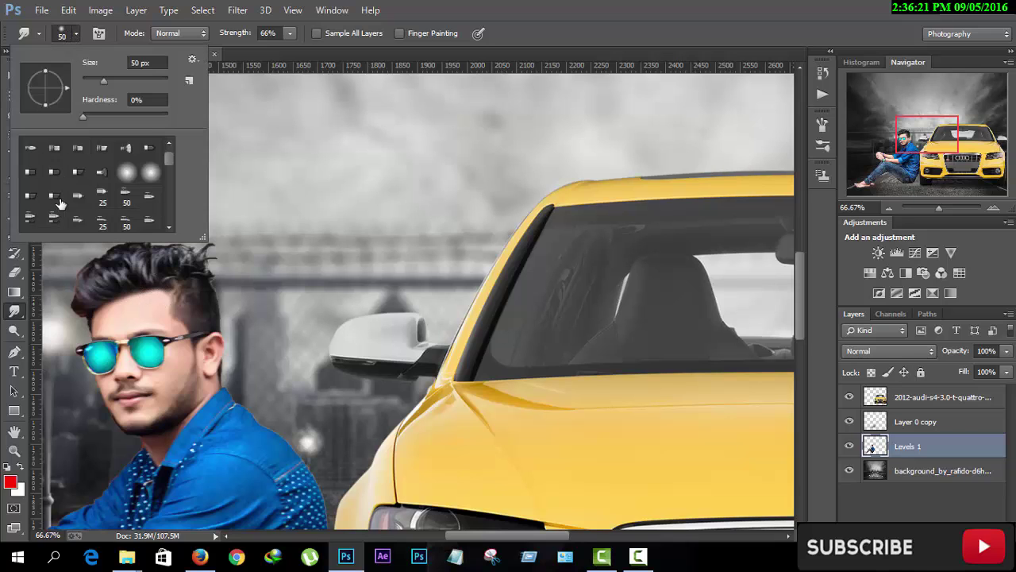
scroll(59, 204, "down", 1)
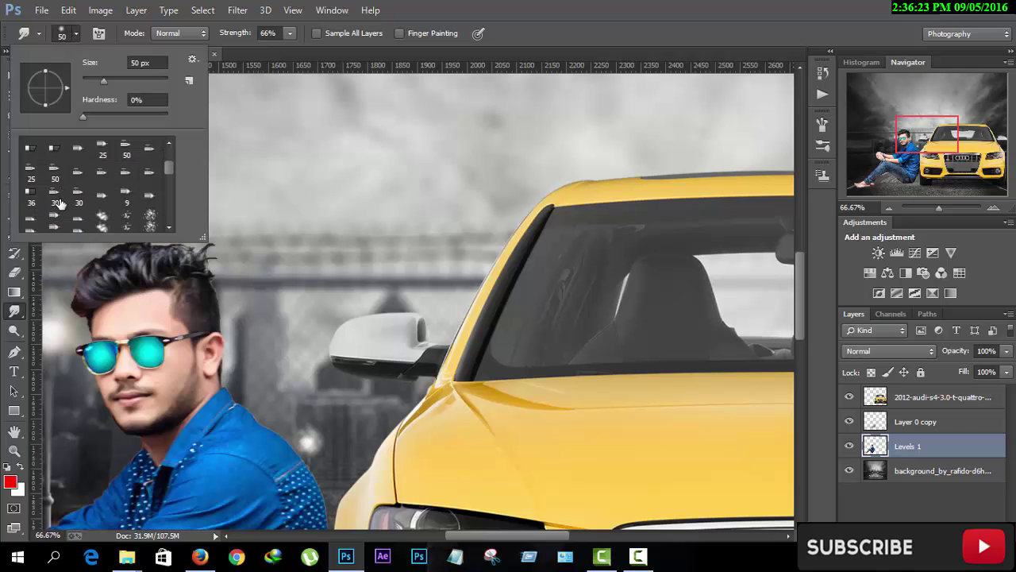
left_click(150, 219)
left_click(312, 183)
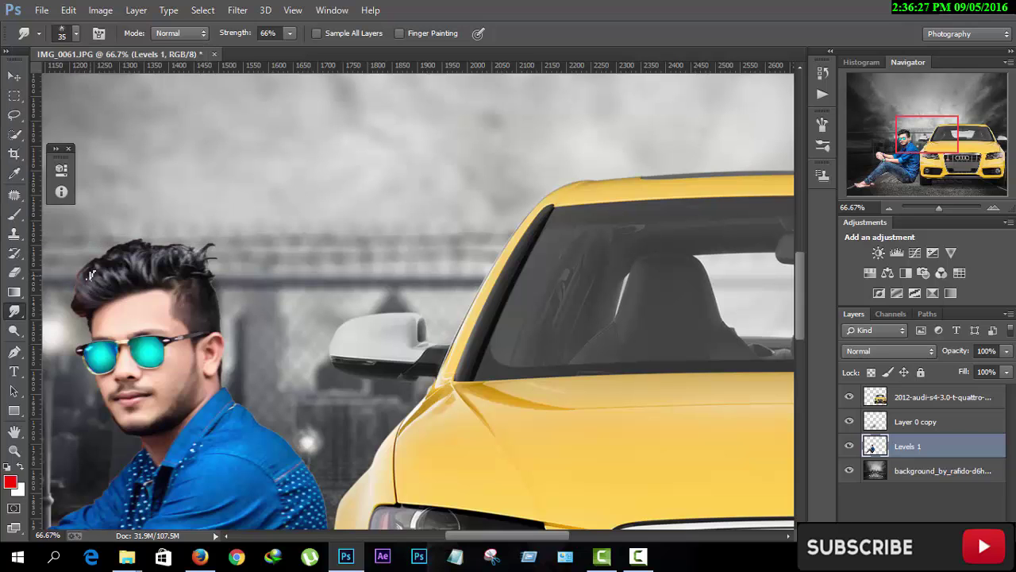
Smudge the left and top edges of the man's hair upward into taller, spikier strands.
left_click_drag(93, 305, 68, 291)
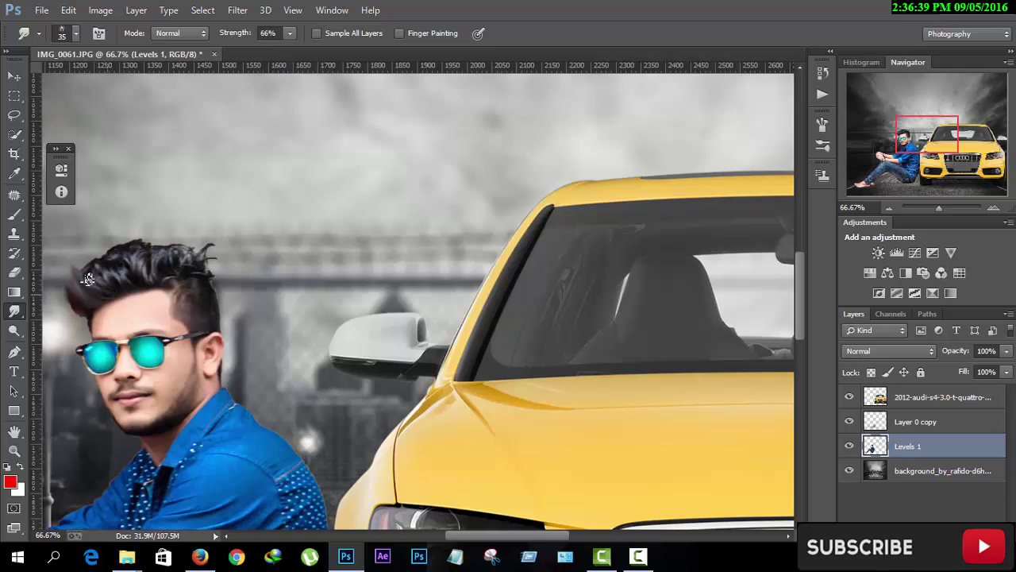
left_click_drag(89, 265, 118, 270)
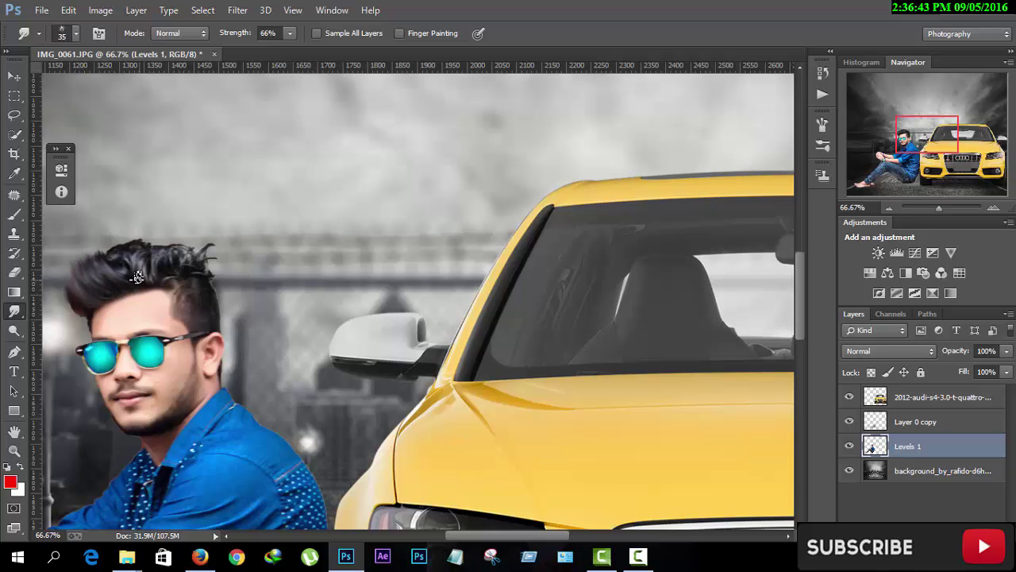
mouse_move(118, 270)
left_mouse_down()
mouse_move(143, 265)
mouse_move(94, 299)
mouse_move(146, 241)
left_mouse_up()
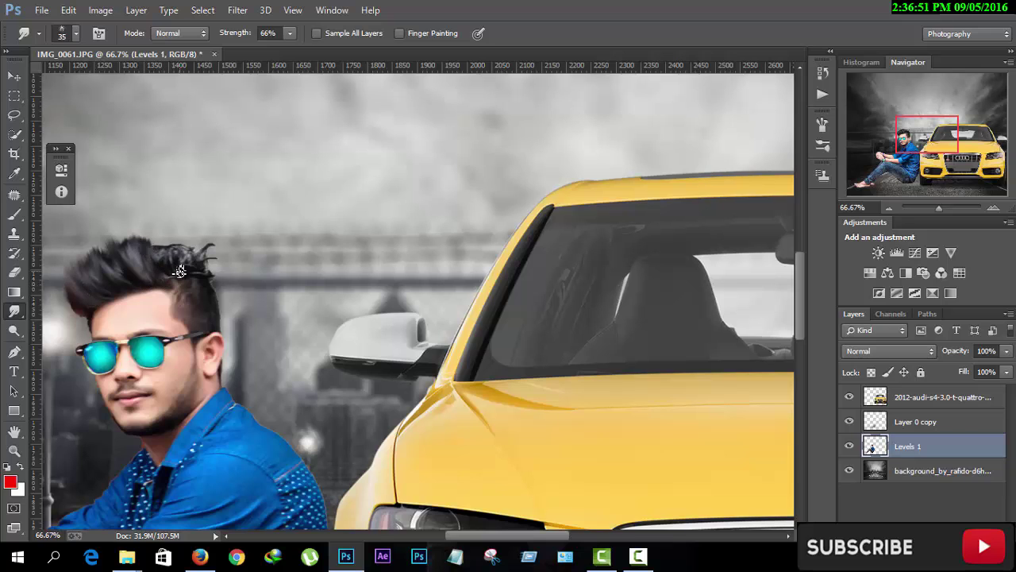
mouse_move(146, 242)
left_mouse_down()
mouse_move(154, 228)
mouse_move(181, 256)
mouse_move(168, 225)
mouse_move(180, 258)
mouse_move(168, 230)
mouse_move(206, 264)
left_mouse_up()
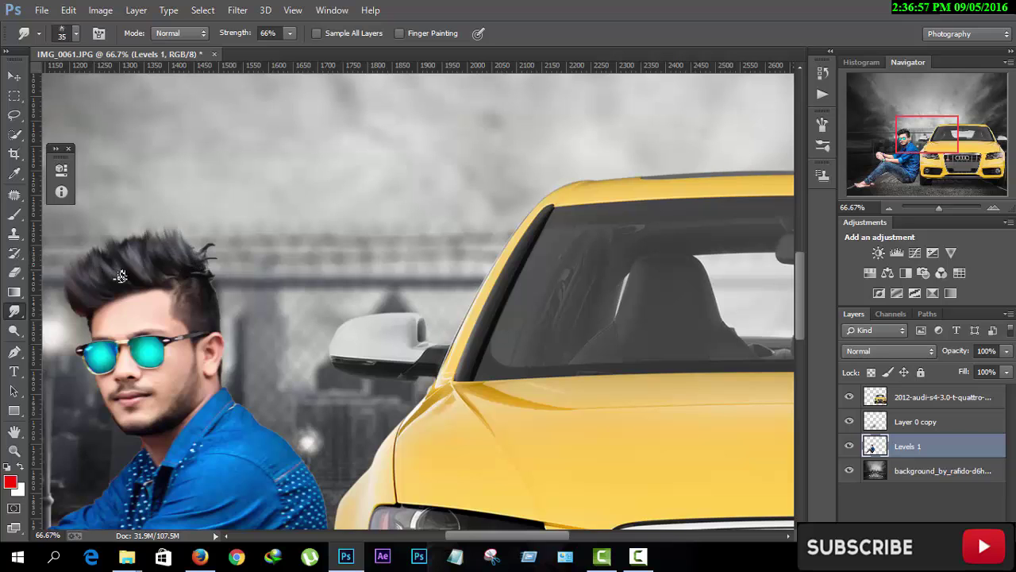
mouse_move(67, 286)
left_mouse_down()
mouse_move(92, 283)
mouse_move(74, 258)
mouse_move(85, 249)
mouse_move(138, 264)
left_mouse_up()
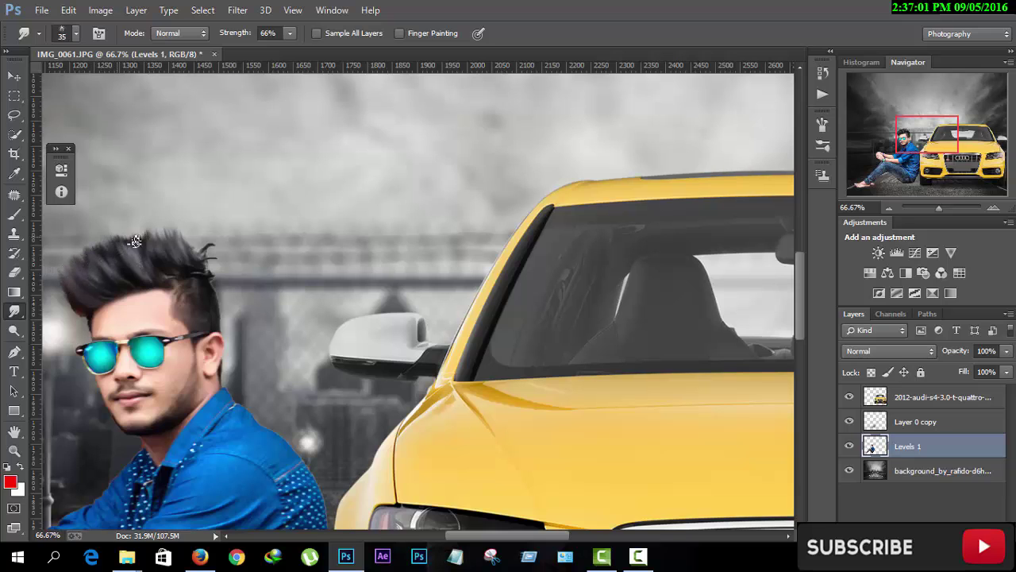
mouse_move(136, 224)
left_mouse_down()
mouse_move(182, 221)
mouse_move(195, 256)
mouse_move(199, 233)
mouse_move(199, 246)
mouse_move(187, 231)
mouse_move(201, 268)
mouse_move(211, 258)
mouse_move(185, 248)
left_mouse_up()
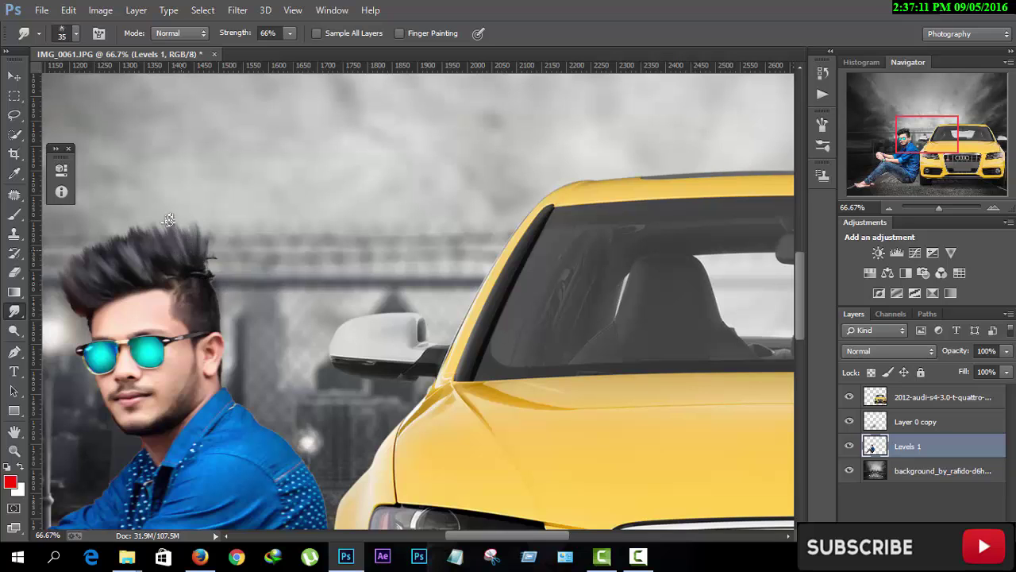
Check the brush tip choices and zoom out to review the whole man and car.
left_click(75, 34)
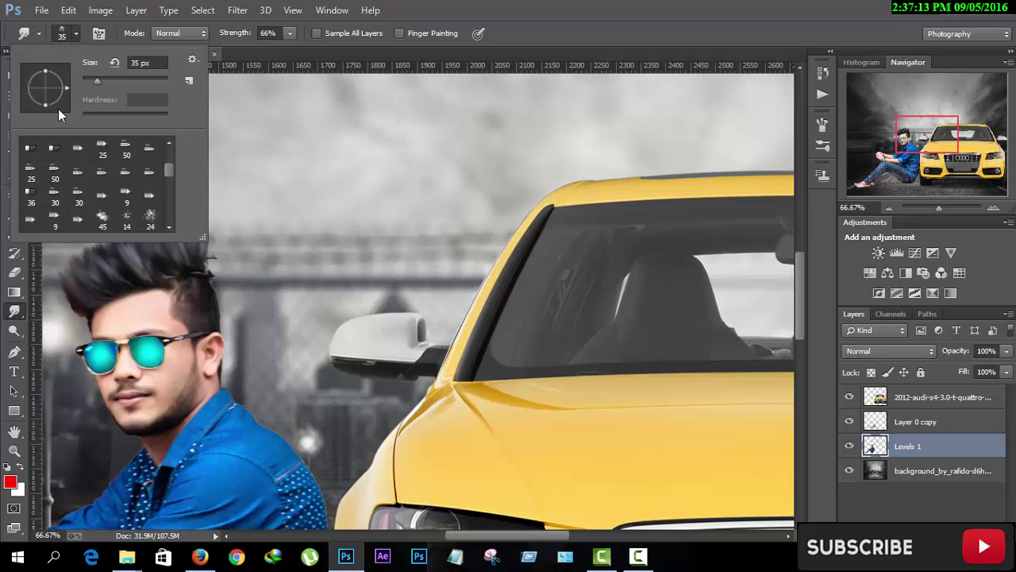
left_click(214, 257)
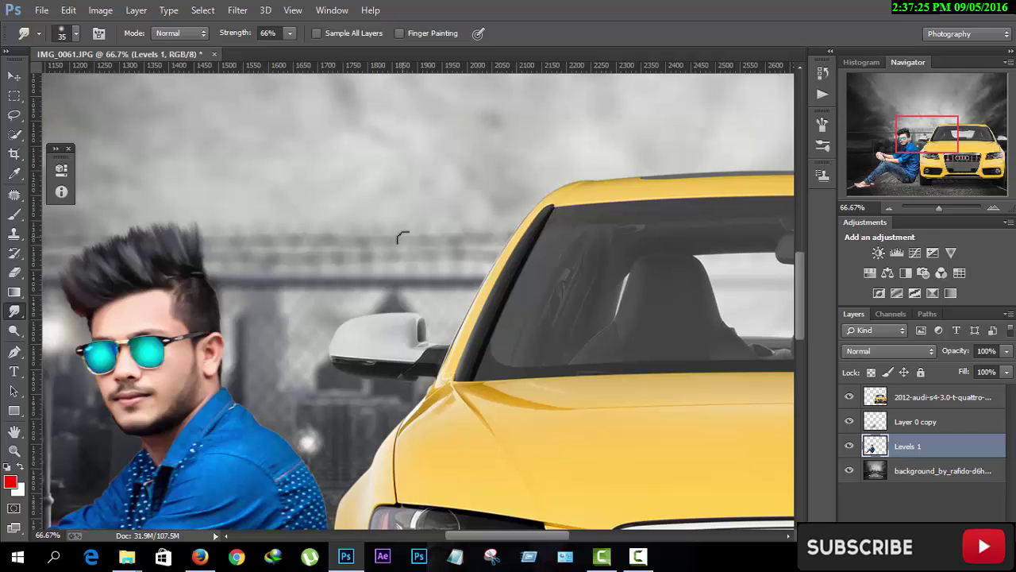
key("ctrl+minus")
key("ctrl+minus")
key("ctrl+minus")
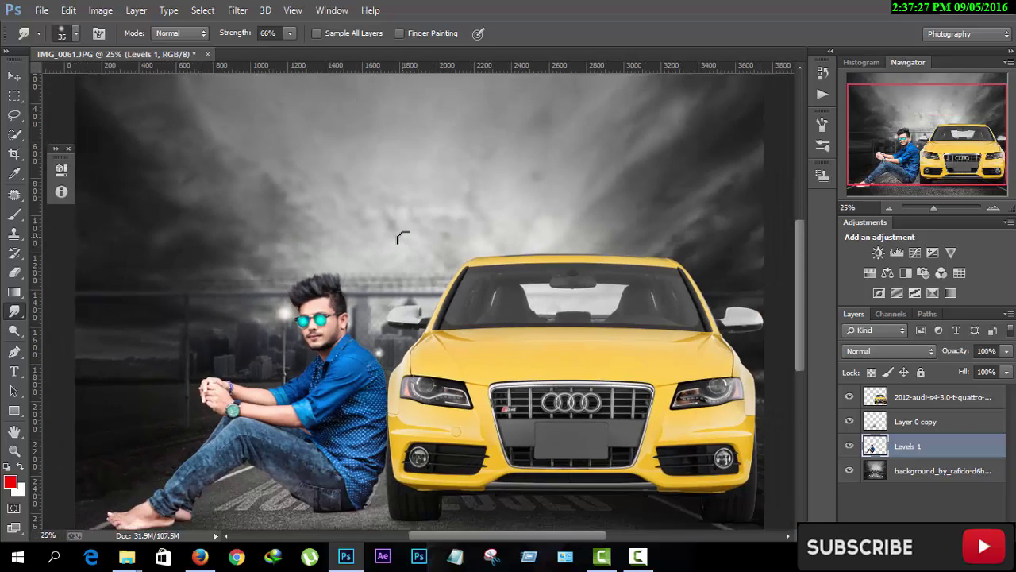
scroll(401, 236, "down", 1)
scroll(401, 236, "up", 1)
scroll(401, 236, "up", 1)
scroll(401, 236, "up", 1)
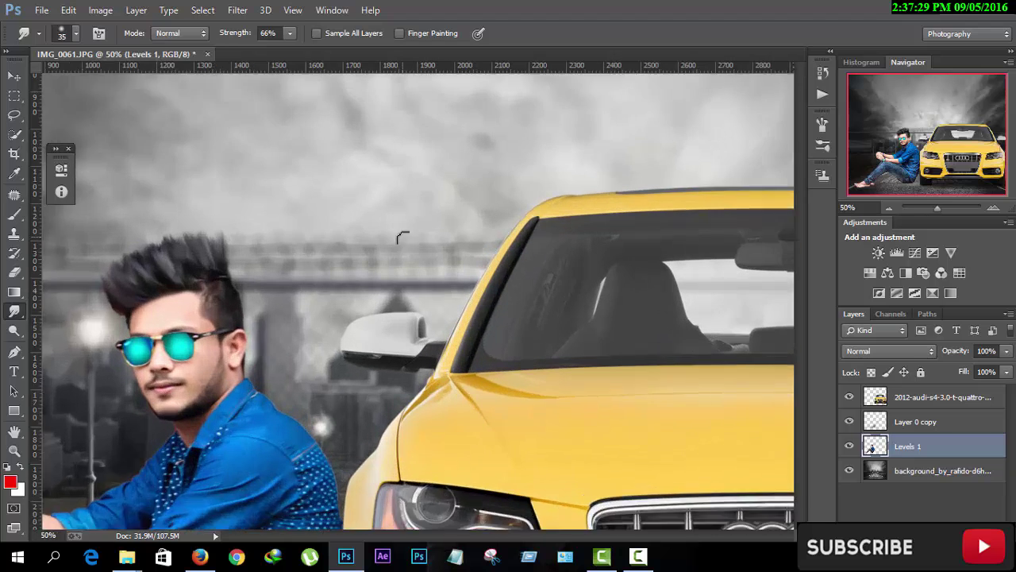
scroll(401, 235, "up", 1)
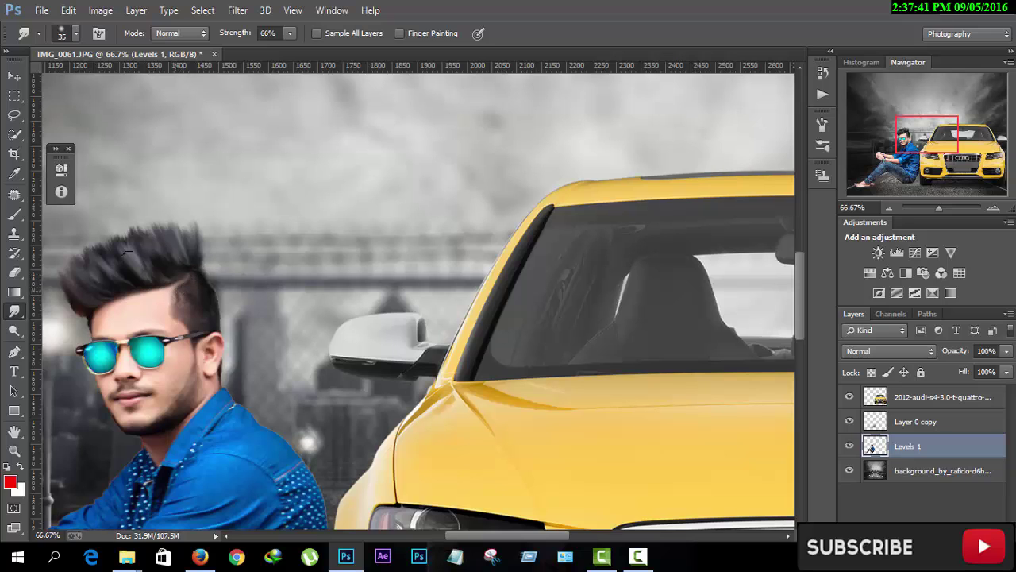
Switch to a bristle brush tip and smudge the hair edge into fine strands.
right_click(66, 62)
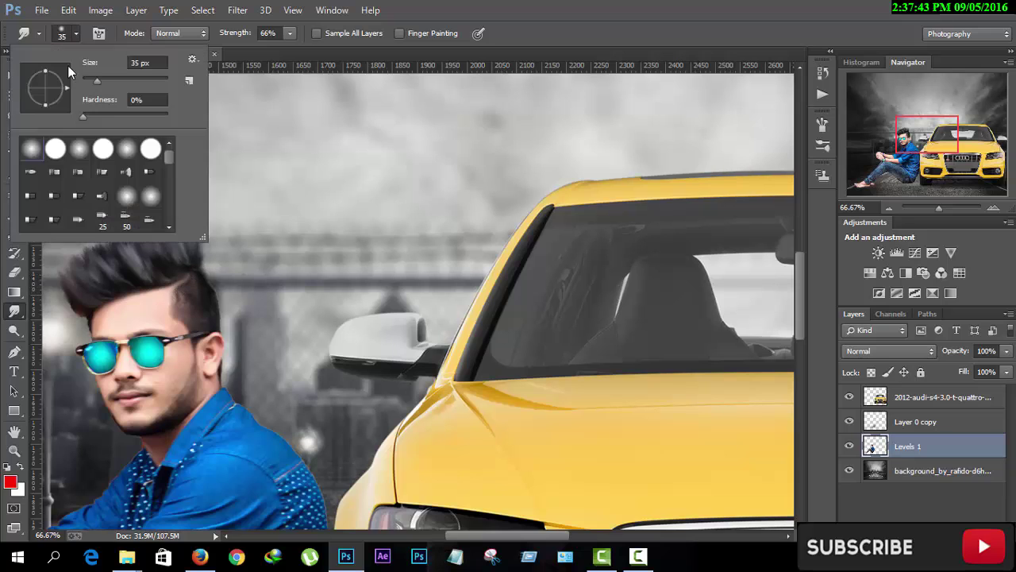
left_click(76, 173)
left_click(311, 219)
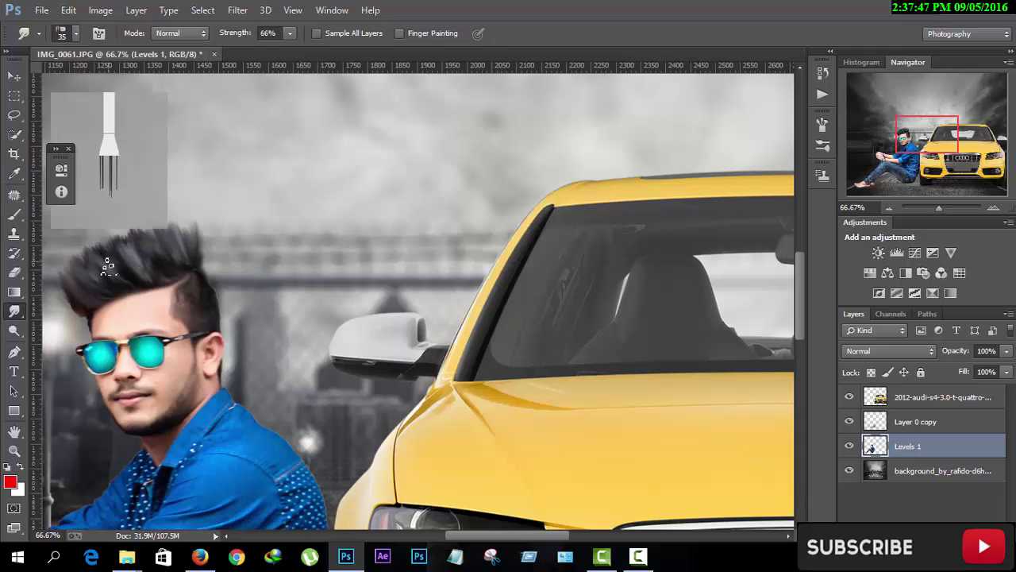
mouse_move(93, 246)
left_mouse_down()
mouse_move(71, 258)
mouse_move(107, 243)
left_mouse_up()
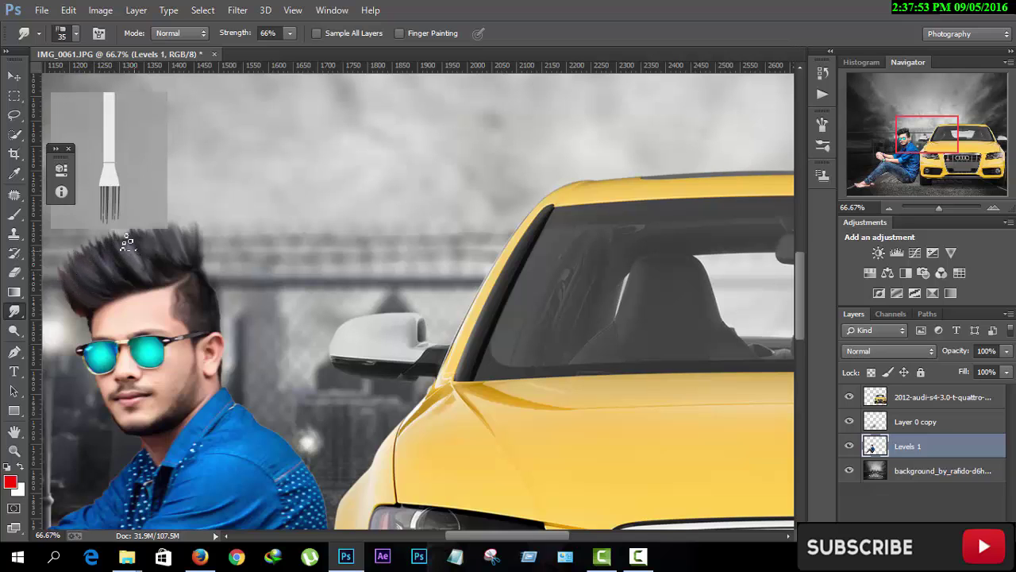
left_click_drag(107, 242, 123, 238)
scroll(135, 270, "up", 2)
Pull the spikes along the top of the head further upward, then zoom out to the full image.
left_click_drag(150, 295, 144, 266)
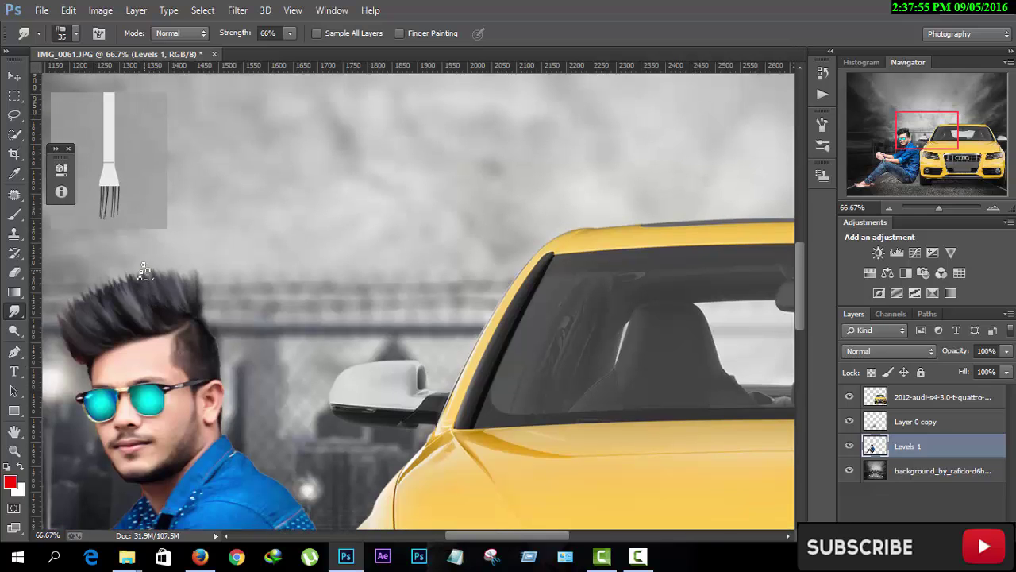
left_click_drag(171, 298, 183, 260)
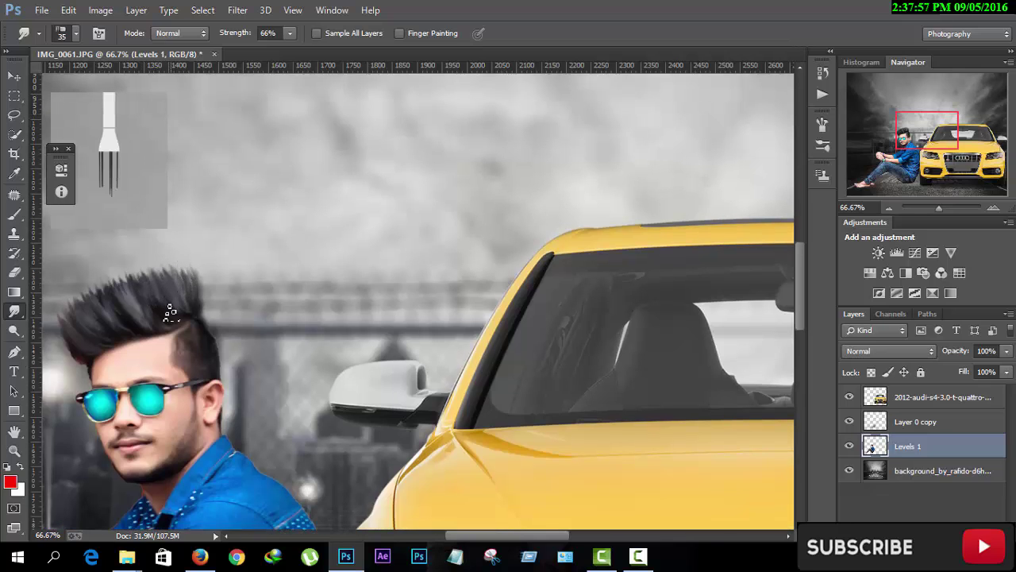
mouse_move(165, 342)
left_mouse_down()
mouse_move(172, 329)
mouse_move(155, 286)
left_mouse_up()
mouse_move(151, 325)
left_mouse_down()
mouse_move(135, 287)
mouse_move(123, 312)
mouse_move(75, 330)
mouse_move(63, 310)
mouse_move(170, 296)
left_mouse_up()
left_click_drag(83, 363, 146, 326)
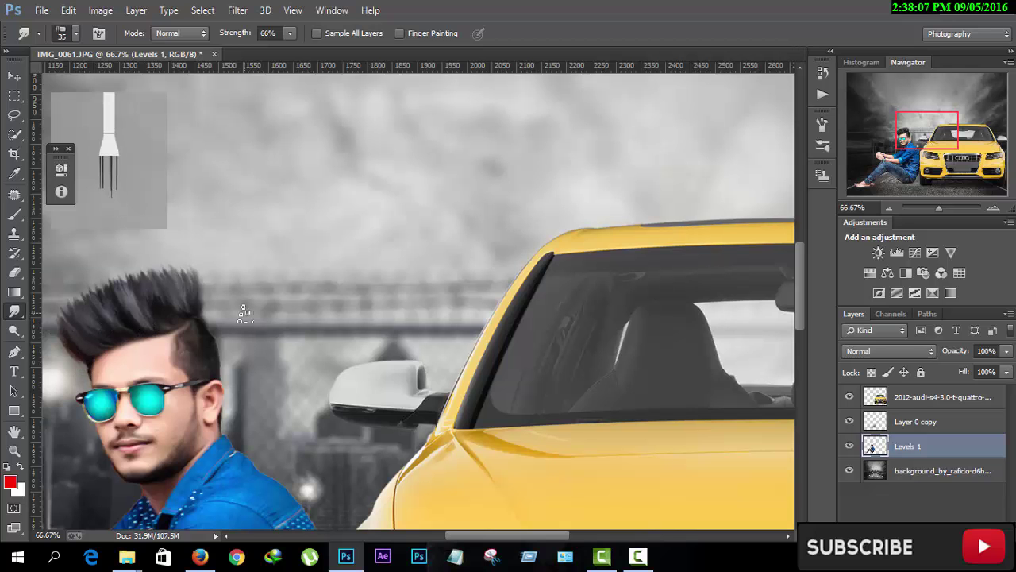
key("ctrl+minus")
key("ctrl+minus")
key("ctrl+minus")
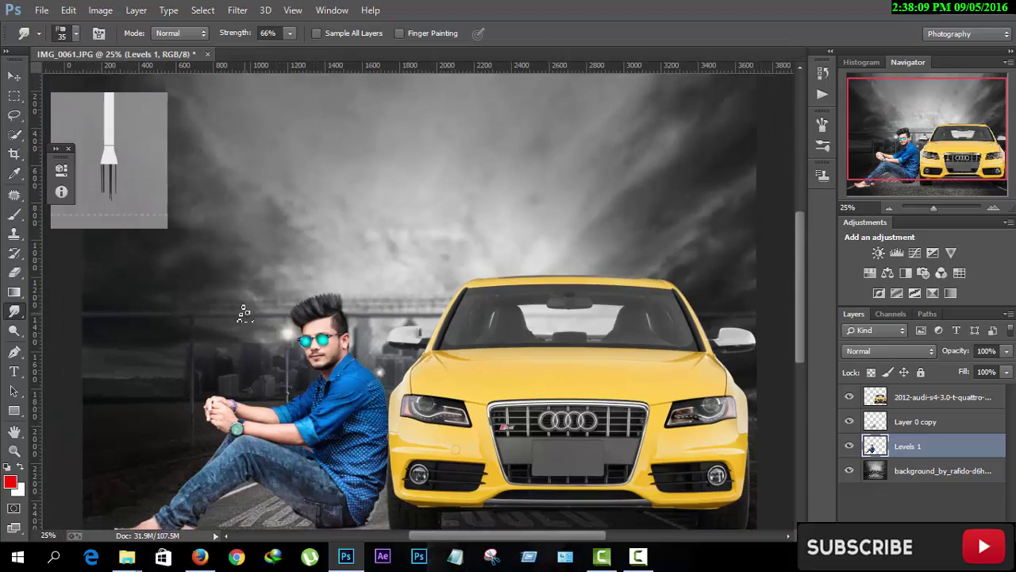
key("ctrl+minus")
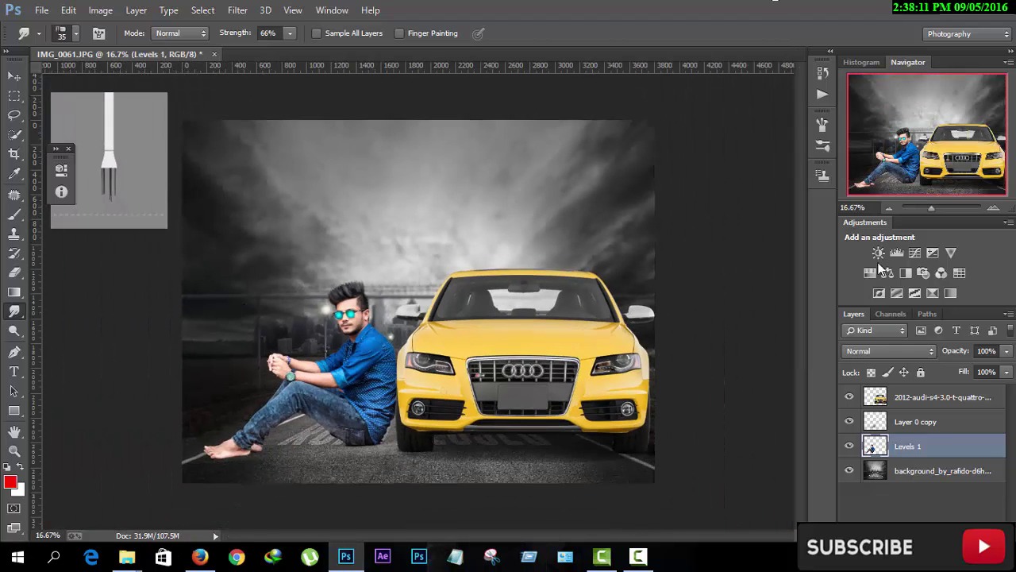
Flatten the image from Levels 1's layer menu and launch Nik Color Efex Pro 4.
right_click(927, 441)
left_click(680, 455)
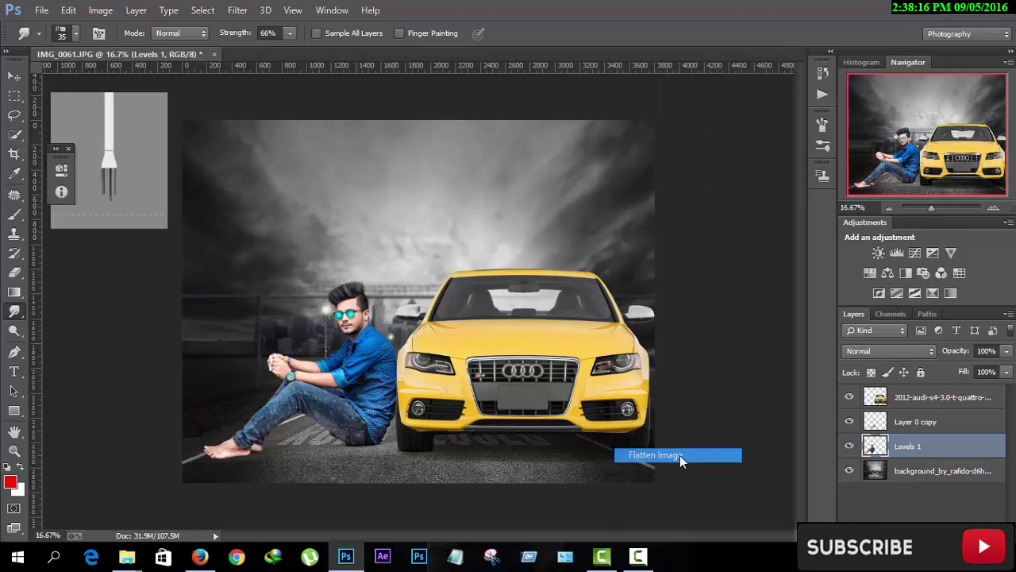
left_click(238, 10)
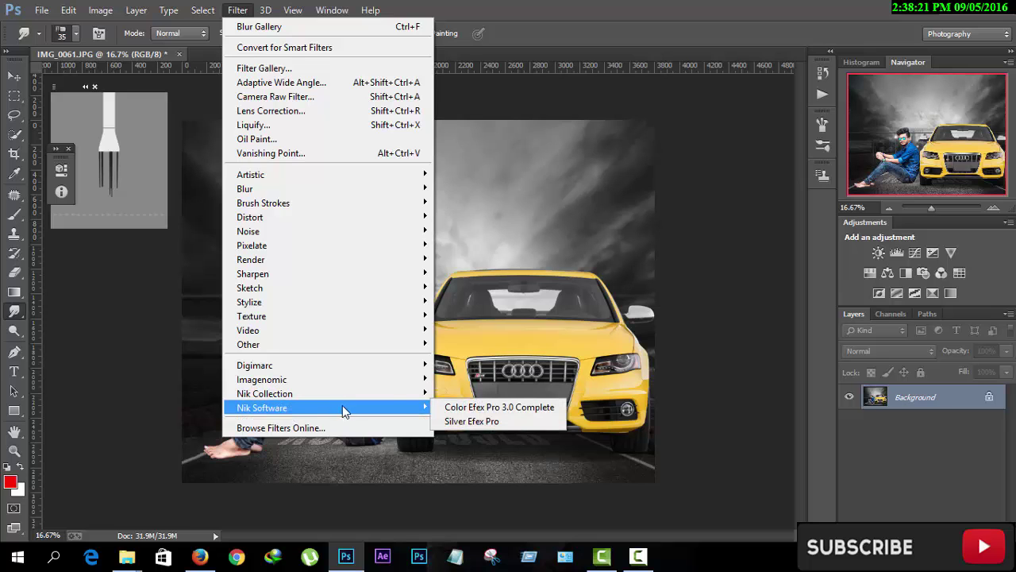
mouse_move(264, 394)
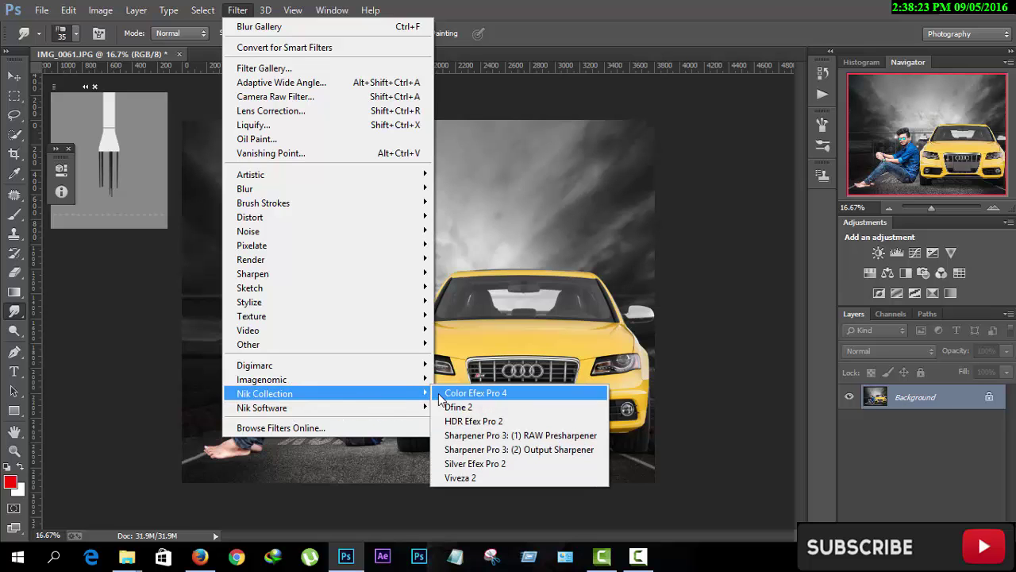
left_click(457, 392)
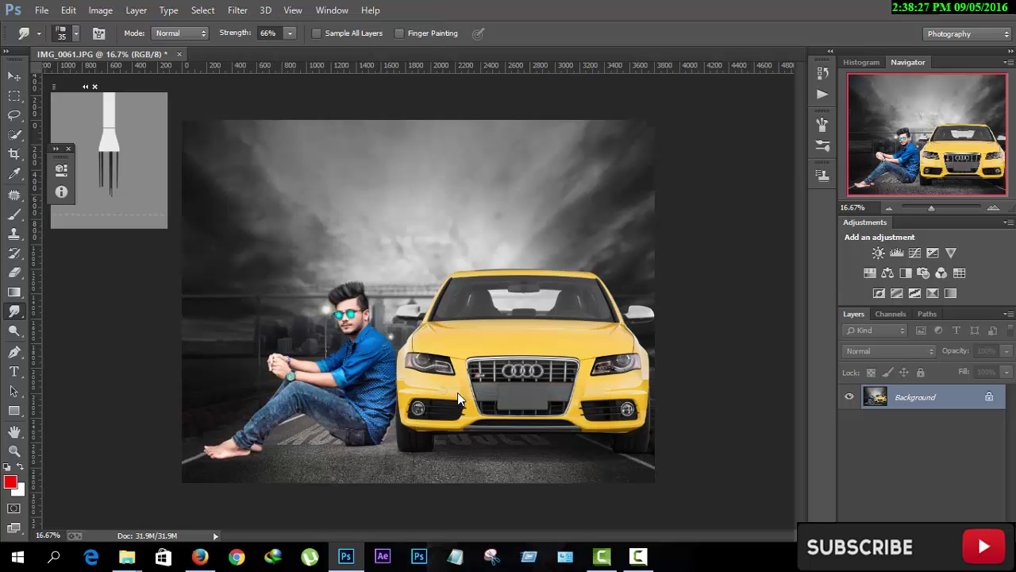
left_click(639, 555)
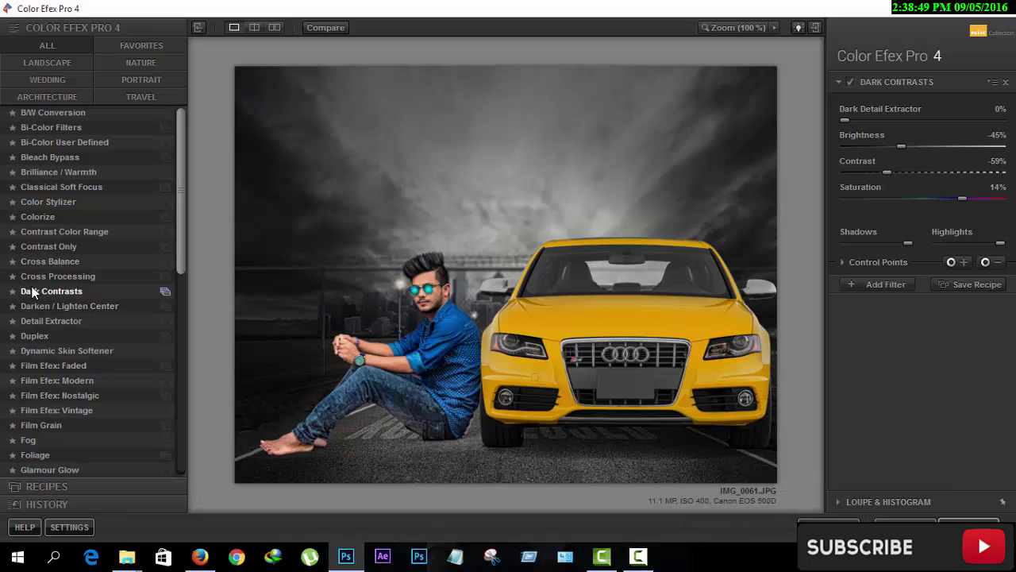
Apply Dark Contrasts with detail 57%, brightness -24%, contrast -55% and saturation 33%.
left_click(32, 293)
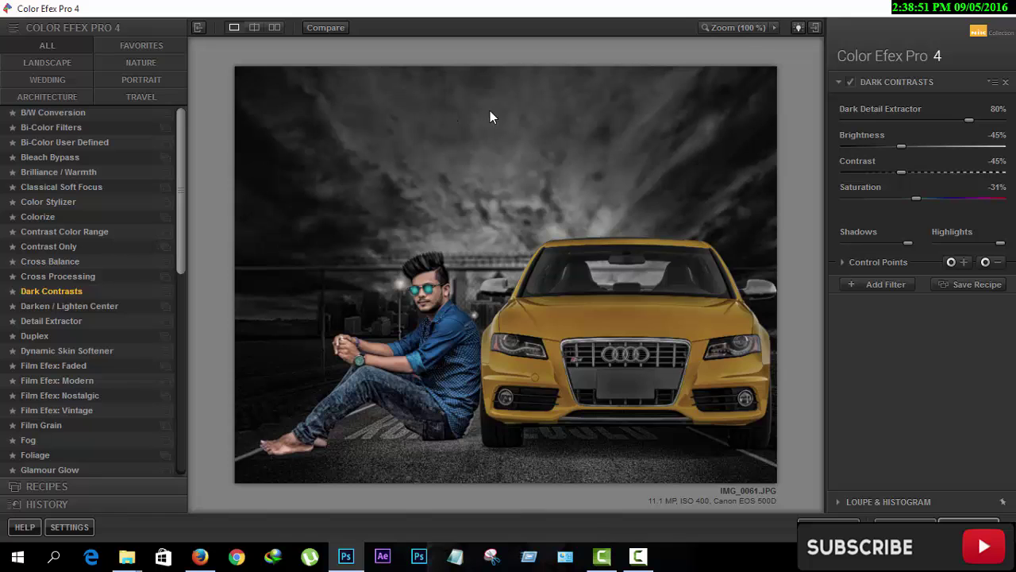
left_click_drag(915, 198, 965, 198)
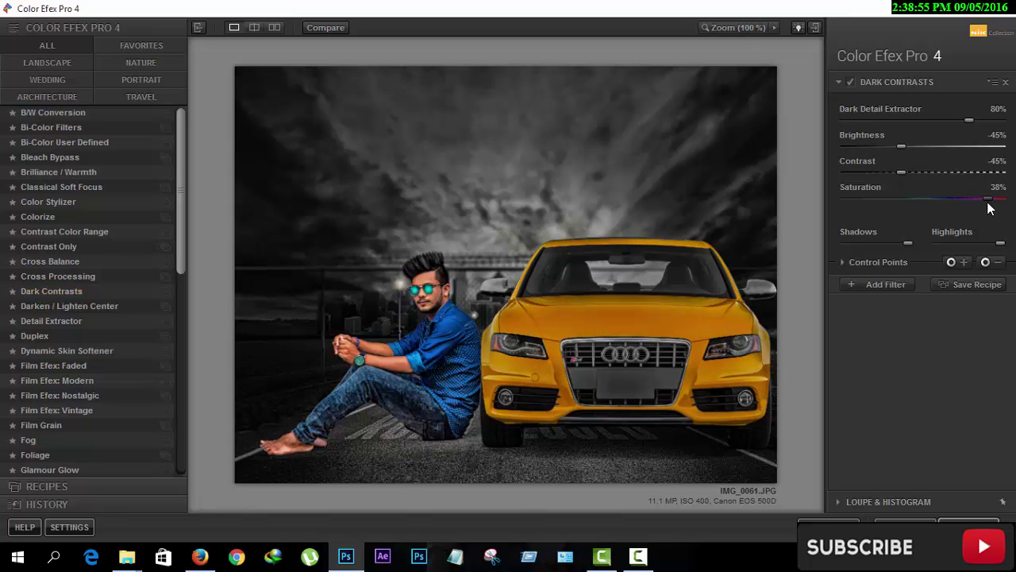
mouse_move(904, 173)
left_mouse_down()
mouse_move(926, 172)
mouse_move(904, 173)
left_mouse_up()
left_click_drag(919, 145, 927, 146)
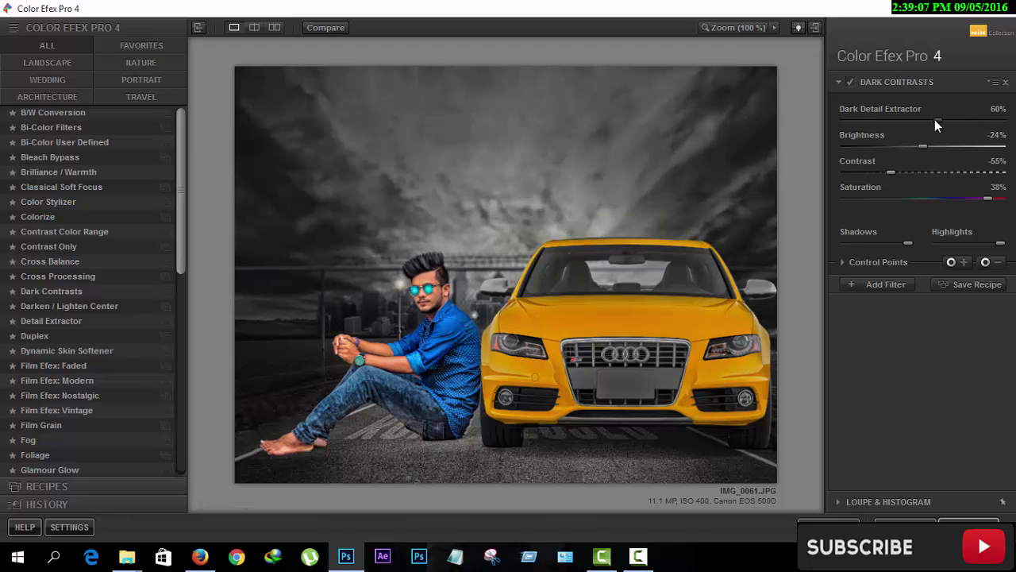
left_click_drag(934, 119, 931, 120)
mouse_move(984, 197)
left_mouse_down()
mouse_move(994, 200)
mouse_move(982, 196)
left_mouse_up()
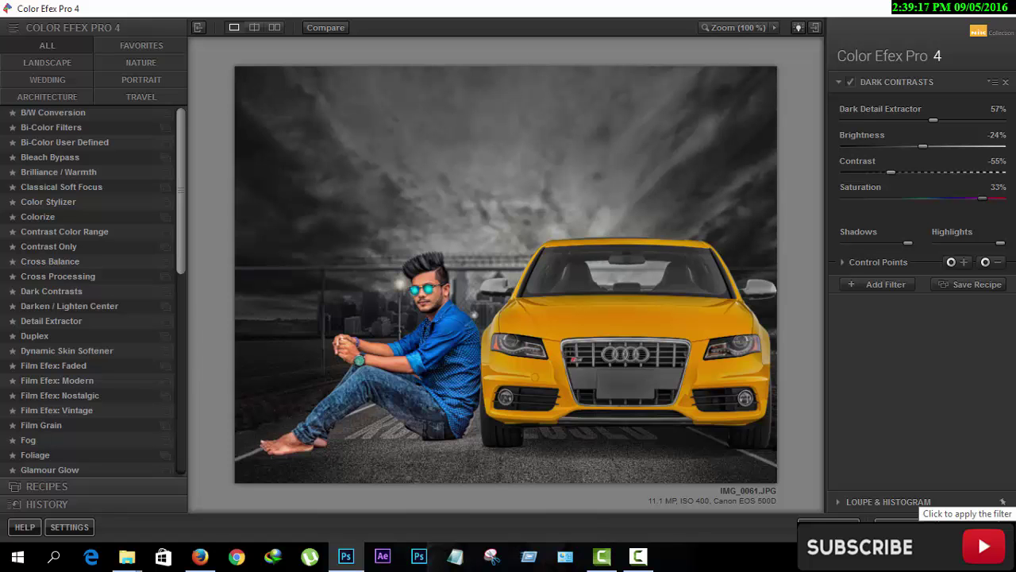
left_click(918, 516)
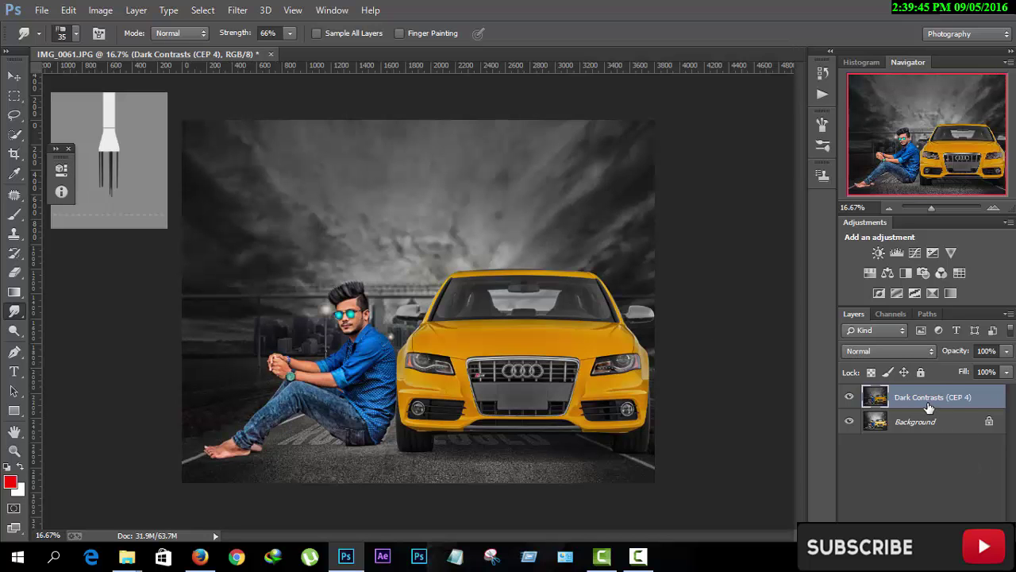
Add a white mask to the Dark Contrasts layer and set up a black brush.
left_click(893, 548)
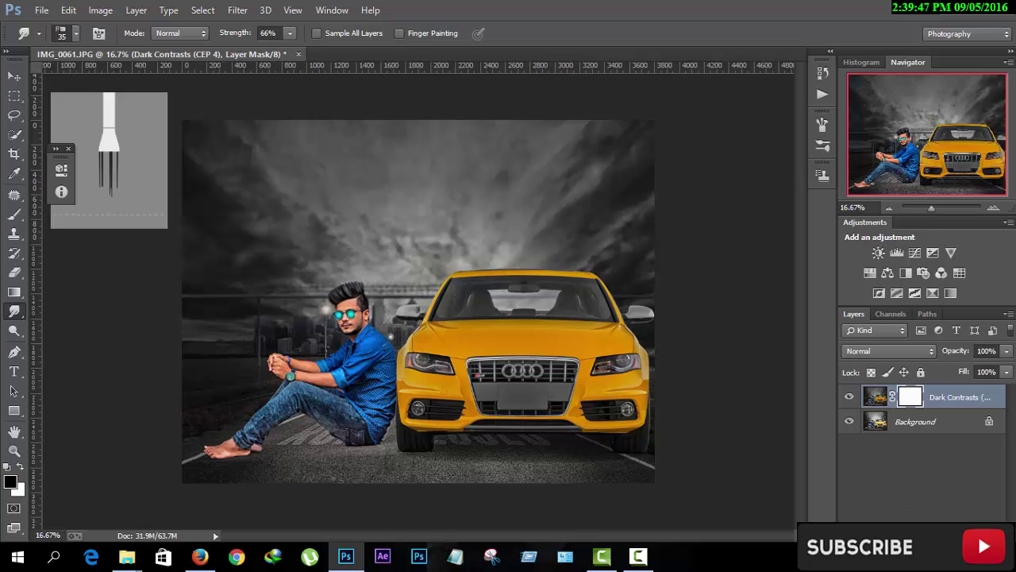
left_click(15, 214)
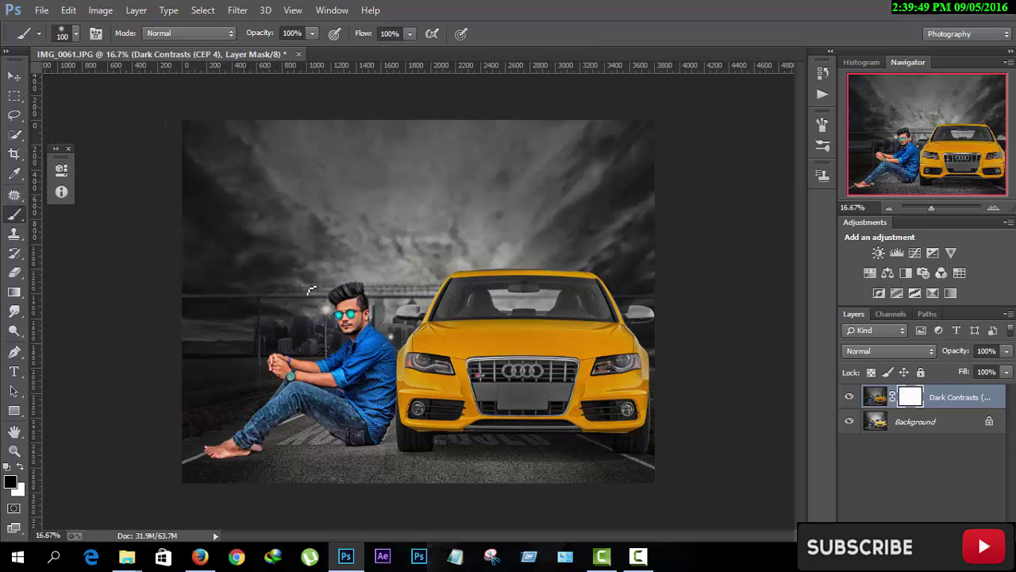
left_click(10, 481)
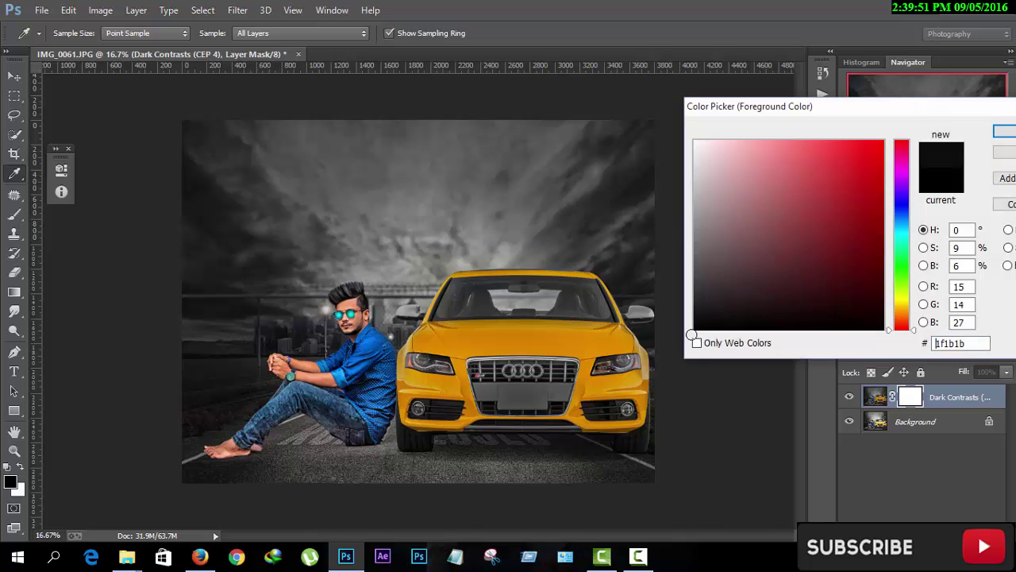
left_click(1004, 131)
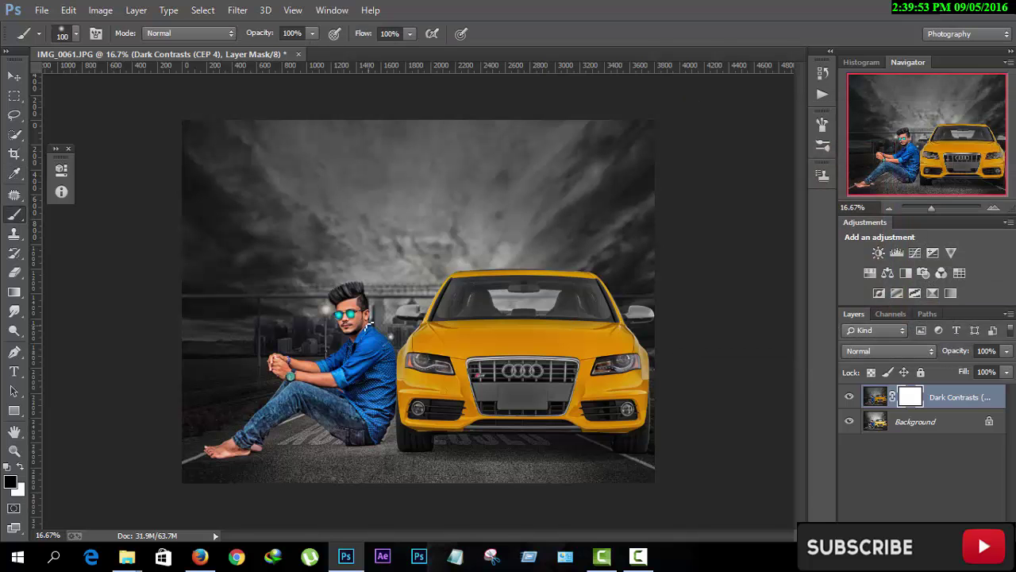
scroll(369, 323, "up", 2)
scroll(369, 323, "up", 1)
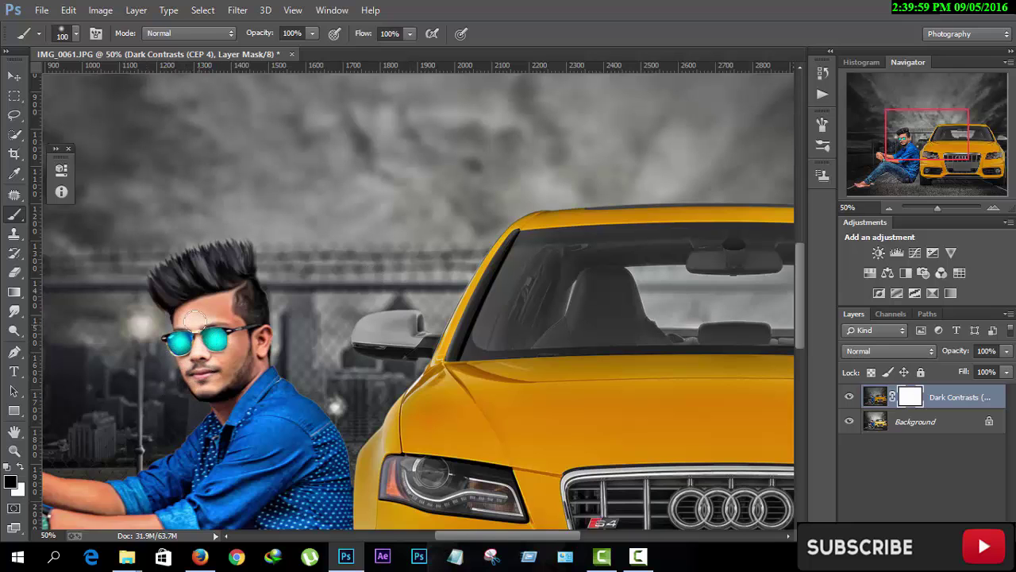
Paint black on the mask over the ear and forearm to restore their original tones.
left_click_drag(219, 339, 270, 338)
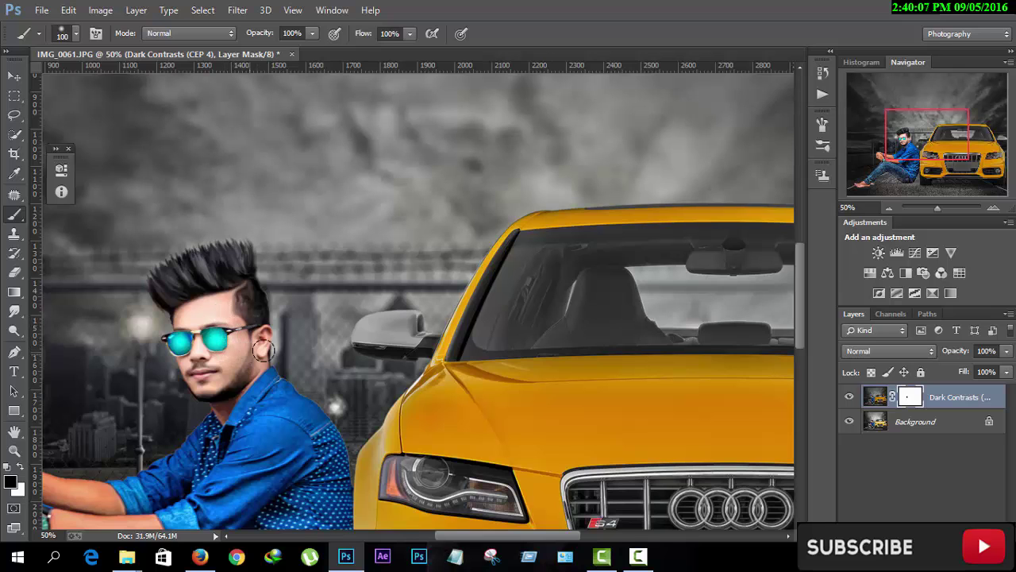
scroll(254, 354, "down", 5)
left_click_drag(458, 540, 412, 540)
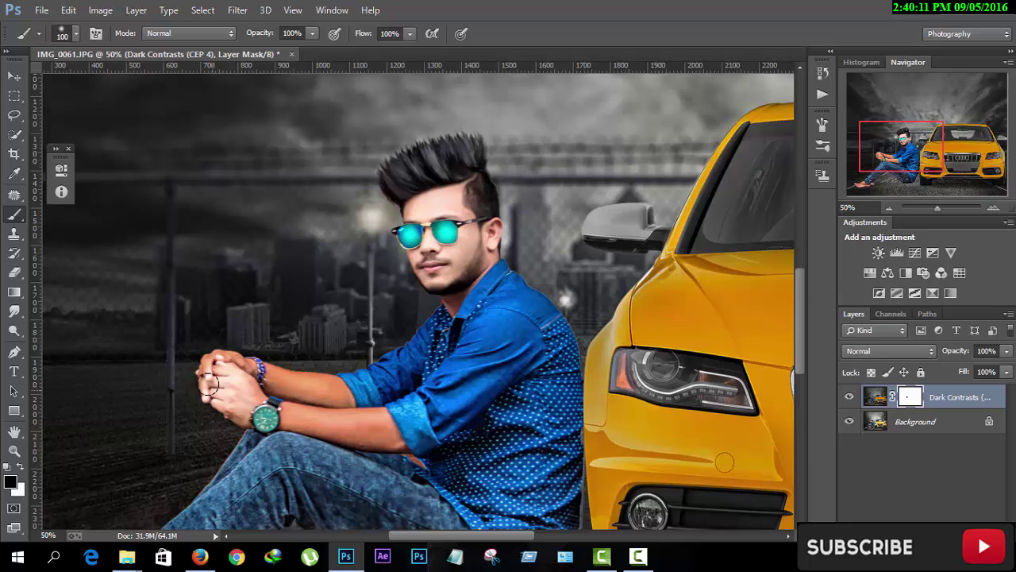
mouse_move(226, 365)
left_mouse_down()
mouse_move(310, 380)
mouse_move(238, 402)
mouse_move(345, 410)
mouse_move(358, 429)
left_mouse_up()
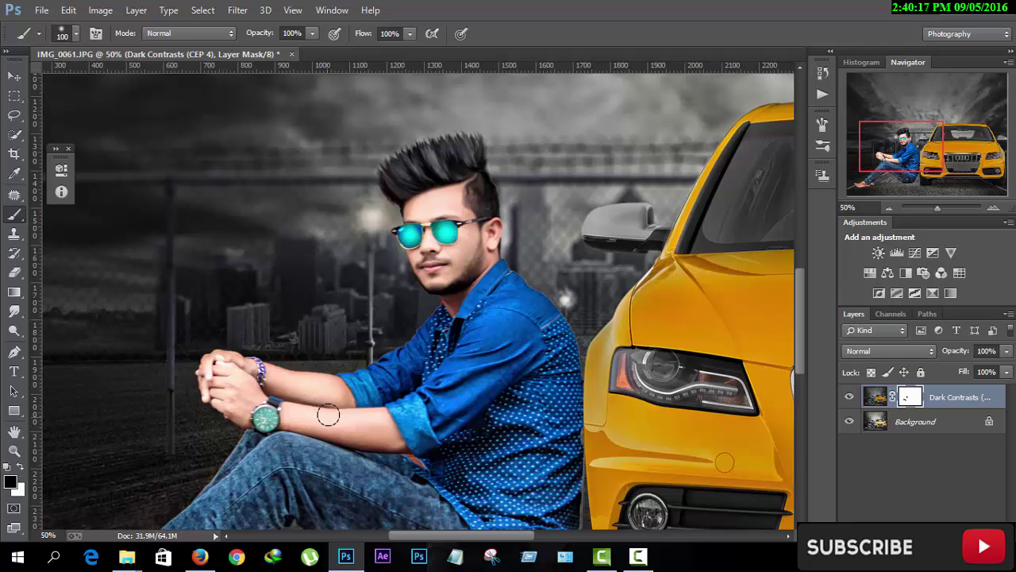
Restore the bare foot's tones through the mask, then flatten the image into one layer.
scroll(328, 414, "down", 2)
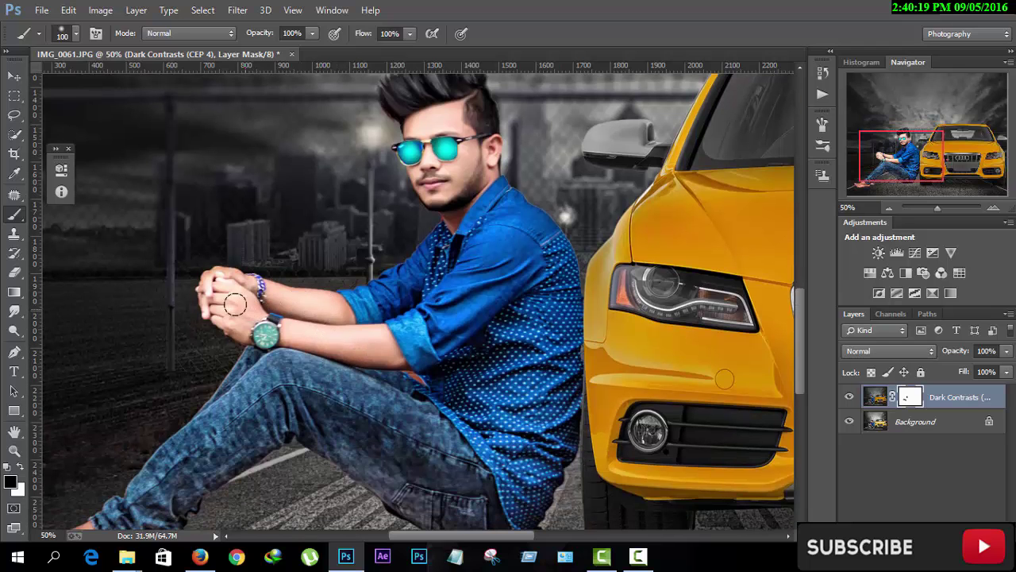
scroll(298, 296, "down", 3)
scroll(409, 100, "up", 4)
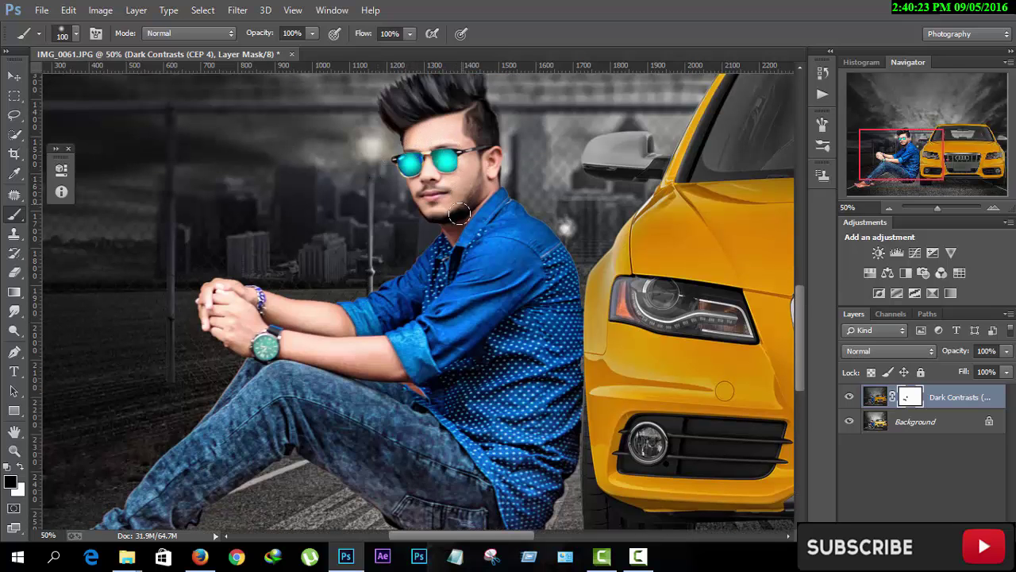
scroll(449, 219, "down", 3)
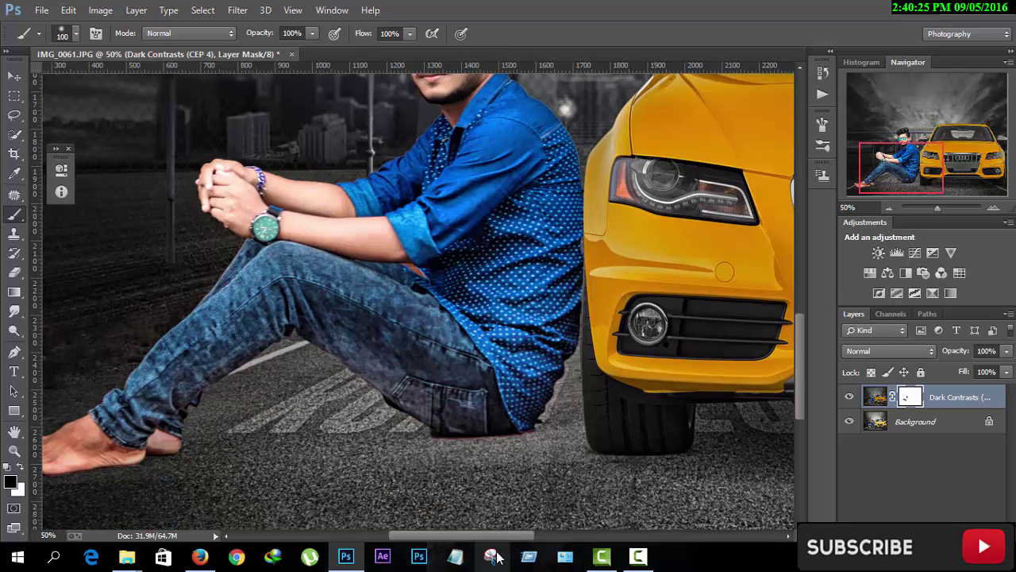
left_click_drag(472, 537, 444, 538)
mouse_move(186, 444)
left_mouse_down()
mouse_move(219, 425)
mouse_move(229, 453)
left_mouse_up()
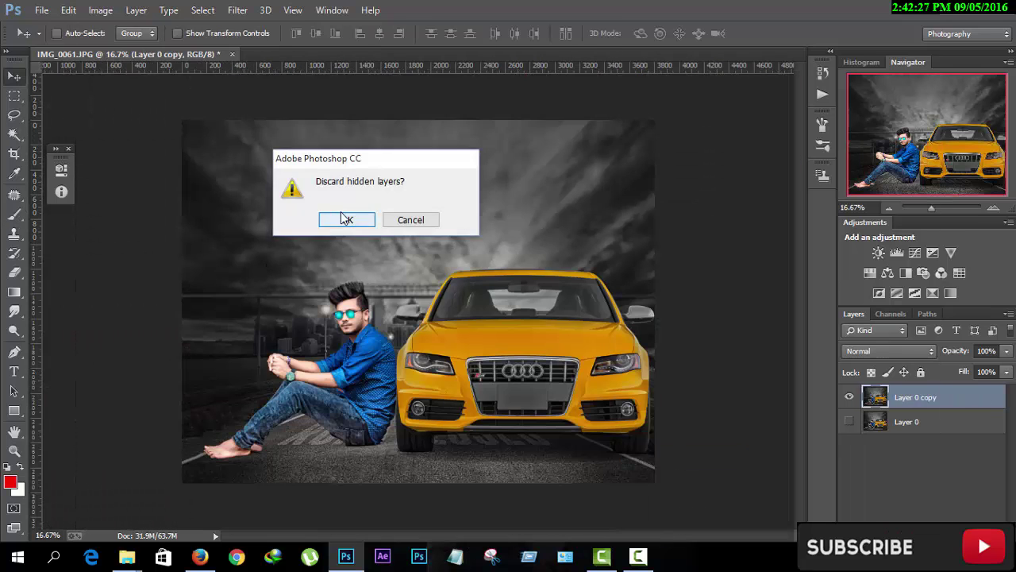
left_click(347, 220)
left_click(238, 9)
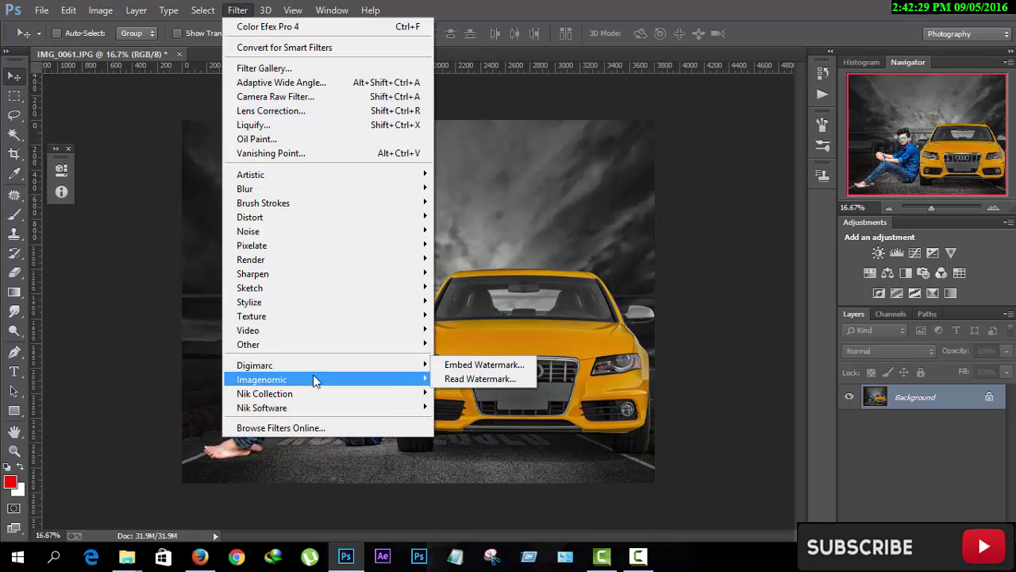
Apply Portraiture skin smoothing, then set Camera Raw Clarity +36, Whites -28 and Highlights -23.
left_click(476, 392)
left_click(782, 73)
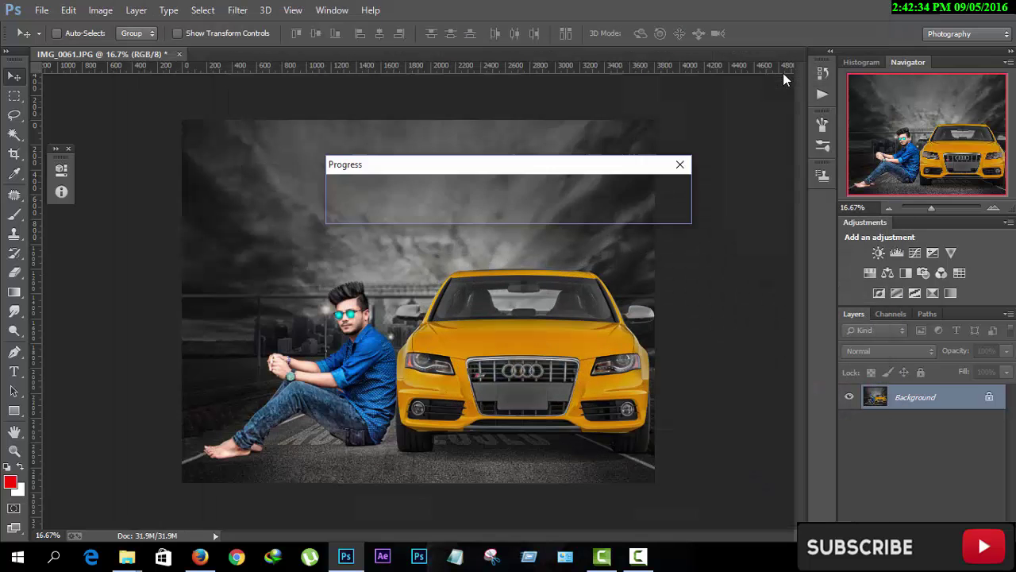
left_click(237, 10)
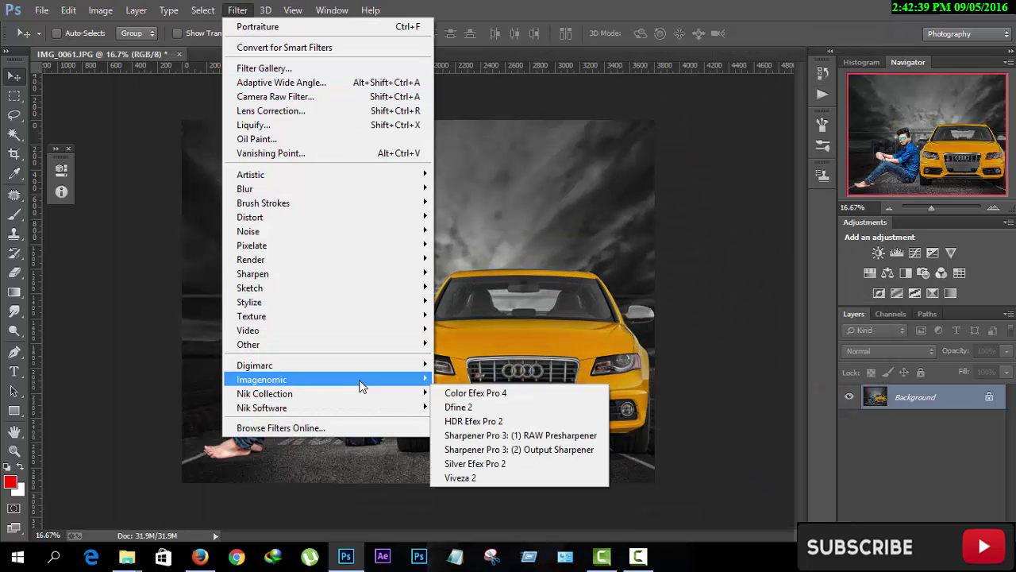
left_click(261, 96)
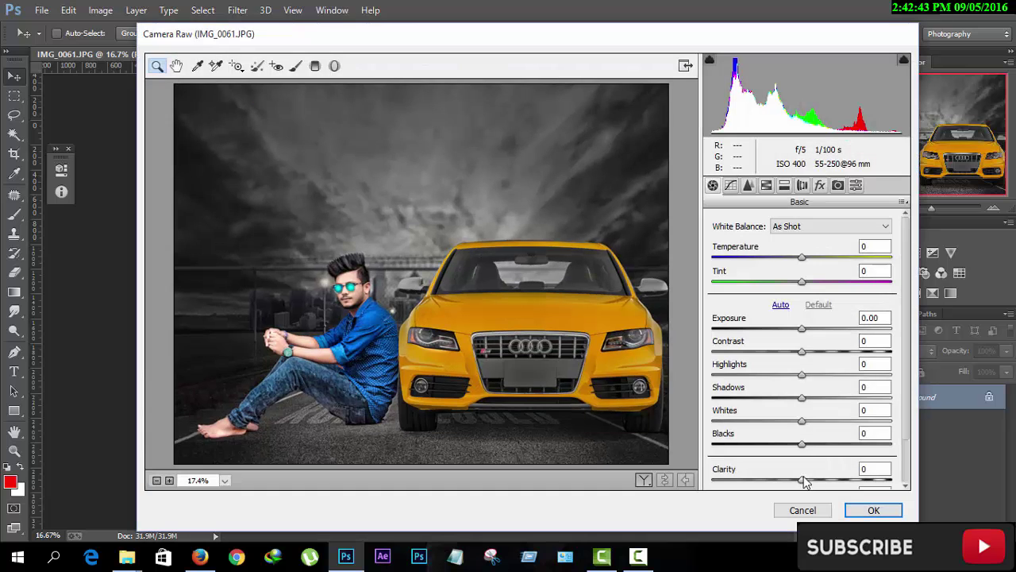
left_click_drag(802, 480, 840, 479)
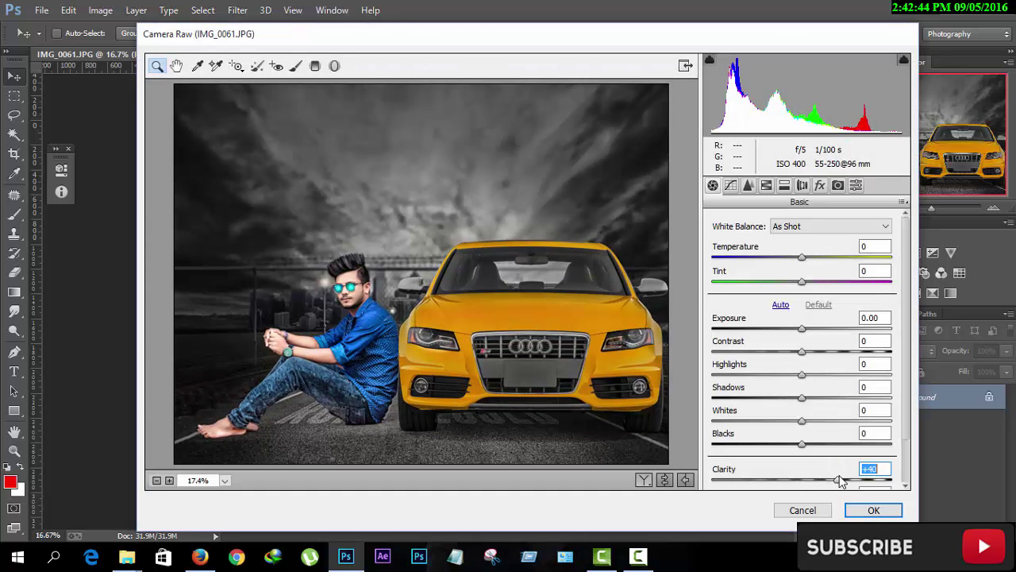
left_click_drag(802, 421, 775, 420)
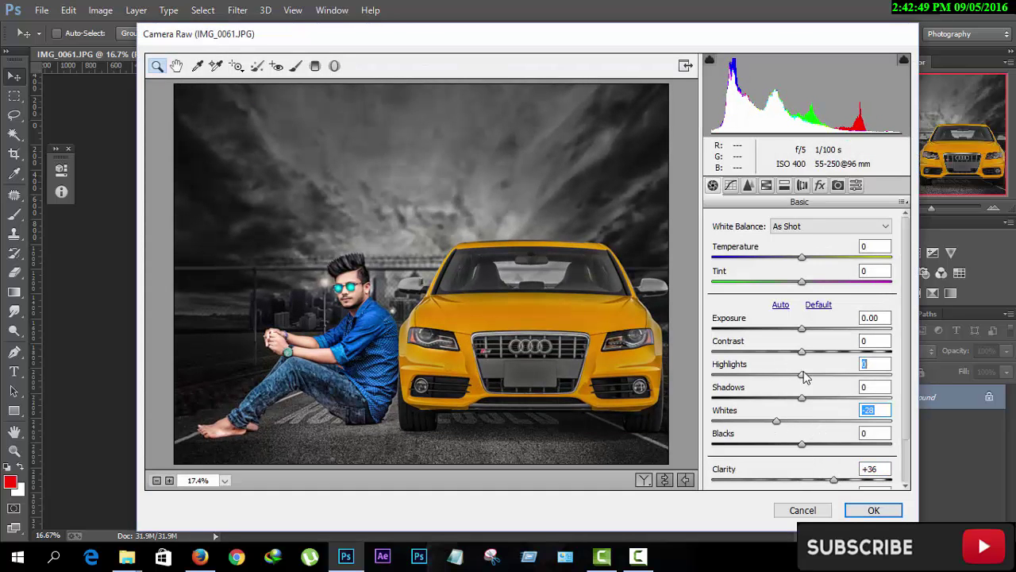
mouse_move(801, 373)
left_mouse_down()
mouse_move(781, 374)
mouse_move(802, 351)
left_mouse_up()
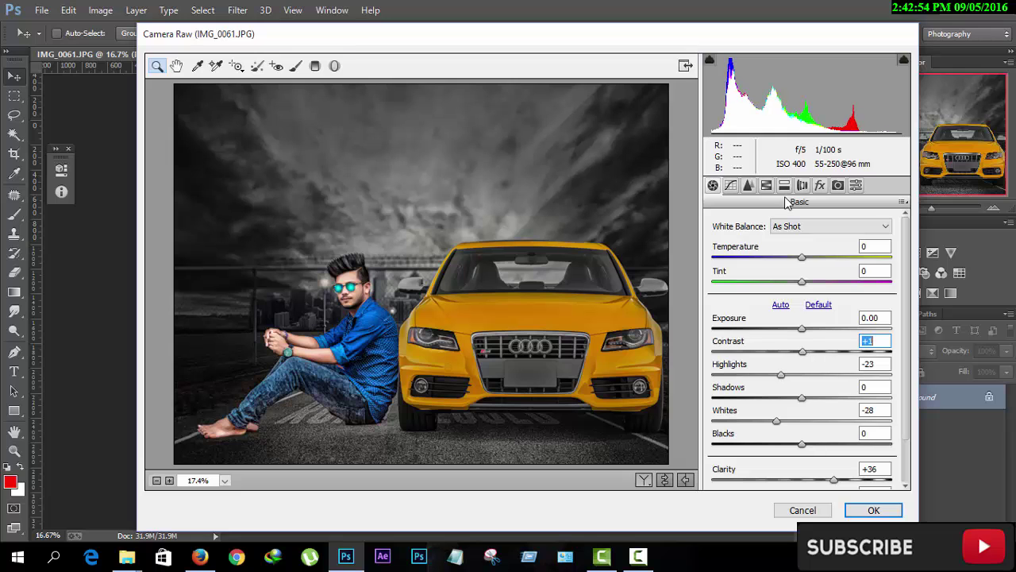
In HSL, slightly darken oranges and raise Yellows saturation to +92 and Blues to +85.
left_click(748, 185)
left_click(718, 370)
left_click(766, 185)
left_click(800, 242)
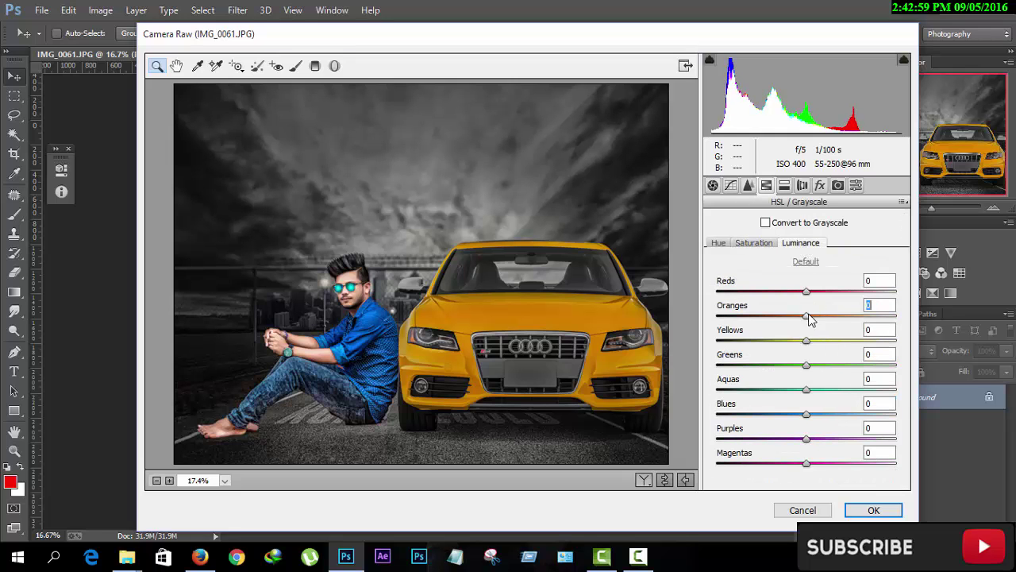
left_click_drag(807, 315, 801, 316)
left_click(806, 414)
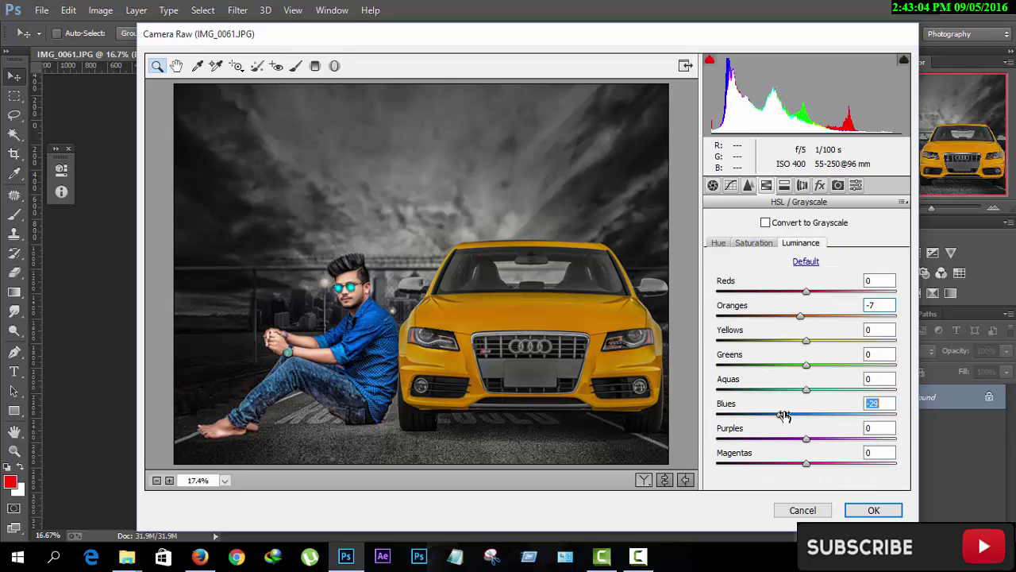
left_click(753, 242)
left_click_drag(806, 339, 888, 340)
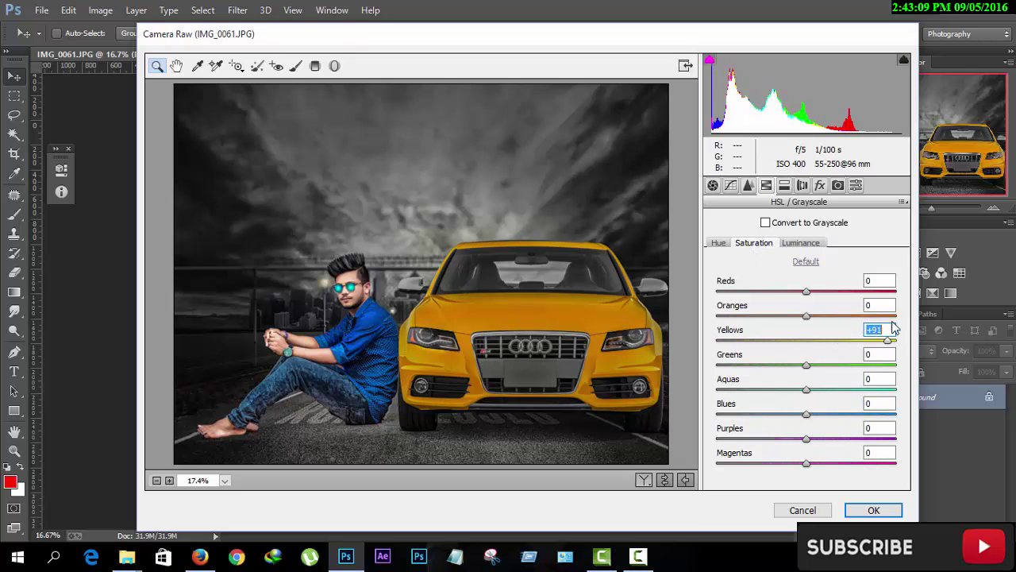
left_click_drag(819, 413, 899, 413)
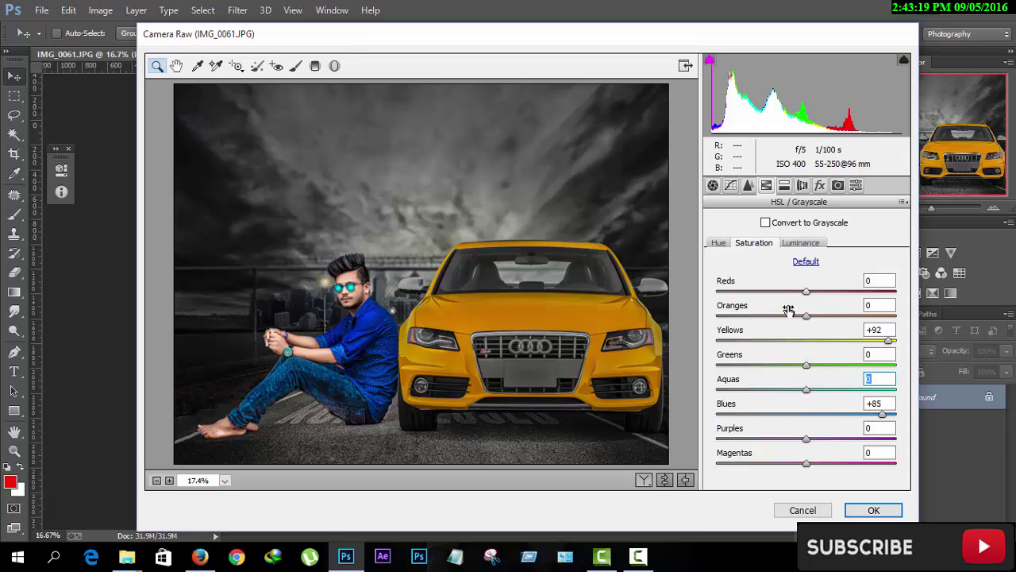
Shift hue (Greens −33), add a −5 vignette, and apply the Camera Raw adjustments.
left_click(719, 243)
mouse_move(806, 414)
left_mouse_down()
mouse_move(836, 408)
mouse_move(806, 419)
left_mouse_up()
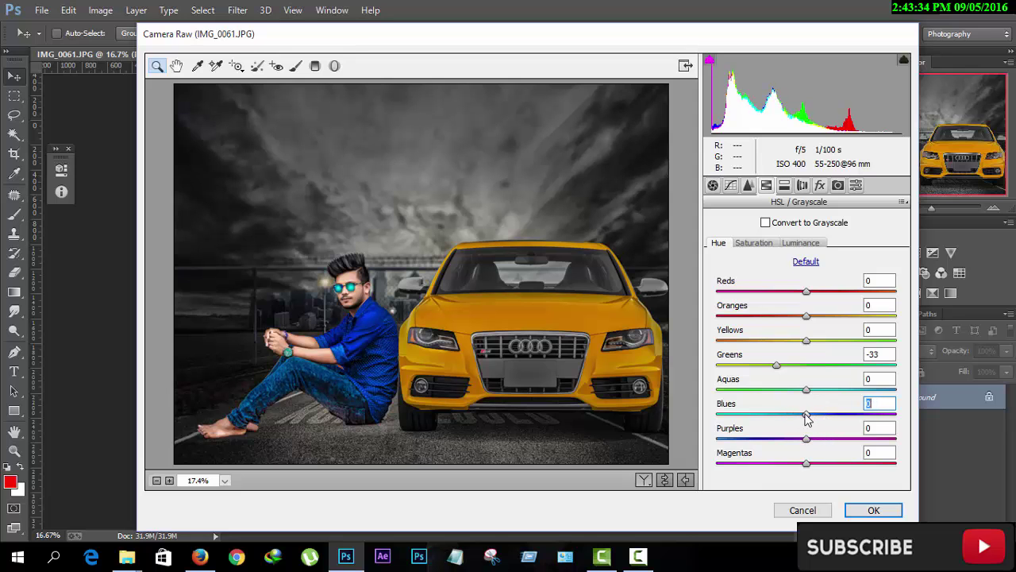
left_click(819, 185)
left_click_drag(804, 376, 797, 378)
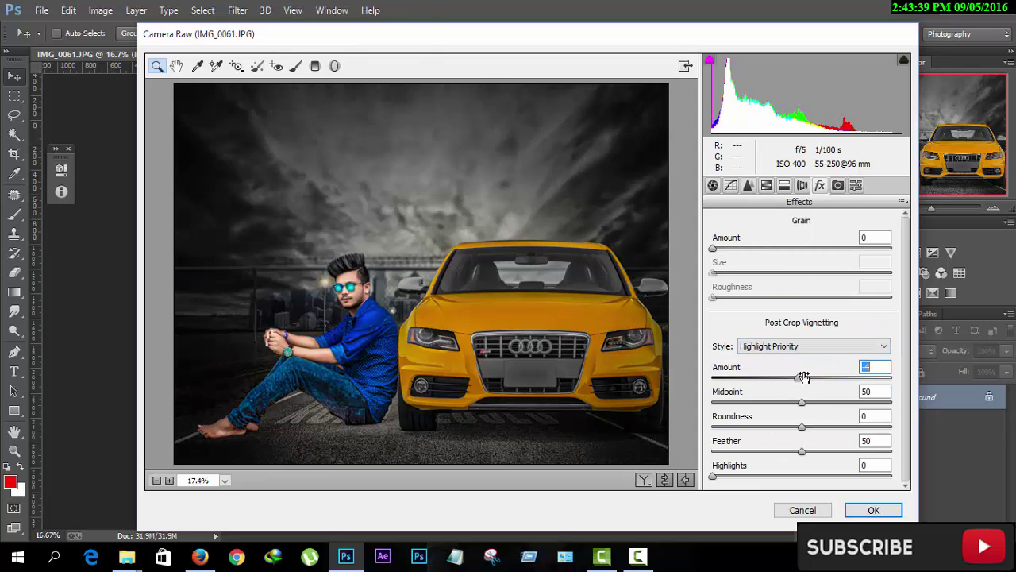
left_click(871, 510)
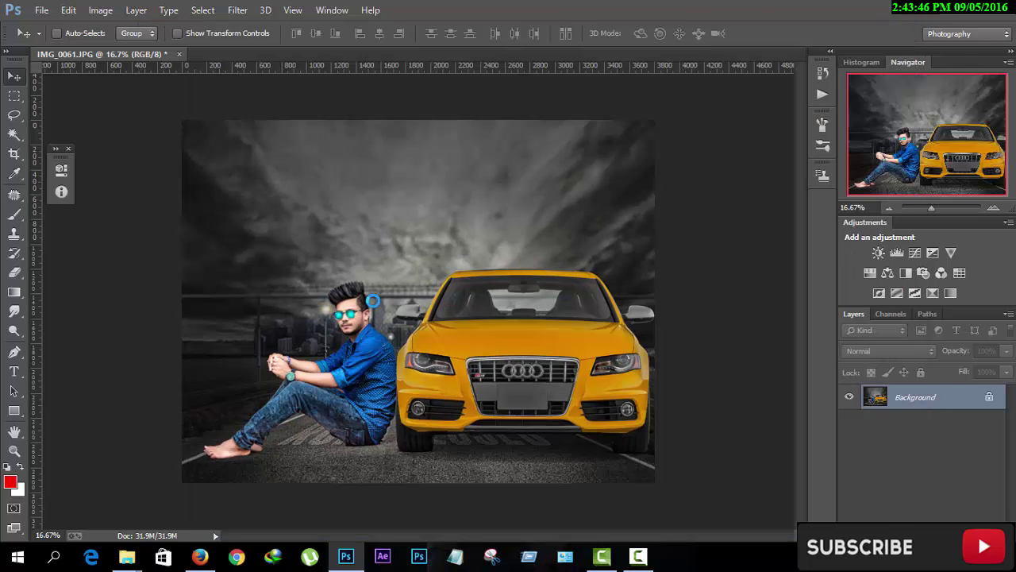
Apply Oil Paint with Stylization 3.96, low Cleanliness, Scale 0.1, Bristle Detail 0 and Shine 0.
left_click(238, 9)
left_click(279, 135)
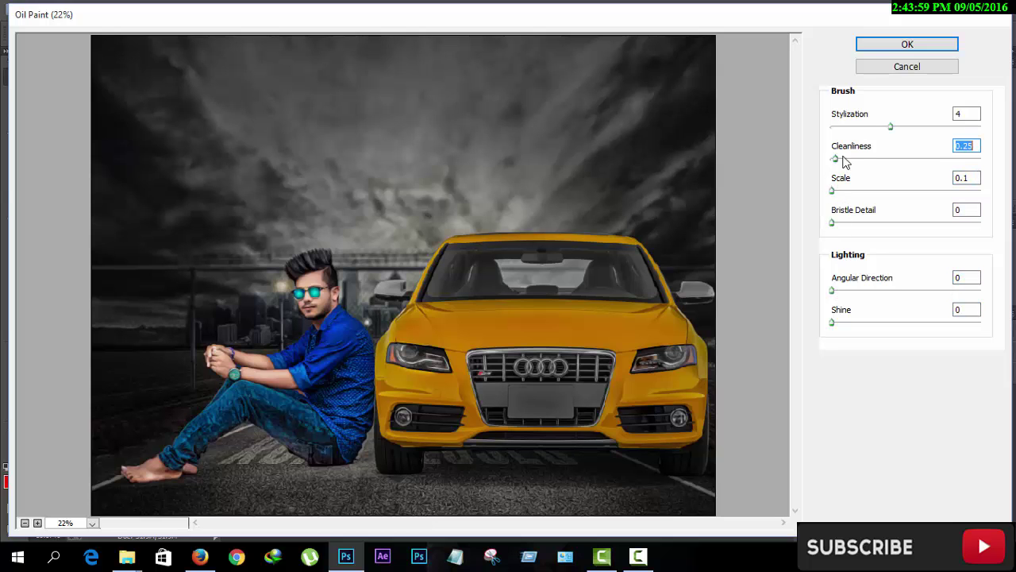
left_click(844, 158)
left_click(860, 127)
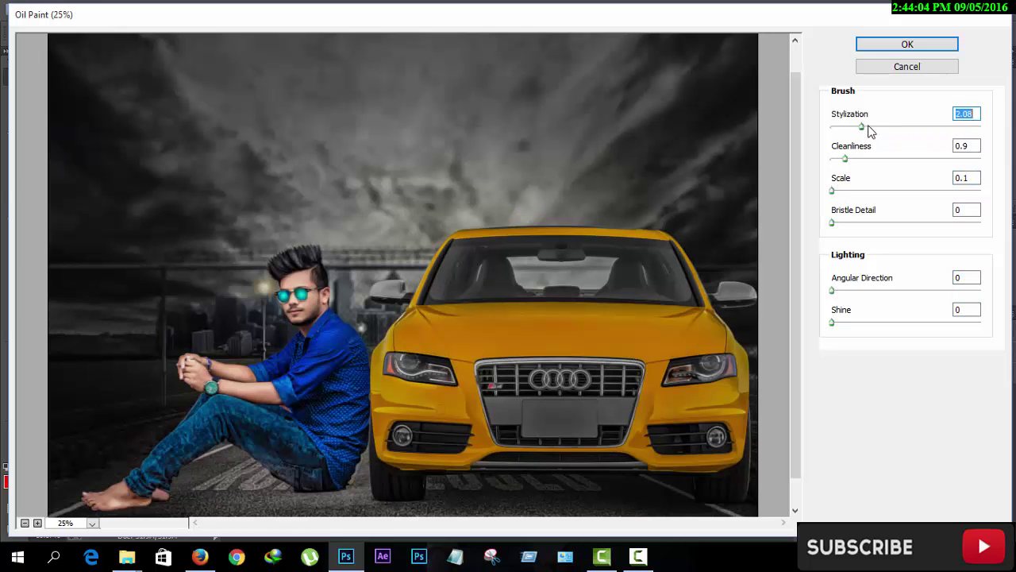
left_click(883, 47)
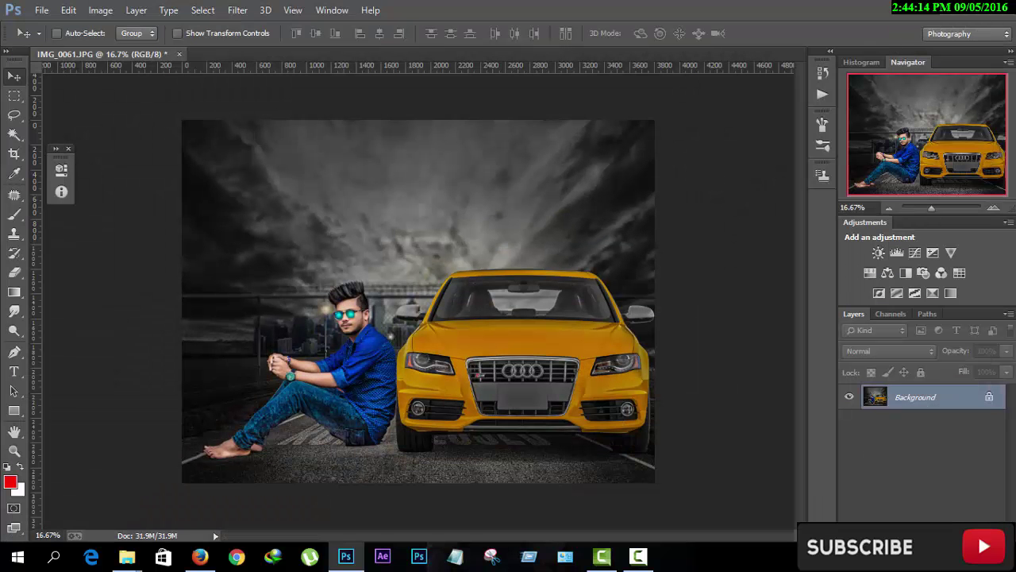
Paint an orange glow between man and car on a new layer set to Screen.
key("ctrl+alt+shift+n")
left_click(10, 481)
left_click(906, 319)
left_click(1007, 130)
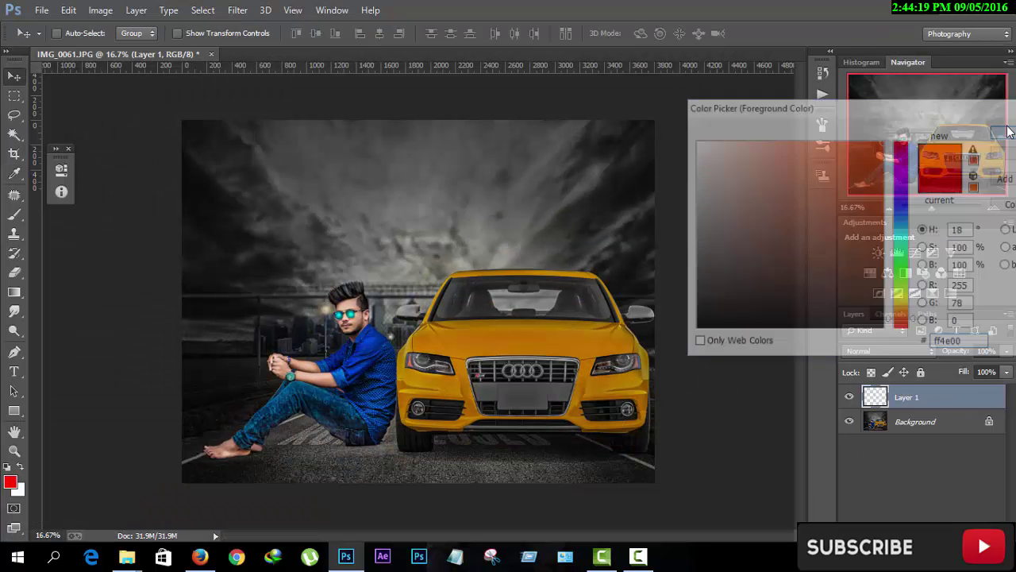
key("b")
left_click(399, 330)
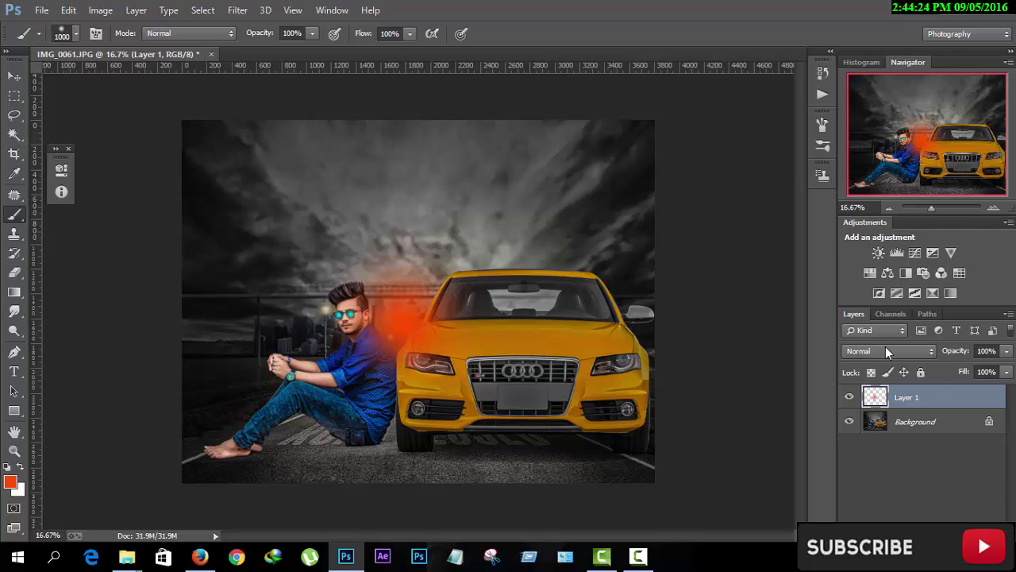
left_click(885, 350)
left_click(863, 127)
Move the orange glow upward and resize it larger and shorter.
key("v")
left_click_drag(459, 310, 424, 250)
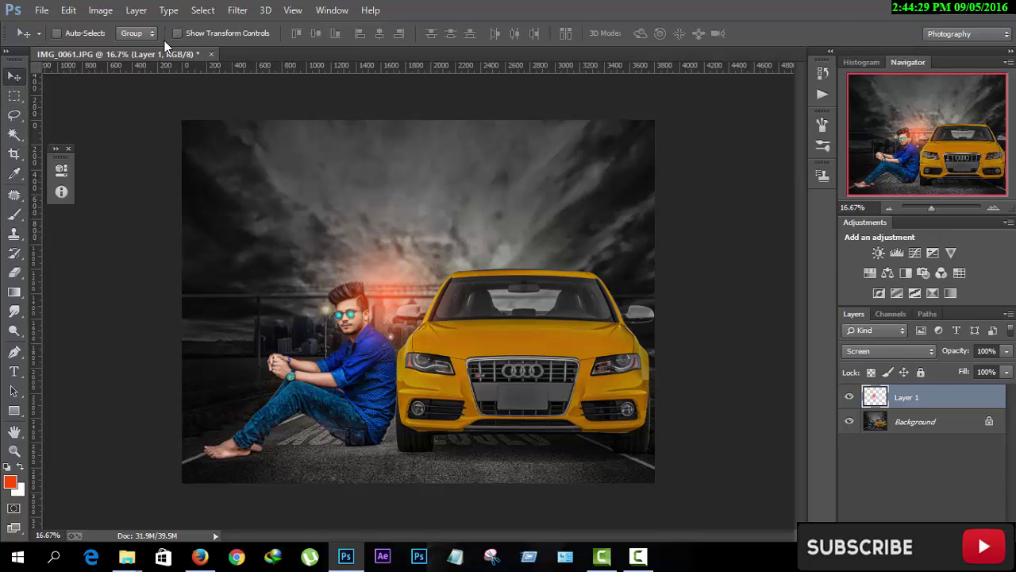
key("ctrl+t")
left_click_drag(508, 444, 476, 350)
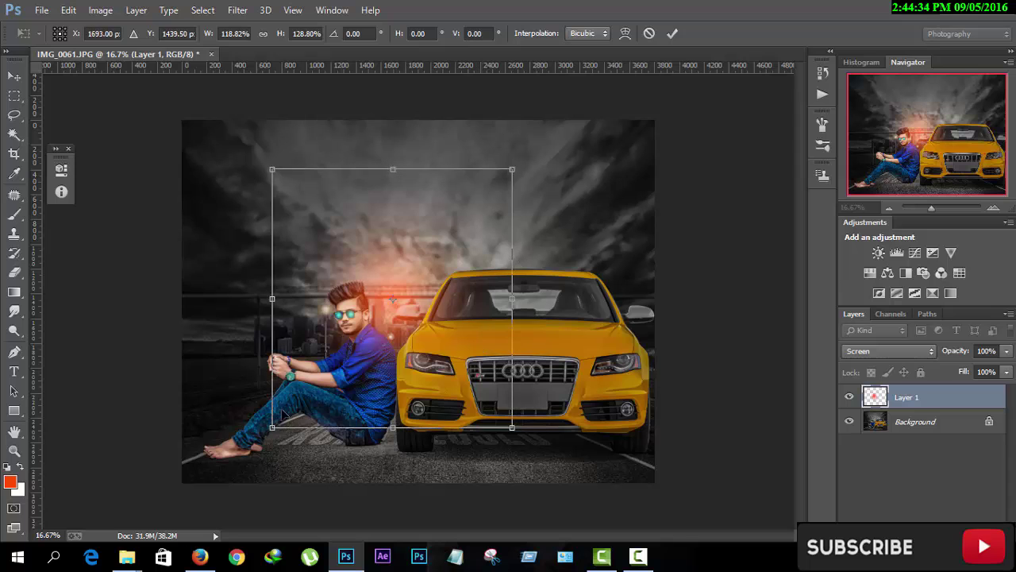
left_click_drag(395, 426, 390, 388)
left_click(672, 33)
left_click(174, 33)
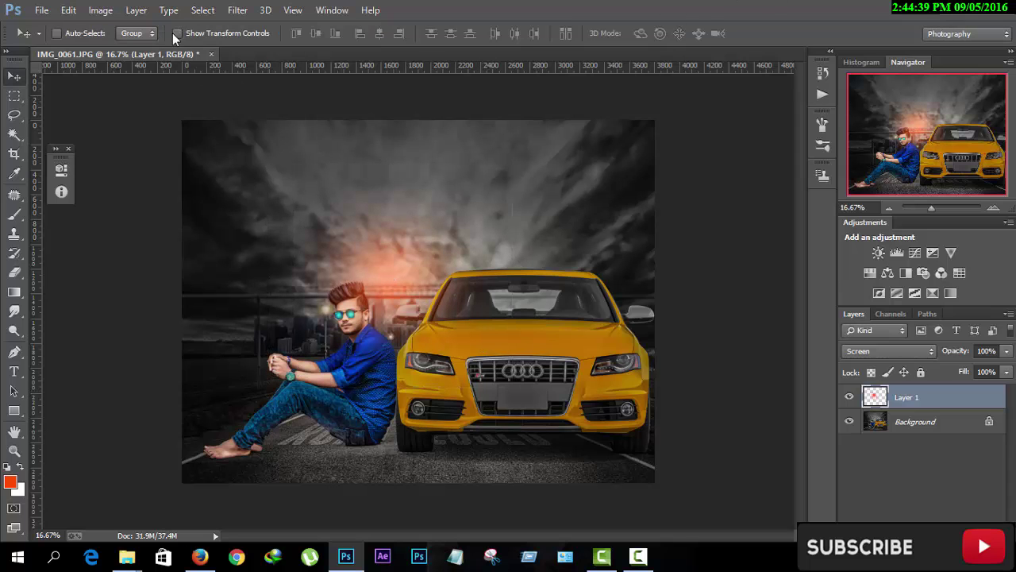
On a new layer, paint white glows on both Audi headlights.
left_click(978, 528)
left_click(10, 481)
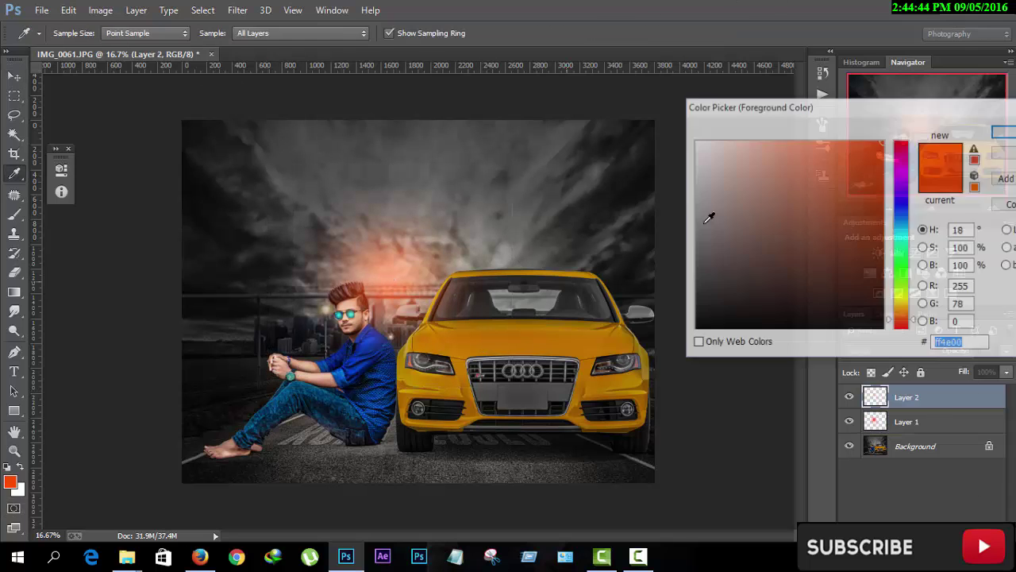
left_click_drag(710, 215, 566, 124)
key("Return")
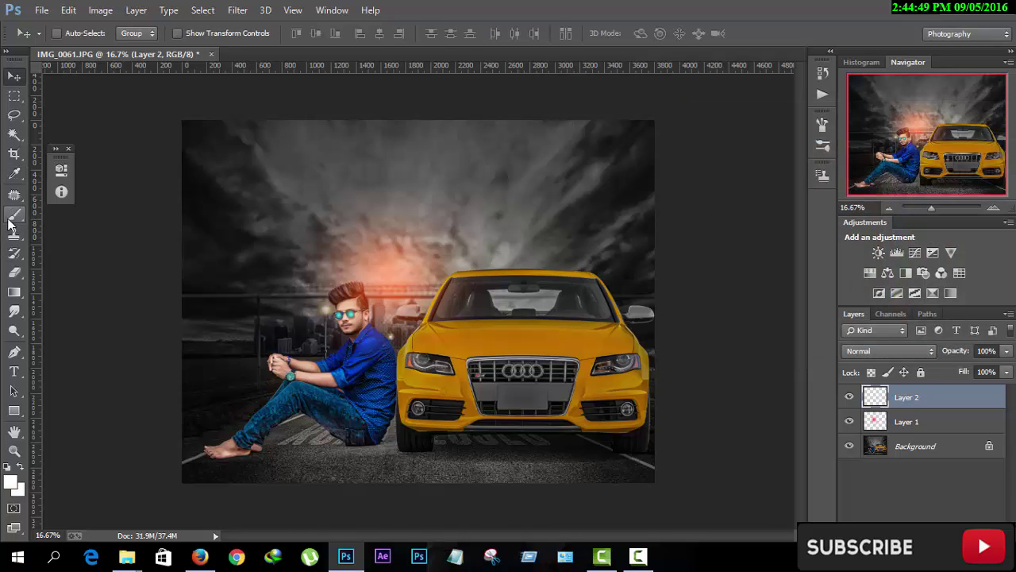
left_click(14, 214)
left_click(421, 359)
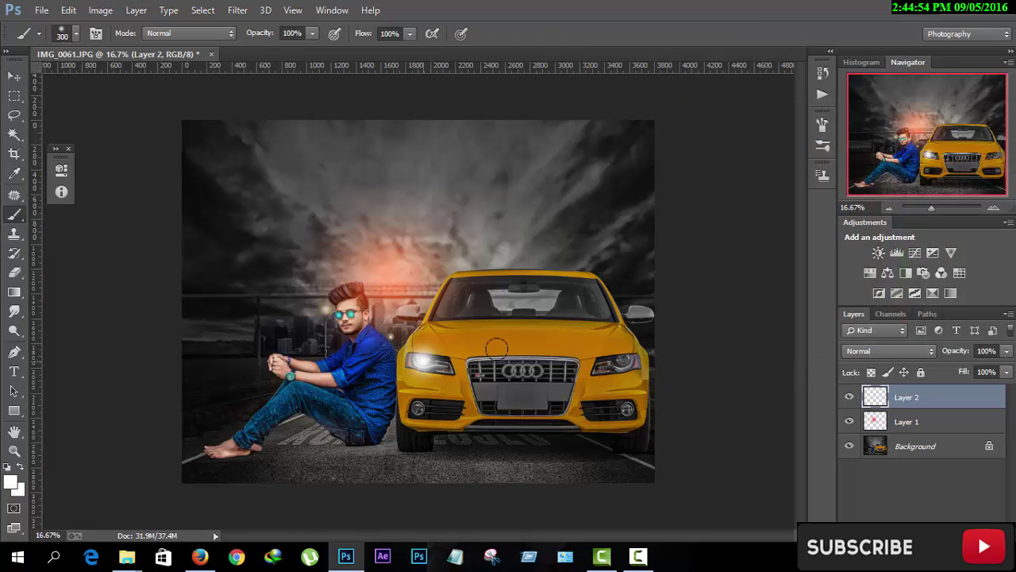
left_click(620, 359)
Try Soft Light and Hard Light on the headlight glow, return to Normal, and nudge it into place.
key("v")
left_click(889, 350)
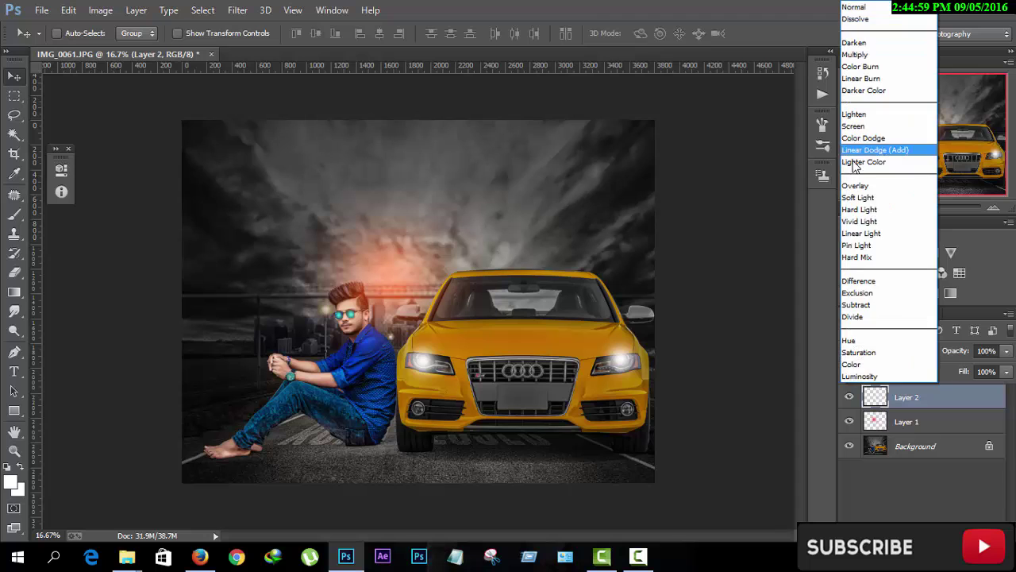
left_click(857, 197)
left_click(905, 350)
left_click(878, 210)
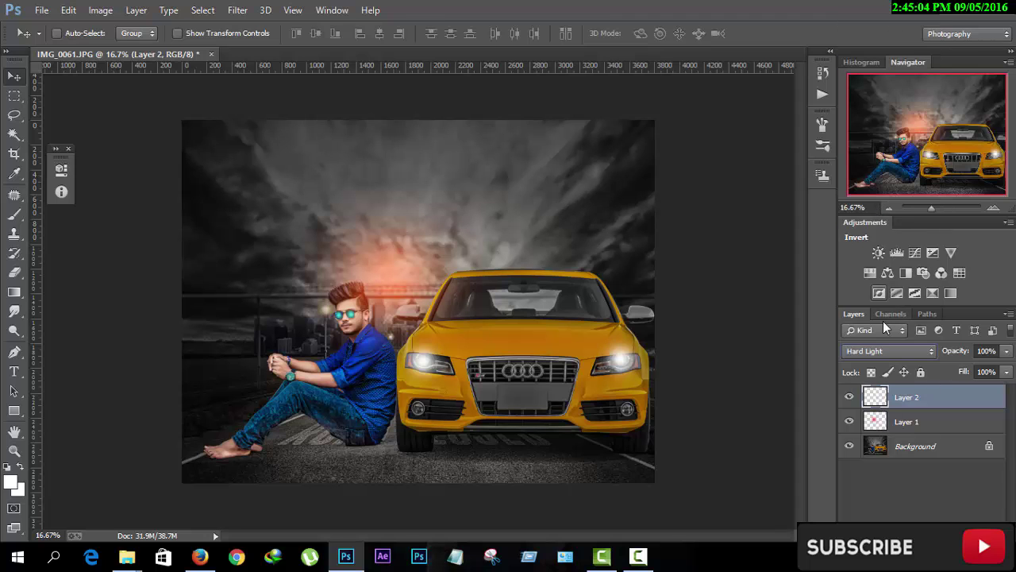
left_click(889, 350)
left_click(865, 10)
left_click_drag(620, 357, 627, 349)
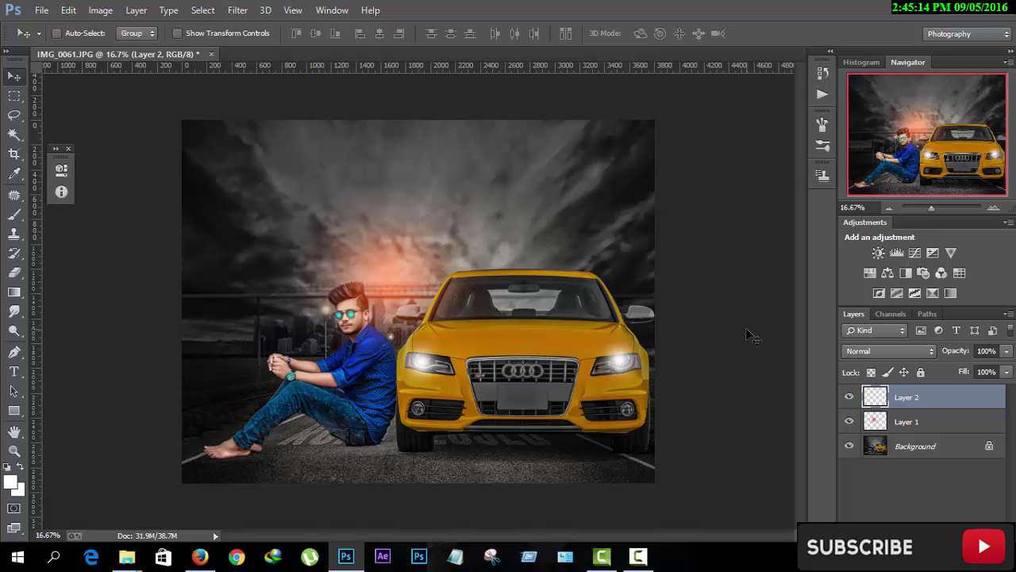
Flatten the image, then open Color Balance and cancel it without changes.
right_click(919, 410)
left_click(669, 459)
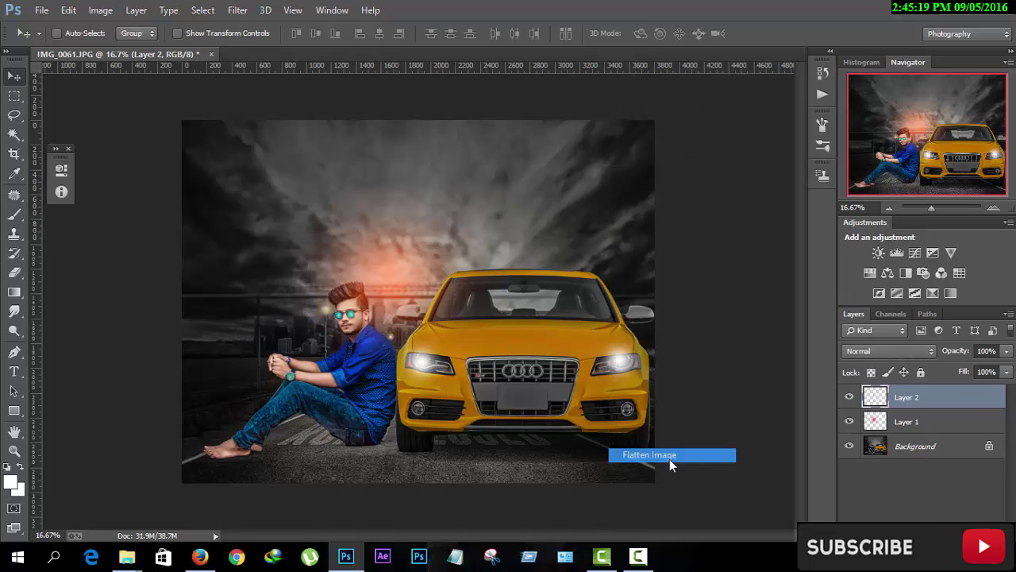
left_click(100, 10)
mouse_move(122, 48)
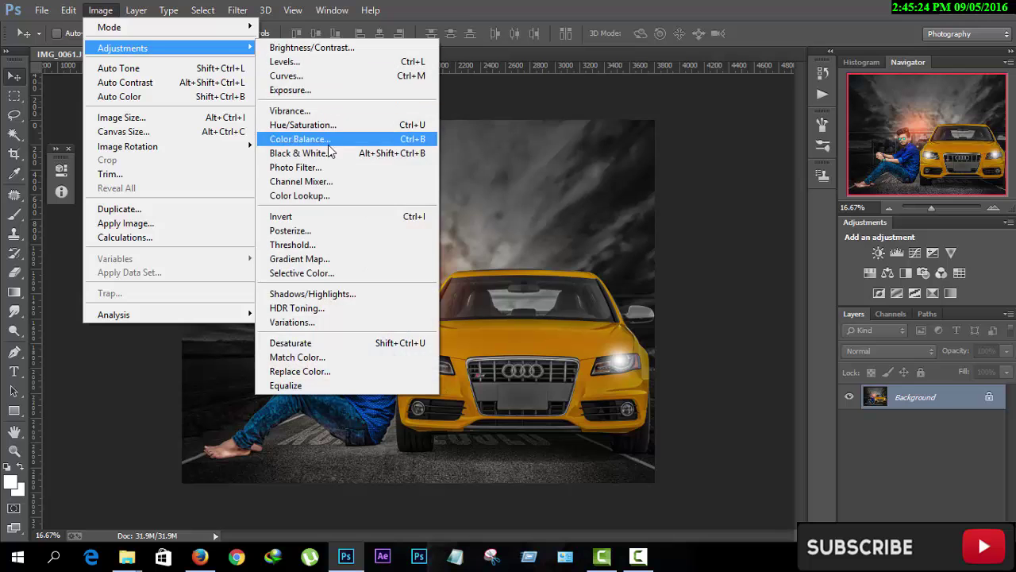
left_click(330, 147)
left_click_drag(464, 126, 758, 40)
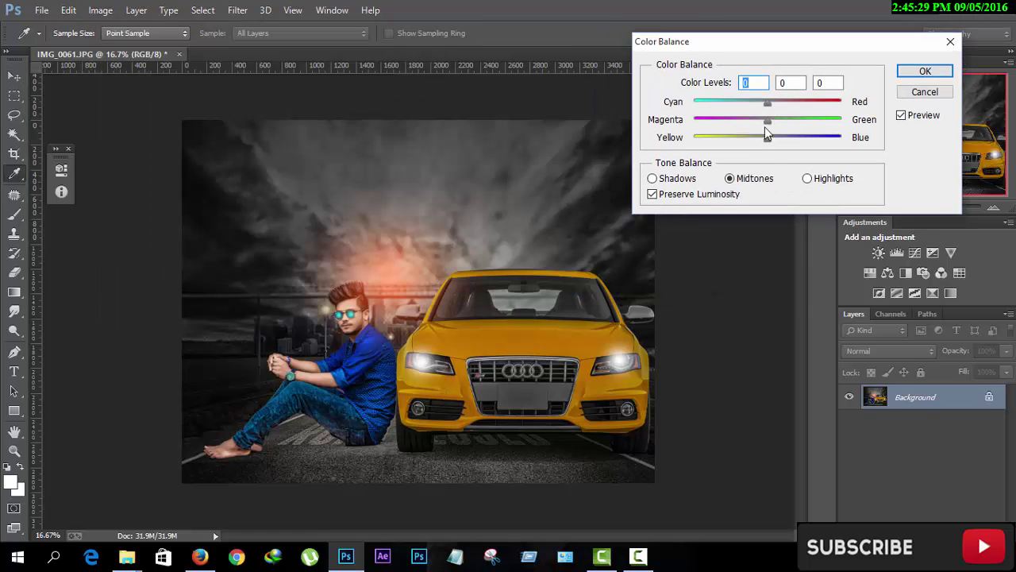
left_click(918, 90)
Add a Channel Mixer adjustment layer, test the red Constant, then reset it to defaults.
right_click(954, 404)
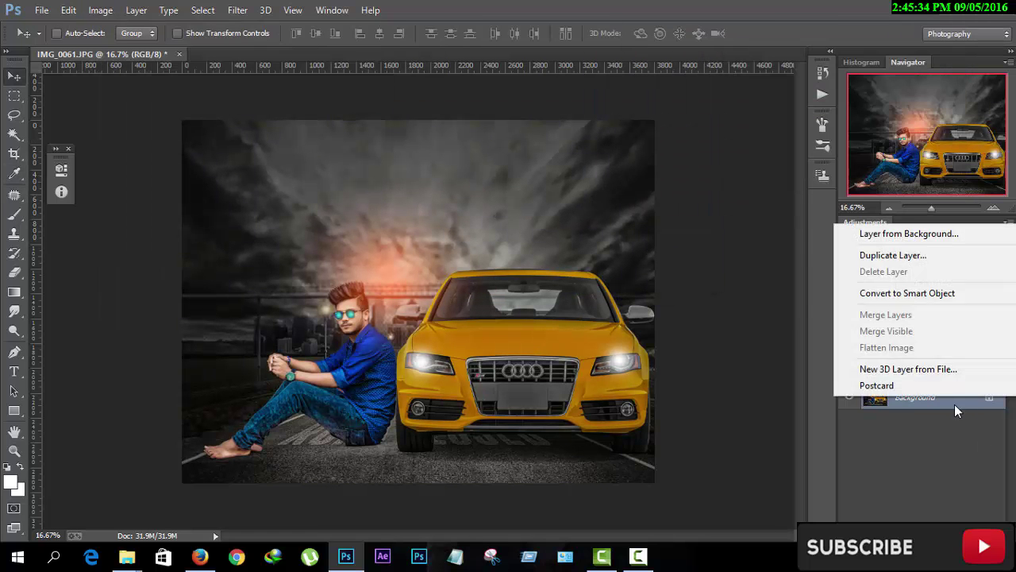
key("Escape")
left_click(937, 541)
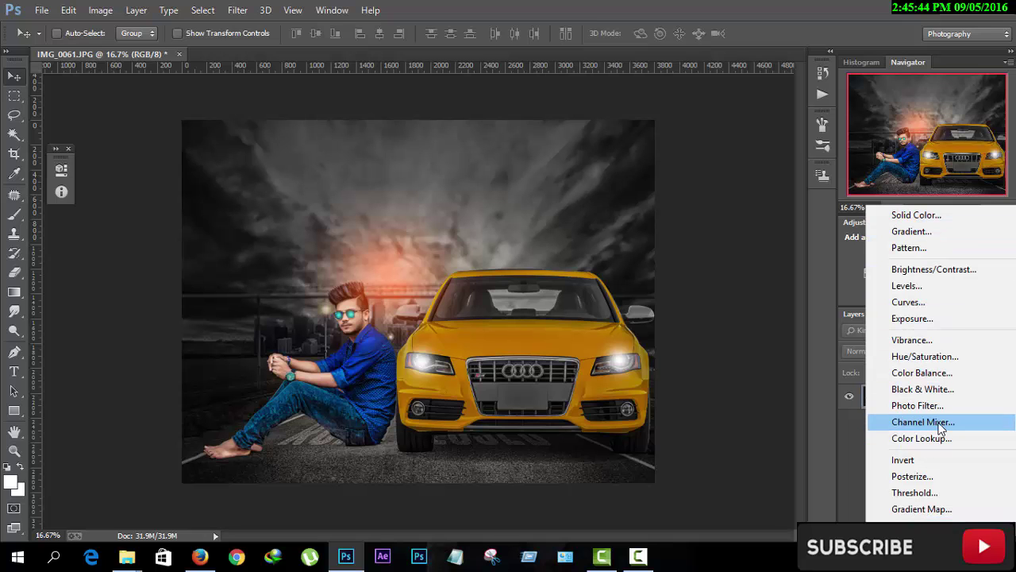
left_click(925, 427)
left_click(181, 225)
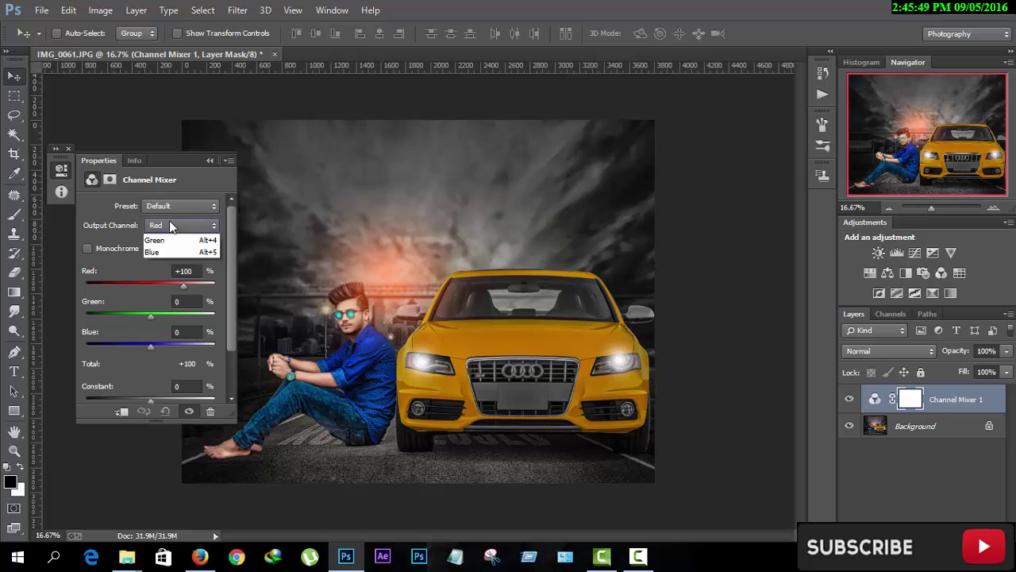
mouse_move(151, 399)
left_mouse_down()
mouse_move(135, 400)
mouse_move(185, 417)
left_mouse_up()
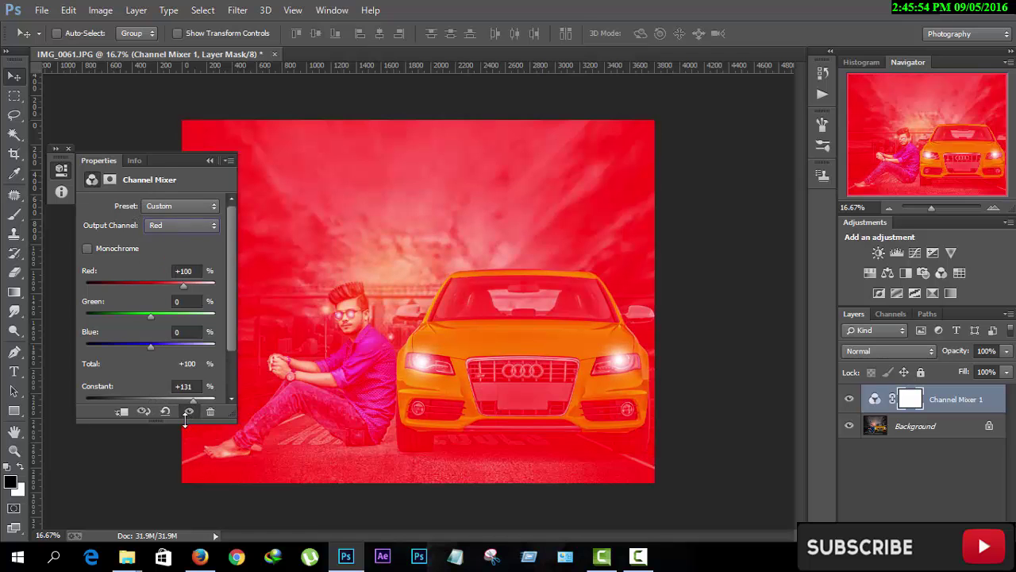
left_click(165, 411)
left_click(61, 169)
Start Place Embedded and browse into the sTOCK folder on the STOCK (E:) drive.
left_click(41, 10)
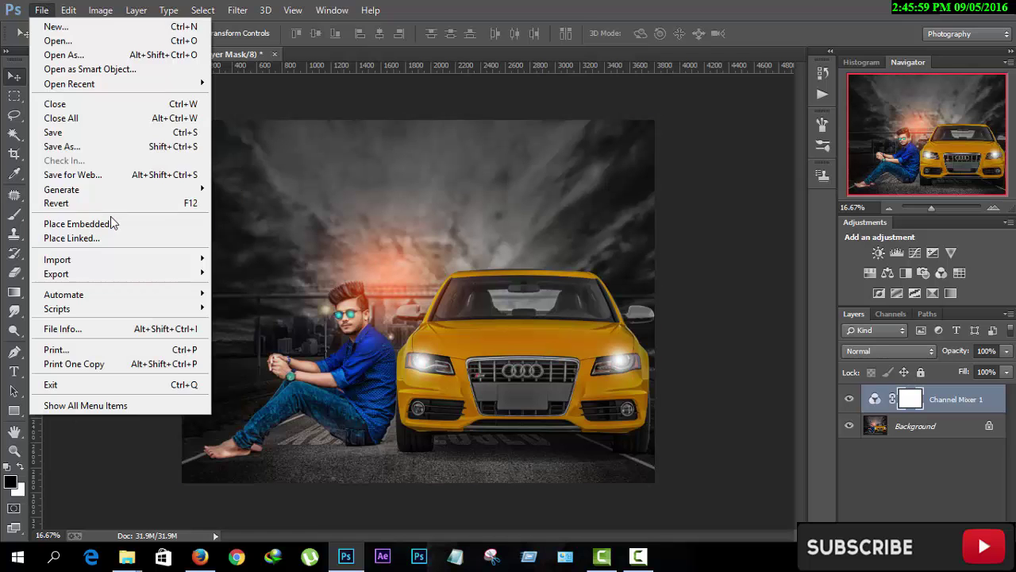
left_click(110, 224)
left_click(152, 459)
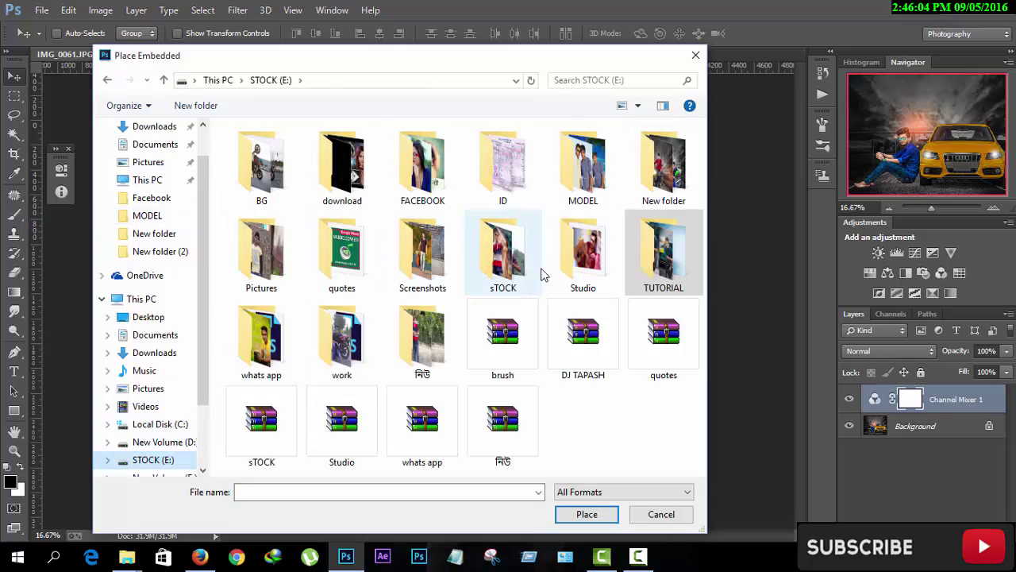
double_click(512, 278)
scroll(512, 278, "down", 2)
scroll(512, 278, "down", 2)
scroll(512, 277, "down", 2)
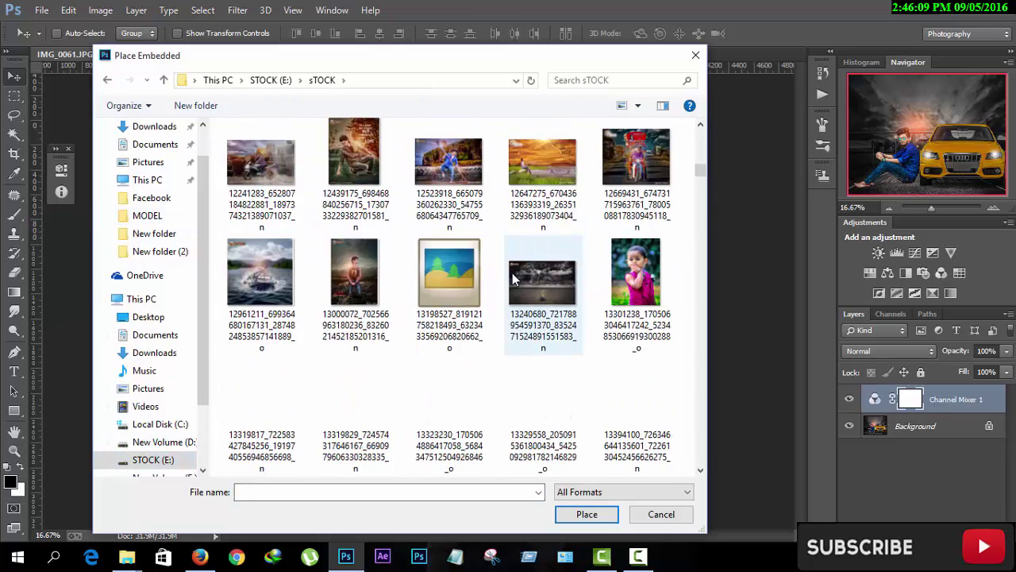
scroll(512, 278, "down", 2)
scroll(512, 274, "down", 3)
scroll(512, 274, "down", 3)
scroll(512, 274, "down", 3)
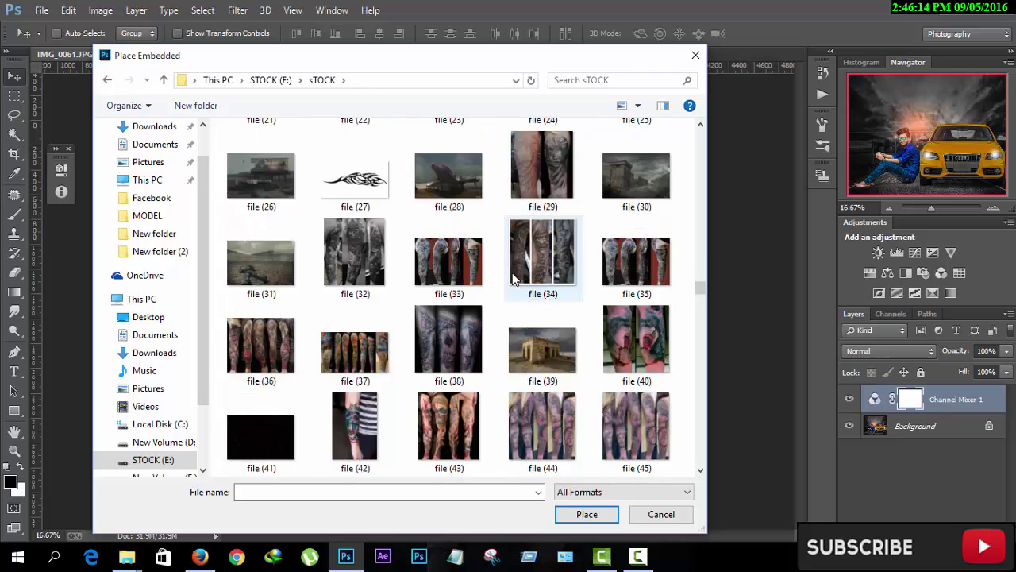
scroll(512, 274, "down", 3)
Place the tattooed forearm image file (42) into the composite and commit it.
scroll(512, 274, "up", 5)
left_click_drag(355, 63, 623, 57)
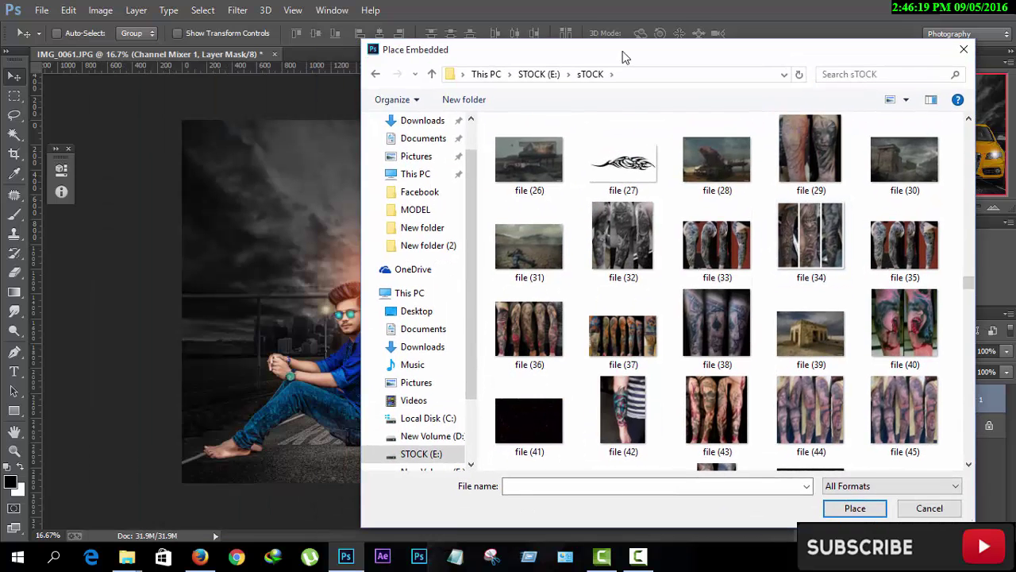
left_click(623, 409)
left_click(855, 508)
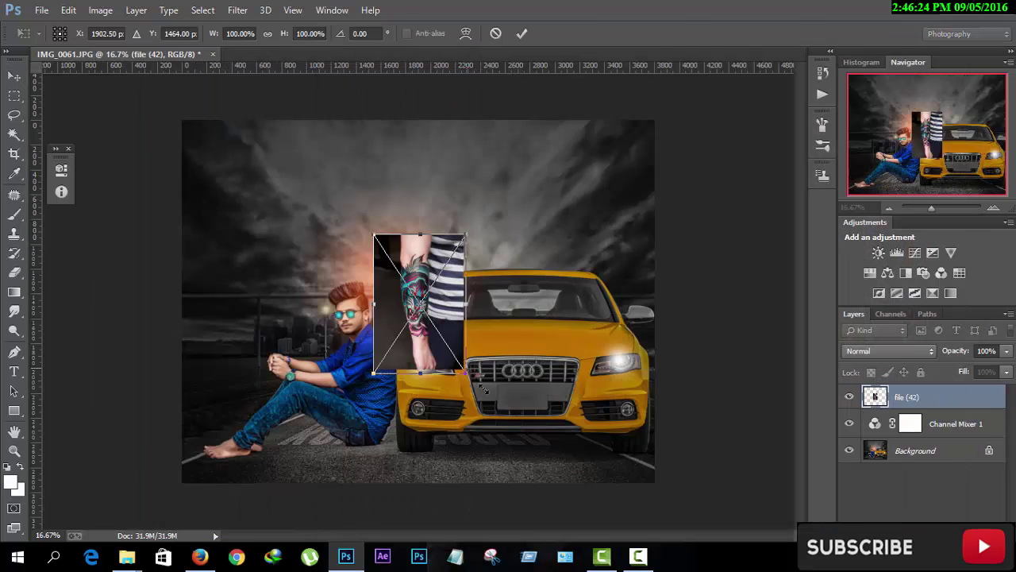
right_click(465, 233)
key("Return")
Quick-select the tattooed forearm and mask the layer via Refine Edge.
right_click(19, 138)
left_click(32, 140)
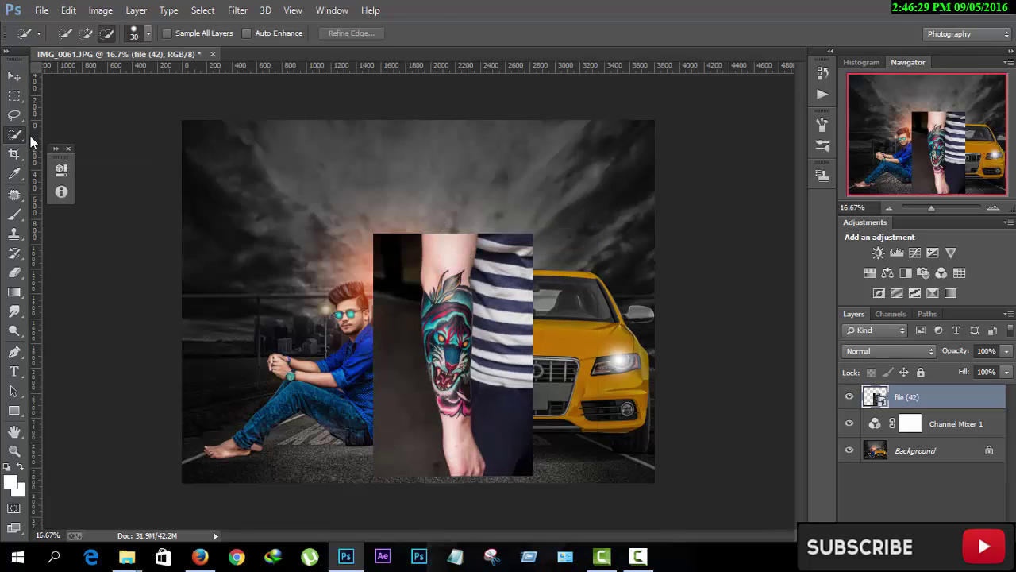
mouse_move(443, 318)
left_mouse_down()
mouse_move(449, 401)
mouse_move(387, 461)
left_mouse_up()
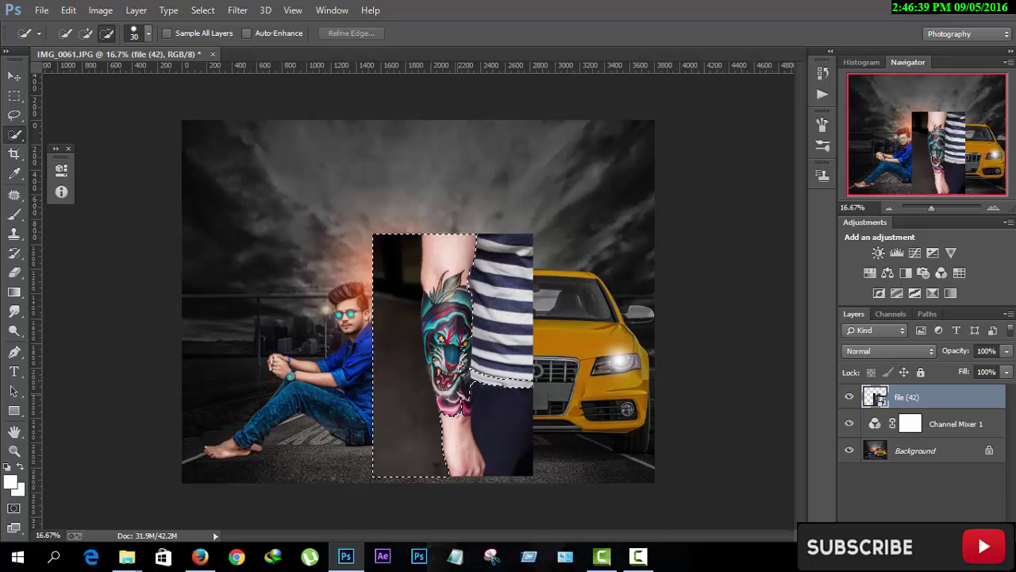
left_click(351, 33)
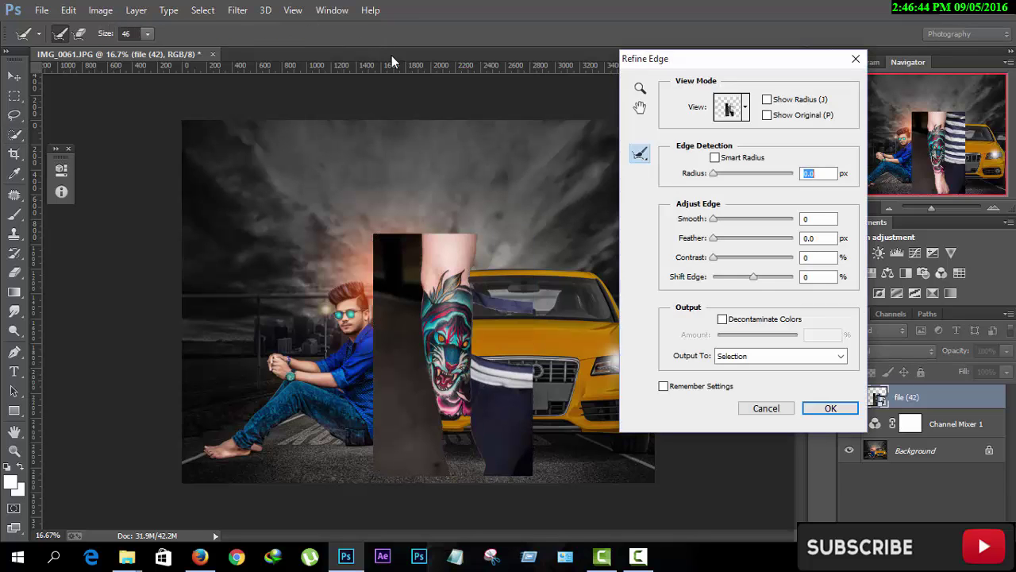
left_click(811, 410)
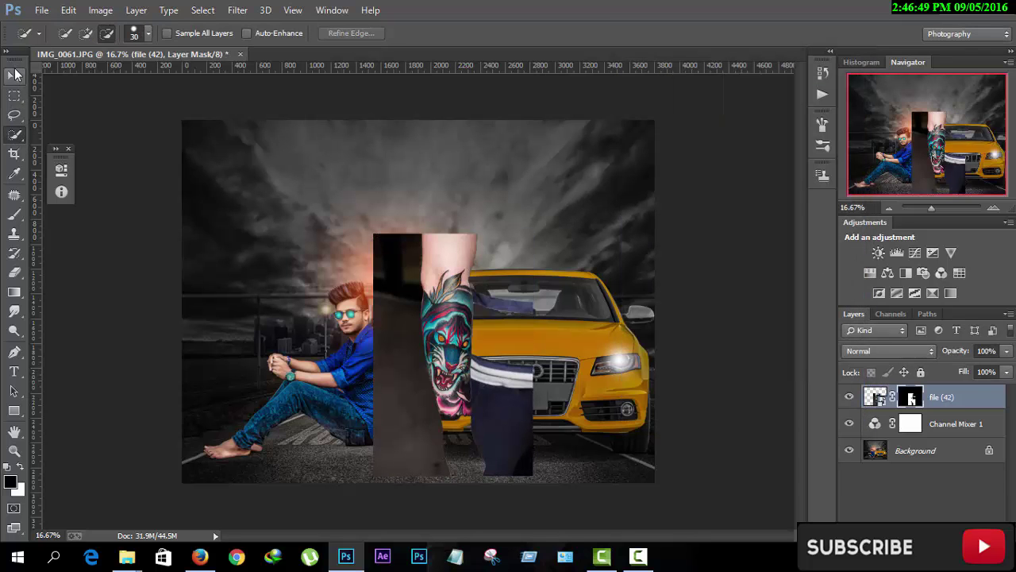
Move the forearm photo about 200 px left, delete its mask, and zoom to 33.33%.
left_click(14, 75)
left_click_drag(417, 232, 258, 228)
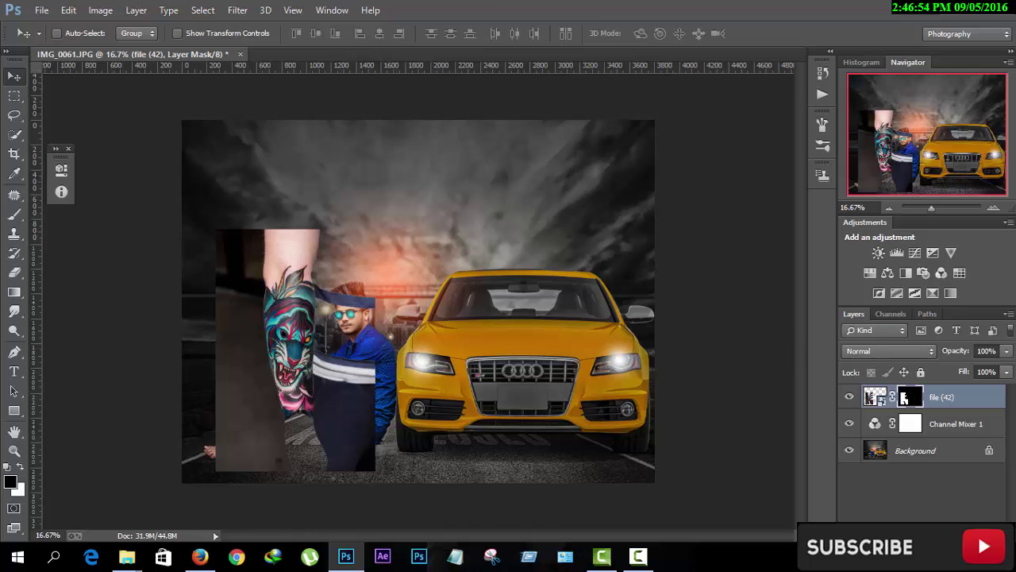
key("Delete")
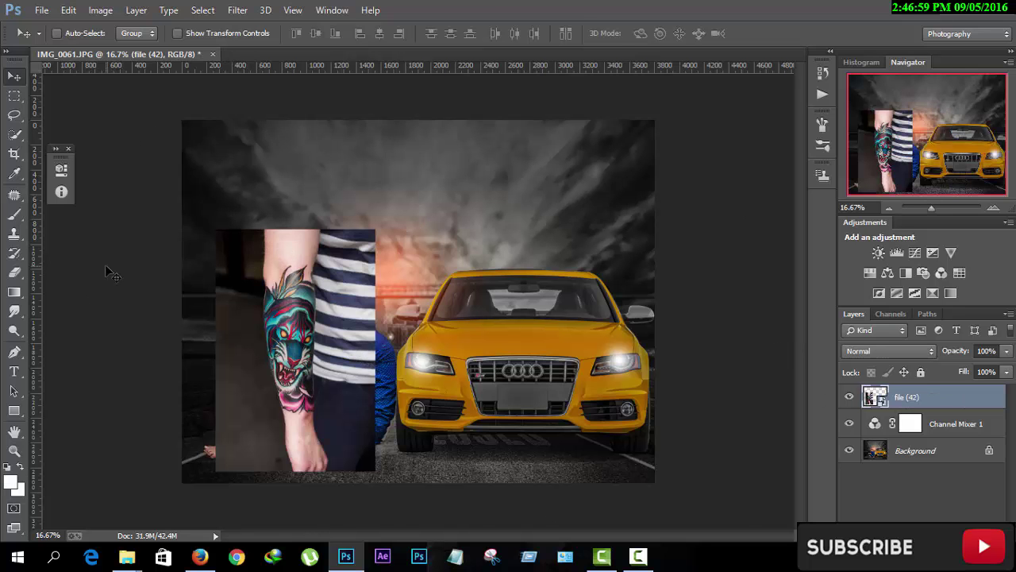
key("ctrl+plus")
left_click(15, 351)
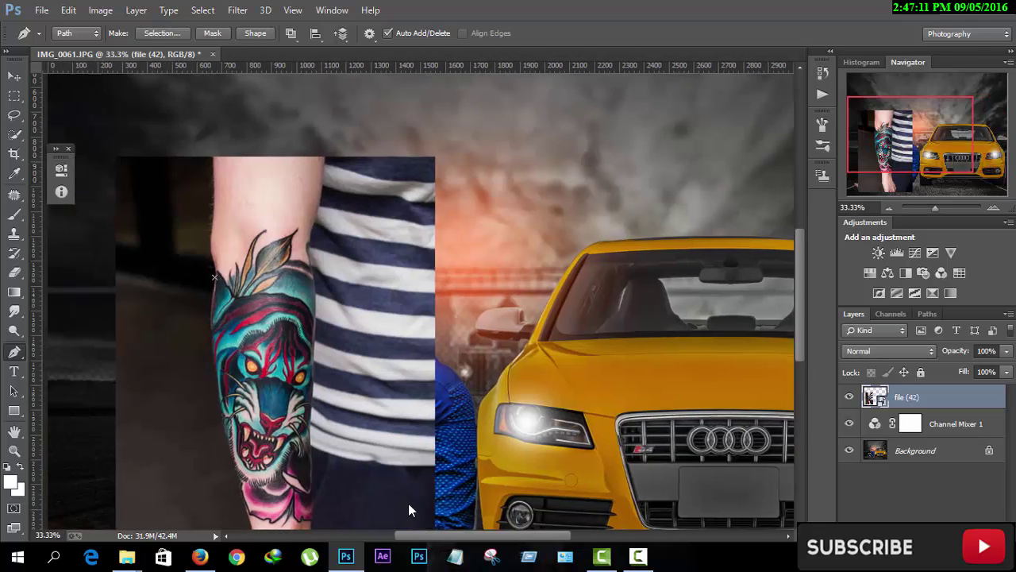
Trace the forearm with the Pen tool, turn the path into a selection, and mask 'file (42)' with it.
left_click_drag(117, 394, 240, 329)
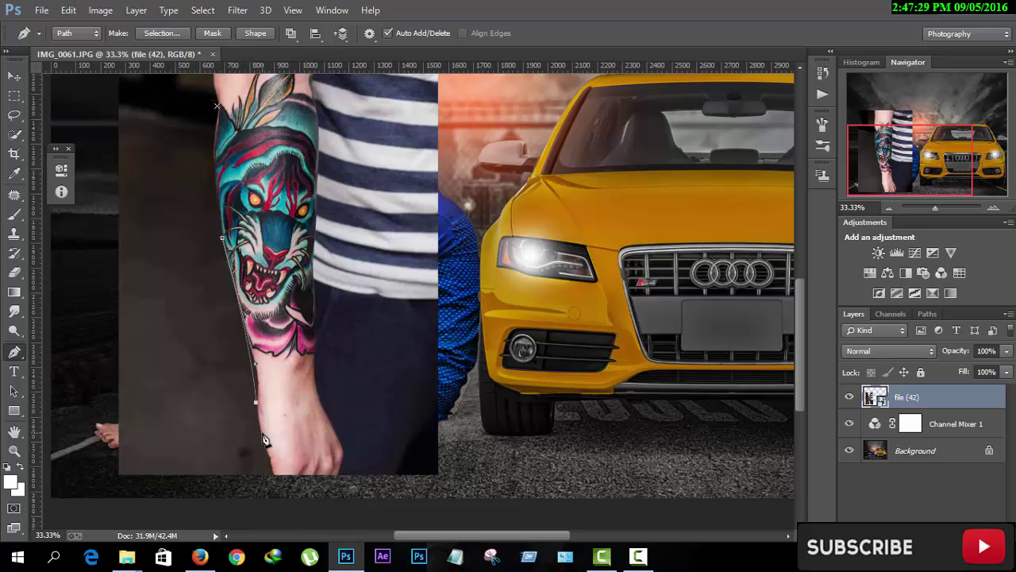
scroll(262, 433, "down", 1)
scroll(270, 357, "down", 4)
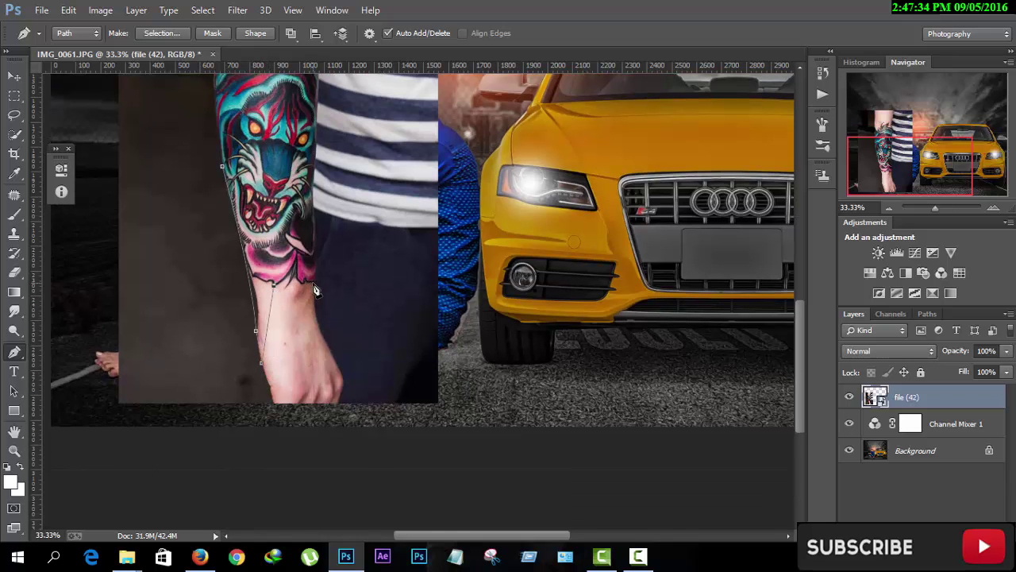
scroll(320, 230, "up", 3)
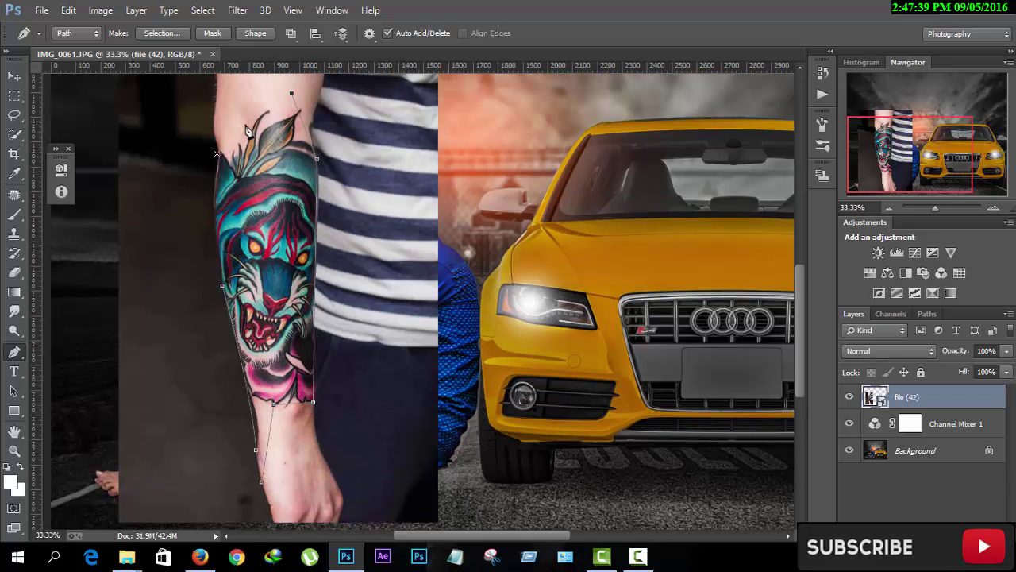
right_click(238, 97)
left_click(269, 161)
left_click(585, 157)
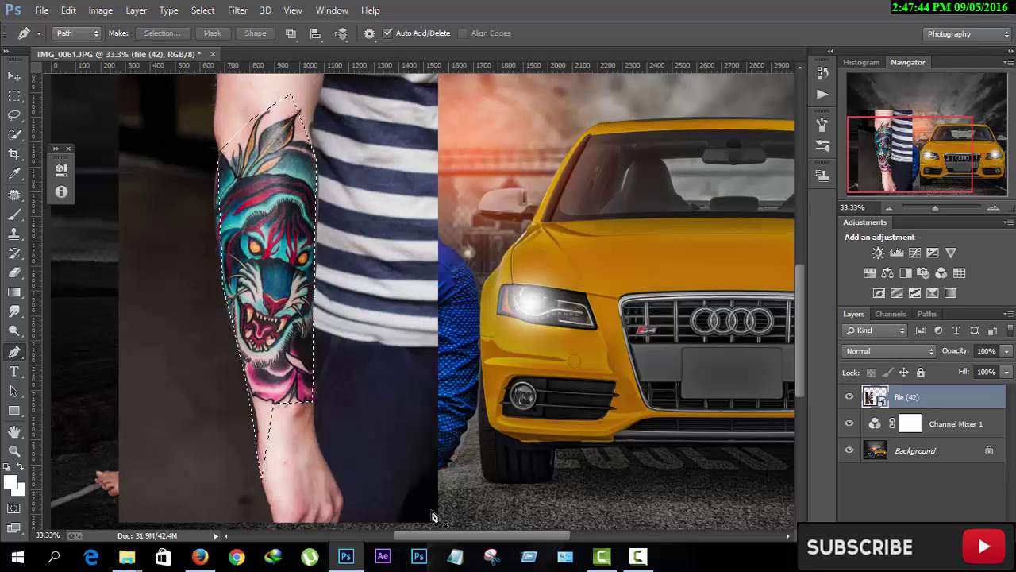
left_click(905, 526)
Move, rotate and shrink the tattoo to about 30% so it lies along the forearm.
key("v")
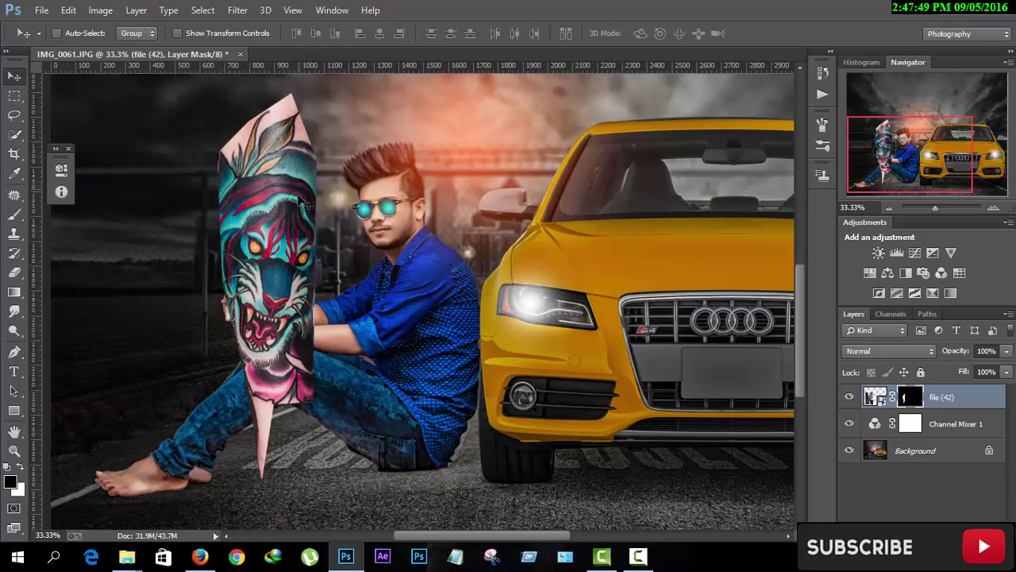
left_click(177, 33)
left_click_drag(284, 238, 298, 397)
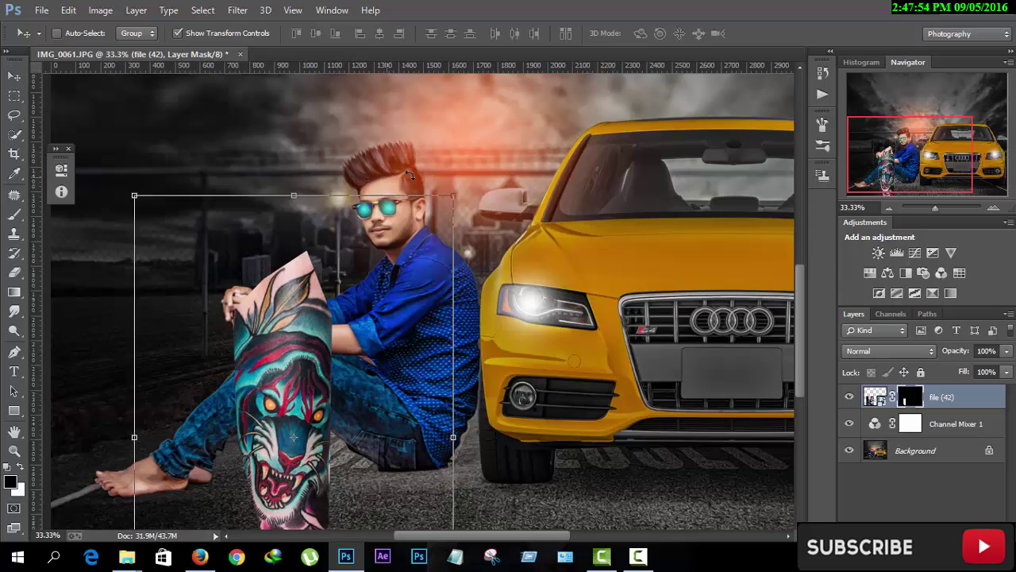
left_click_drag(408, 174, 463, 235)
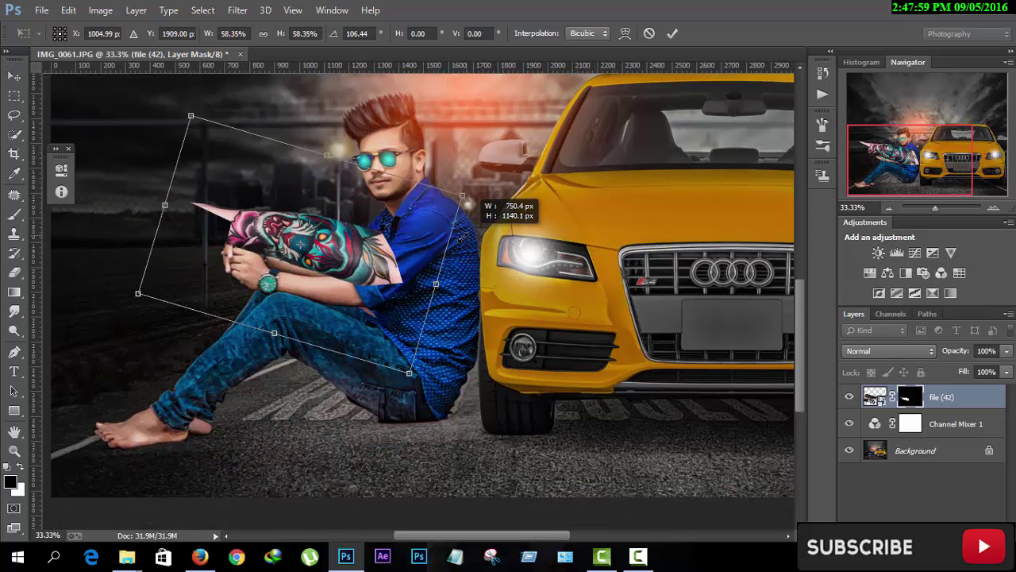
mouse_move(462, 194)
left_mouse_down()
mouse_move(380, 247)
mouse_move(373, 262)
mouse_move(385, 276)
left_mouse_up()
left_click(672, 33)
left_click(889, 350)
Apply the tattoo's layer mask and set its blend mode to Multiply.
right_click(911, 396)
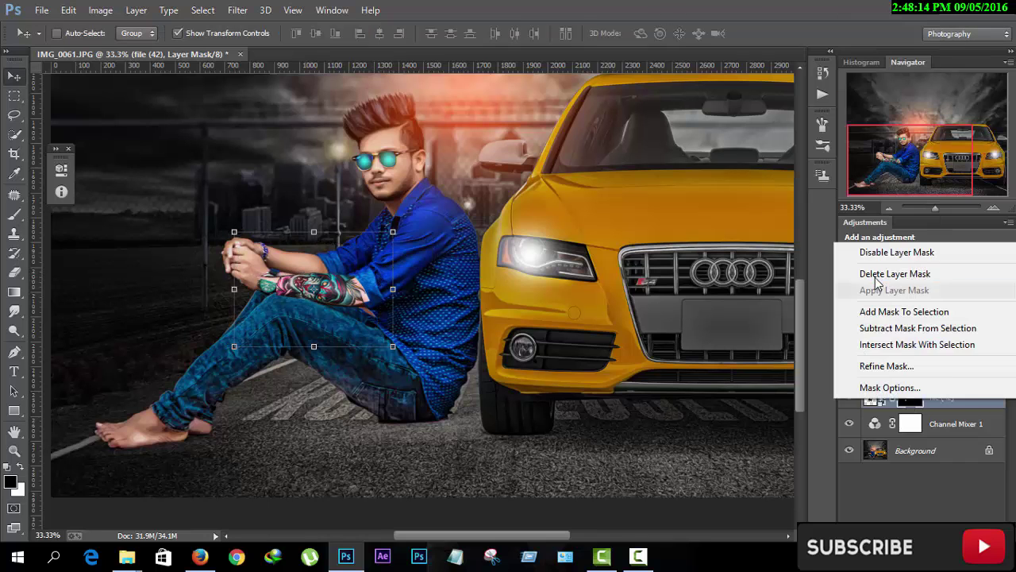
right_click(981, 397)
left_click(683, 219)
right_click(910, 396)
left_click(882, 291)
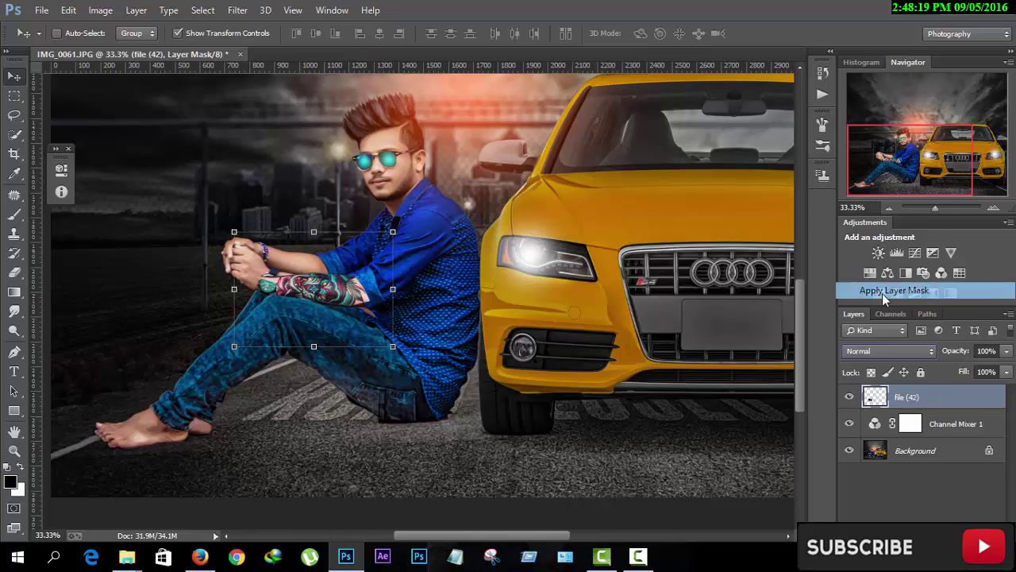
left_click(889, 350)
left_click(873, 61)
Zoom in on the forearm and erase the stray tattoo edges.
key("ctrl+plus")
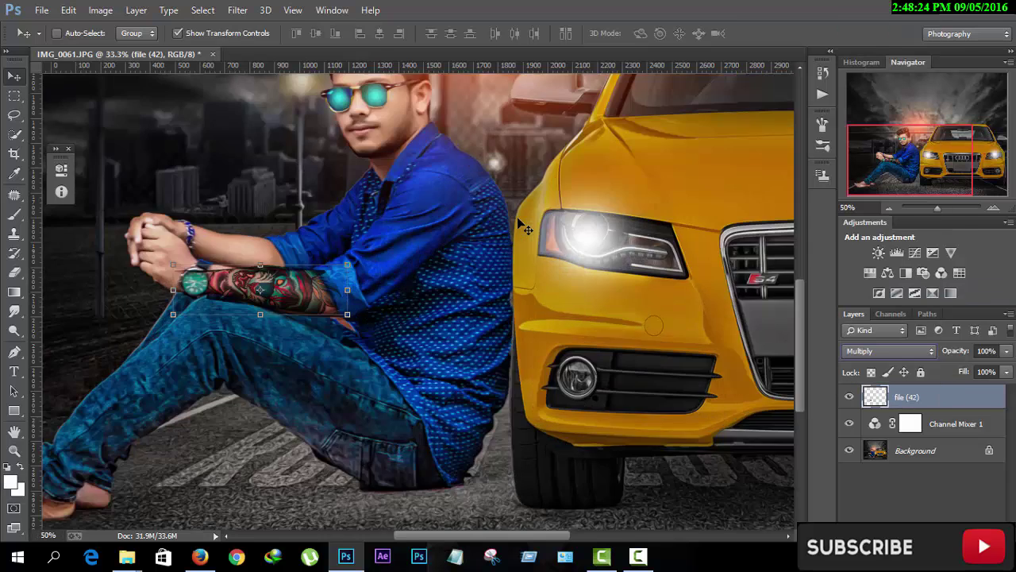
key("ctrl+plus")
key("e")
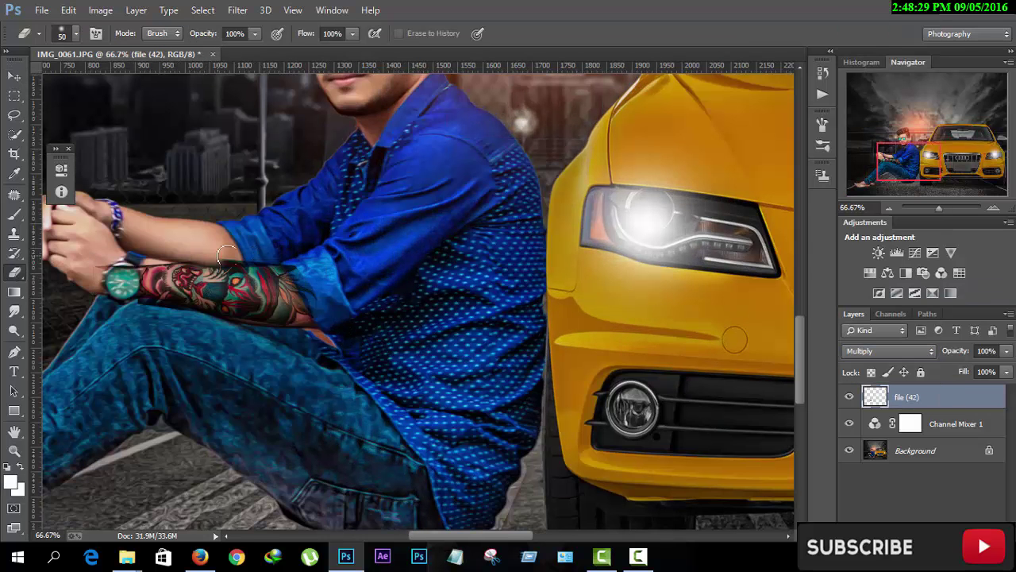
mouse_move(124, 309)
left_mouse_down()
mouse_move(216, 306)
mouse_move(345, 252)
left_mouse_up()
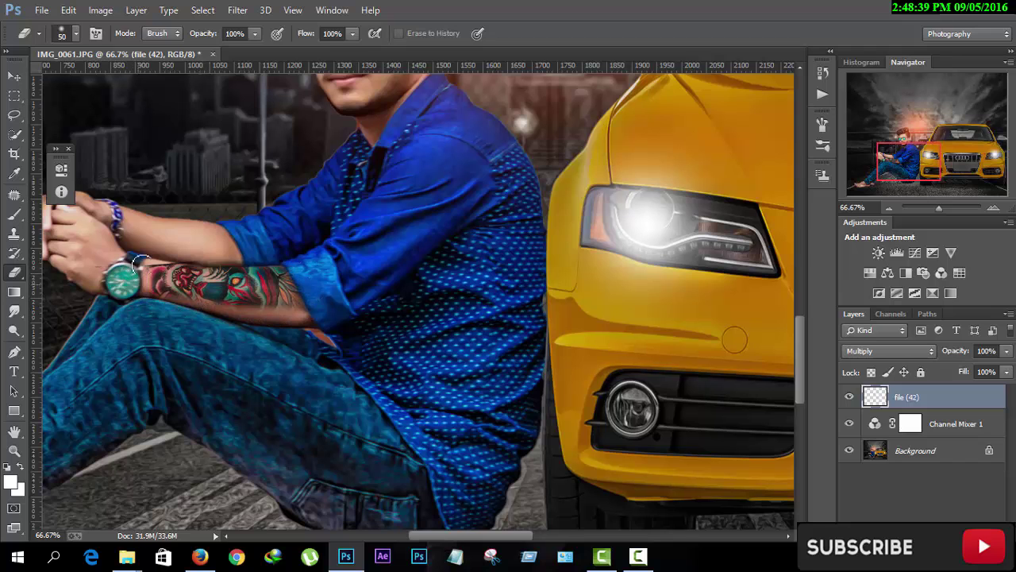
Nudge the tattoo down, enlarge it to about 122% and rotate it to the forearm angle.
left_click(14, 76)
left_click_drag(290, 264, 352, 255)
left_click_drag(205, 232, 200, 232)
left_click_drag(199, 282, 197, 280)
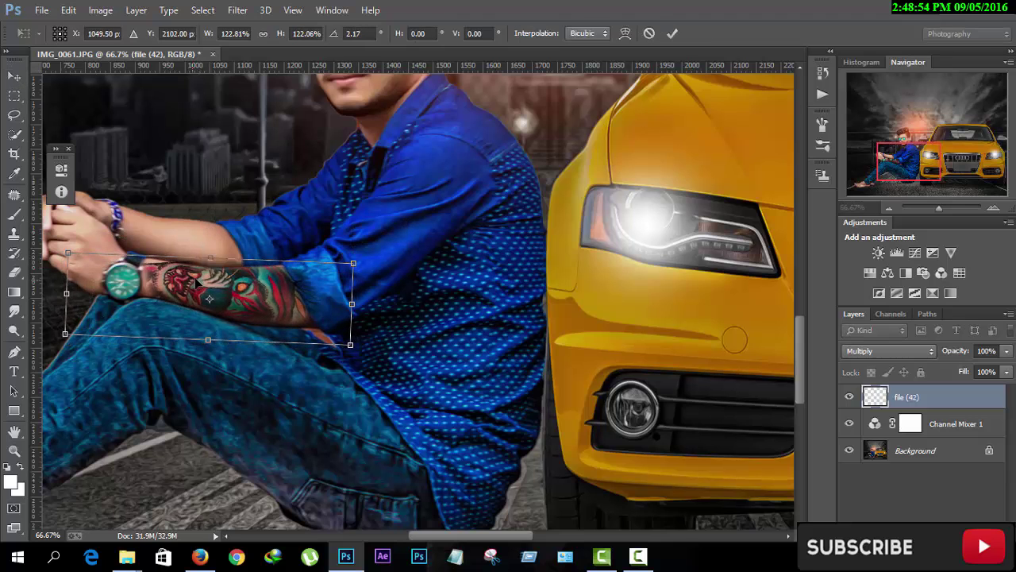
left_click(671, 33)
Zoom out and flatten the image into a single Background layer.
left_click(18, 272)
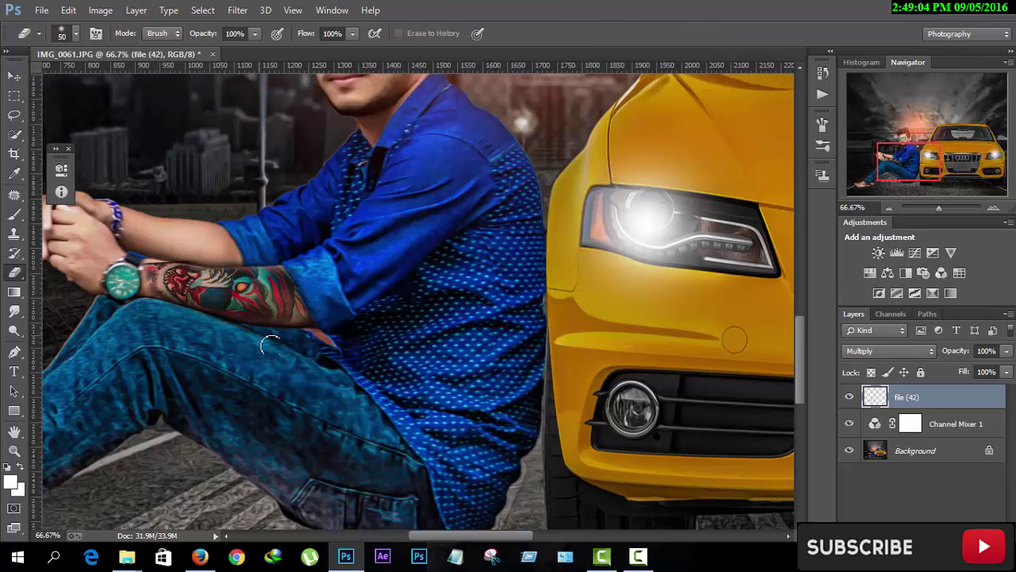
key("ctrl+minus")
key("ctrl+minus")
key("ctrl+minus")
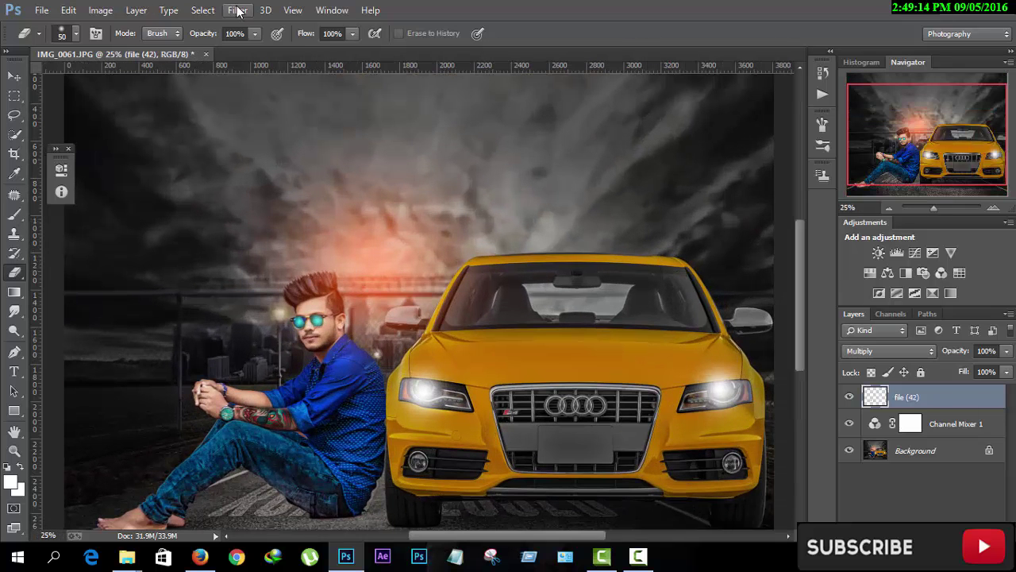
left_click(237, 9)
left_click(256, 33)
scroll(294, 123, "down", 2)
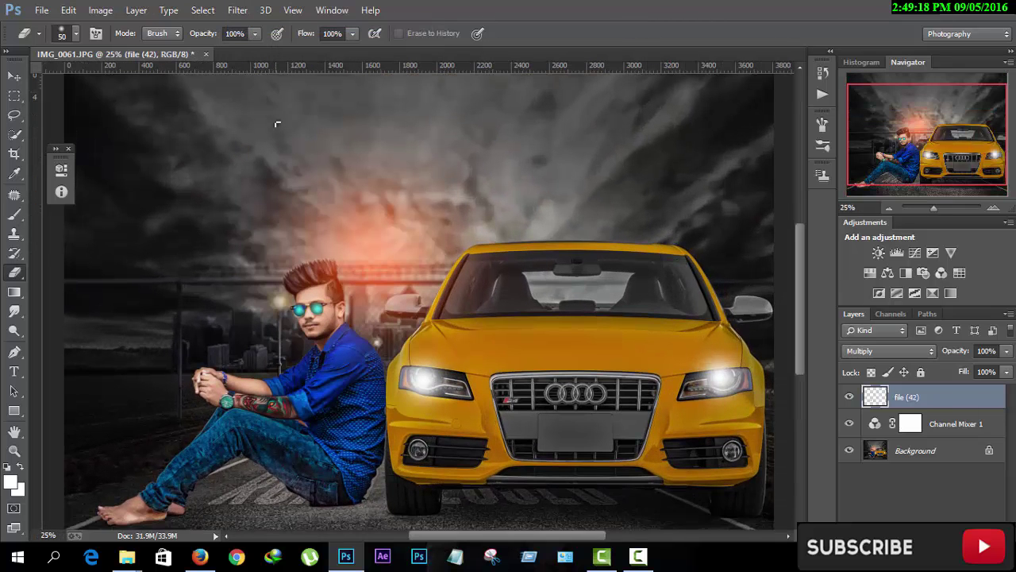
right_click(936, 397)
left_click(699, 454)
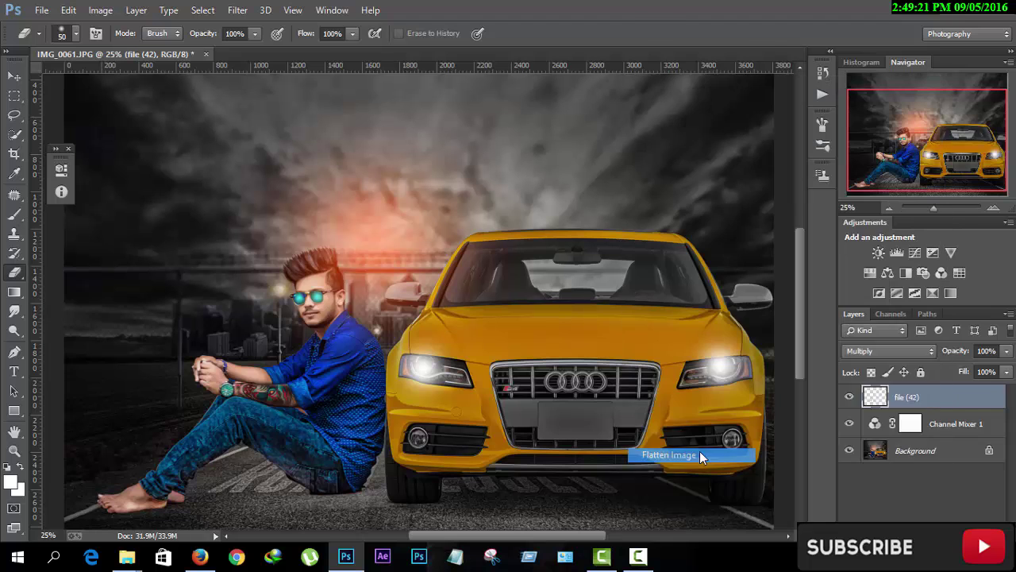
Start Place Embedded and browse to the quotes folder on the STOCK (E:) drive.
left_click(42, 10)
left_click(115, 222)
key("alt+Up")
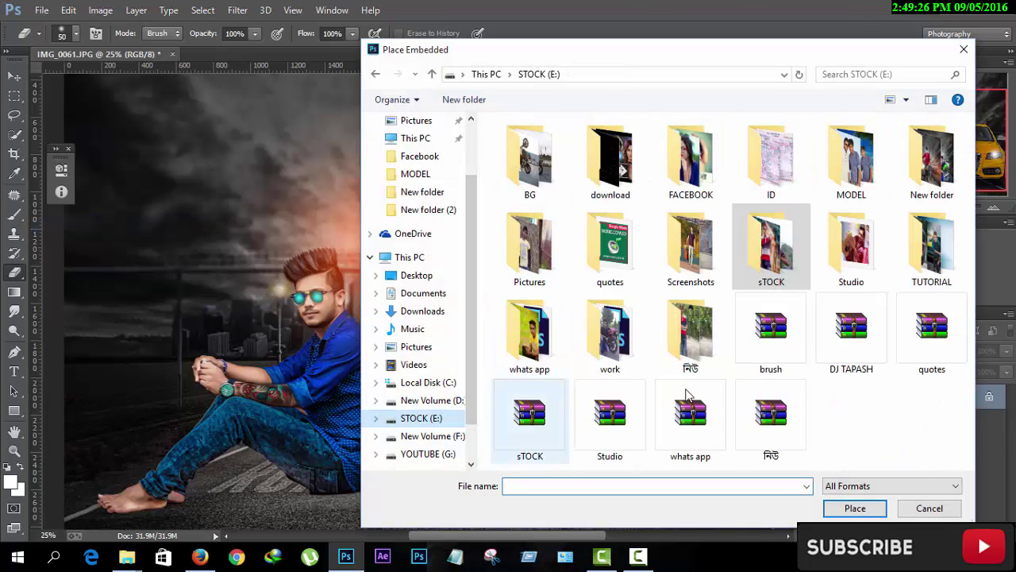
left_click(376, 73)
scroll(729, 220, "down", 5)
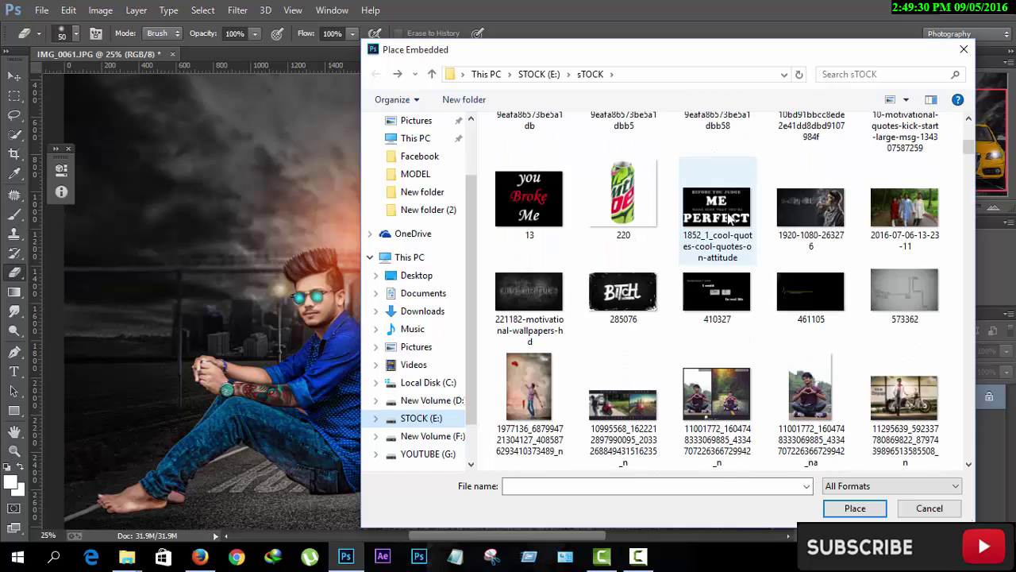
scroll(729, 221, "down", 2)
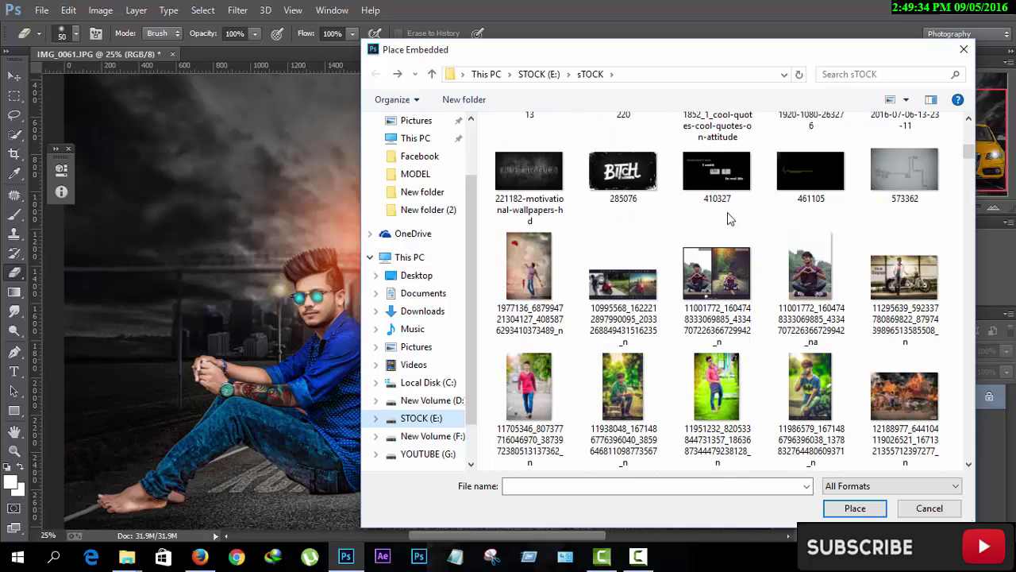
scroll(728, 221, "down", 2)
scroll(729, 220, "down", 2)
scroll(729, 220, "down", 2)
scroll(728, 221, "down", 2)
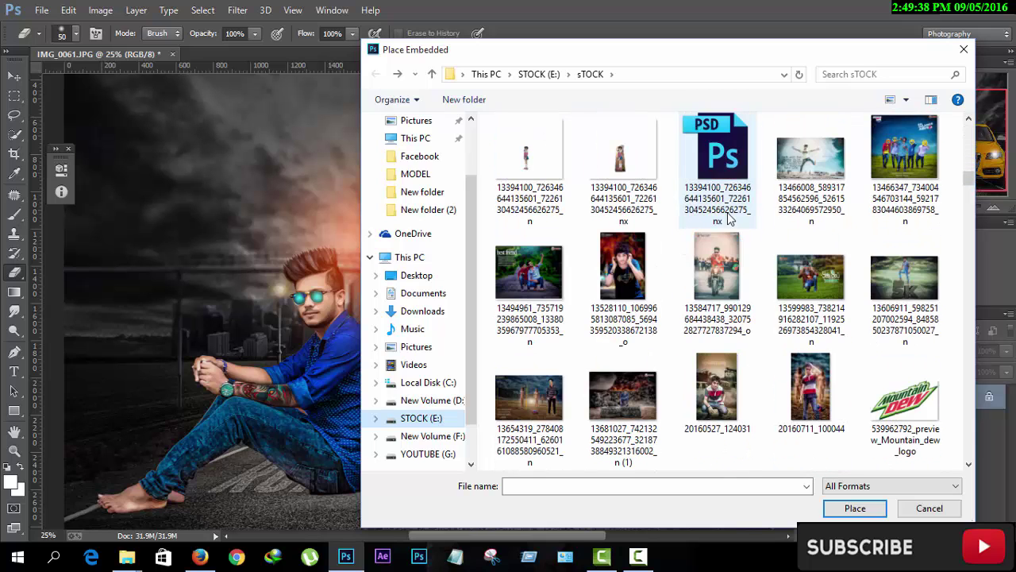
scroll(729, 221, "down", 2)
scroll(728, 221, "down", 2)
scroll(729, 221, "down", 2)
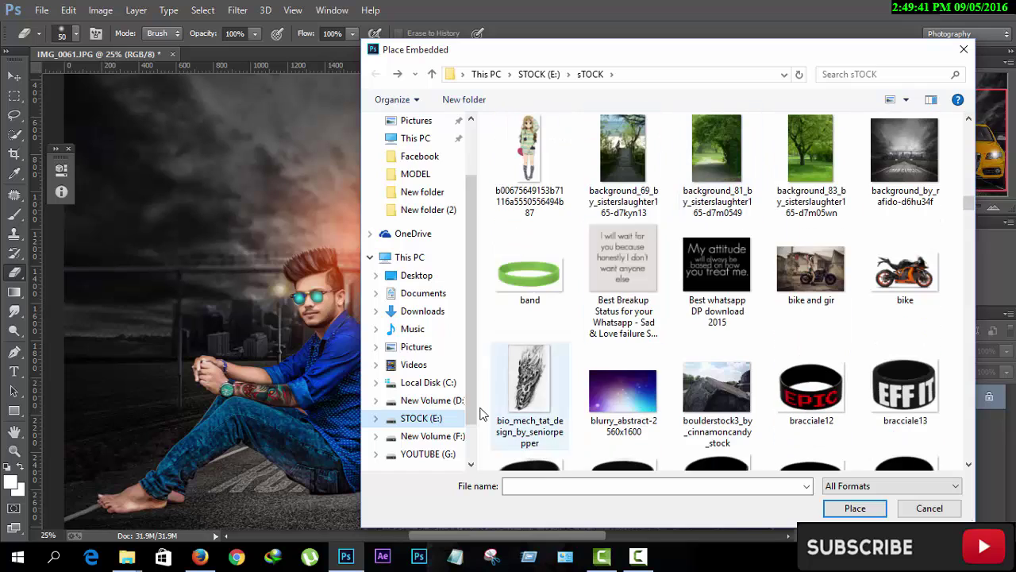
left_click(421, 417)
double_click(623, 265)
Select the being-devil-is-my-attitude image in the quotes folder.
scroll(623, 264, "down", 2)
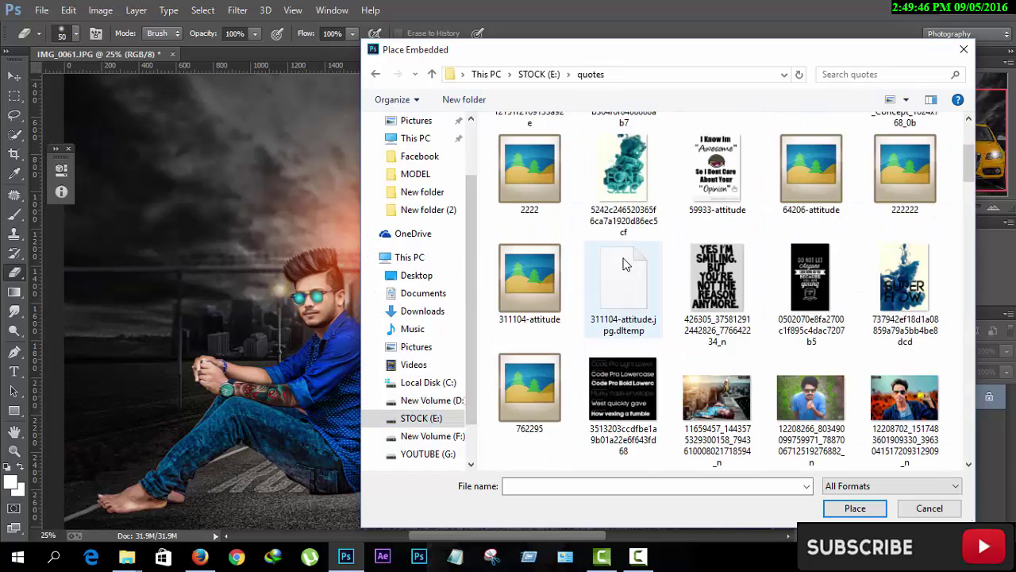
scroll(623, 264, "down", 2)
scroll(623, 264, "down", 2)
scroll(624, 264, "down", 2)
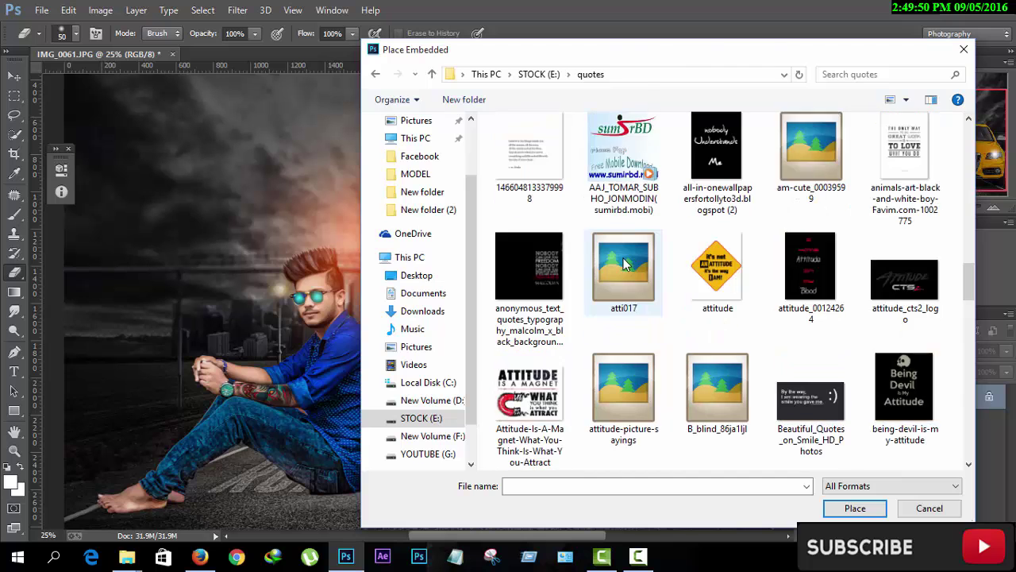
scroll(624, 264, "down", 5)
scroll(624, 264, "down", 5)
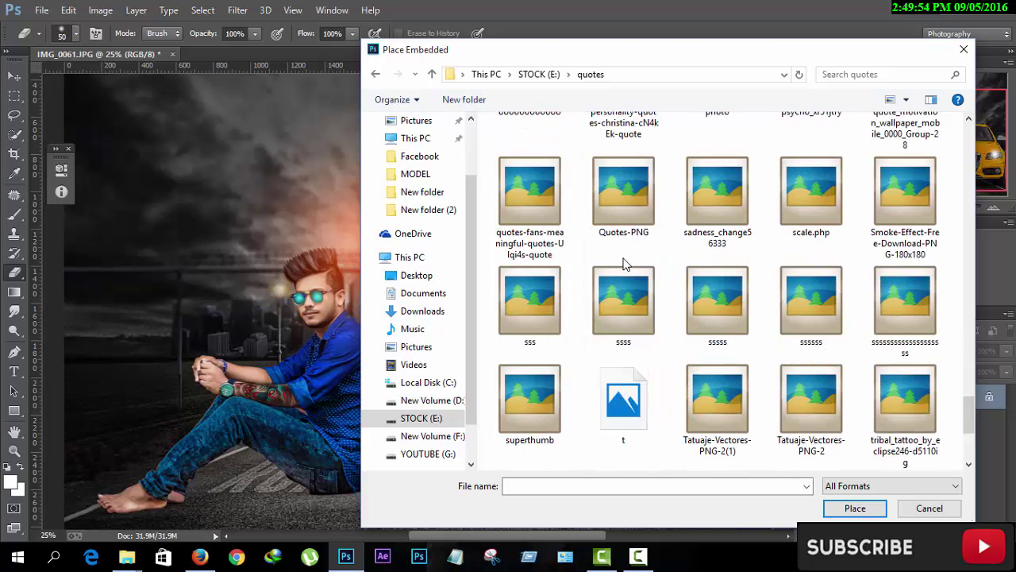
scroll(624, 264, "down", 3)
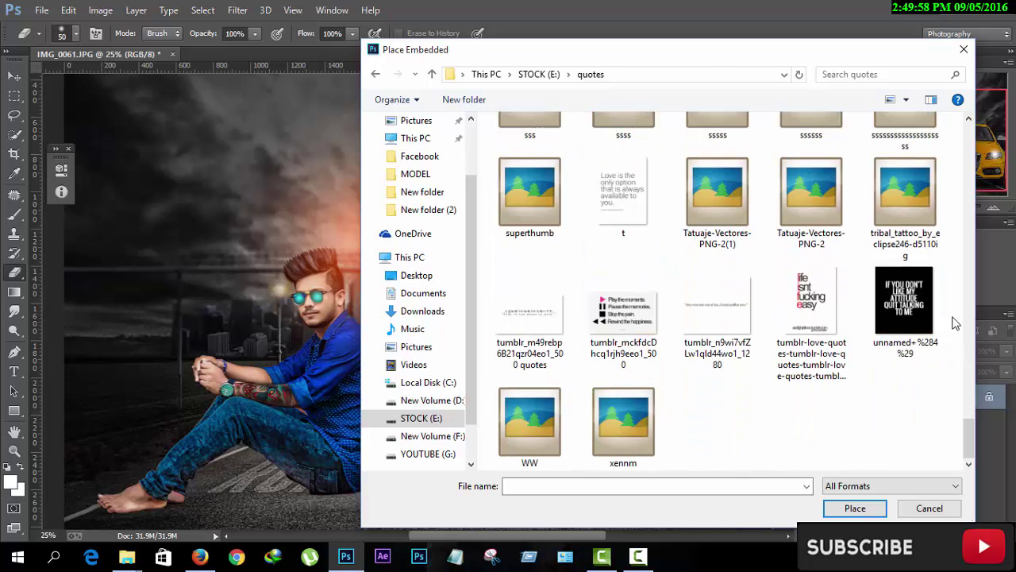
scroll(953, 324, "up", 3)
scroll(952, 324, "up", 2)
scroll(698, 289, "up", 2)
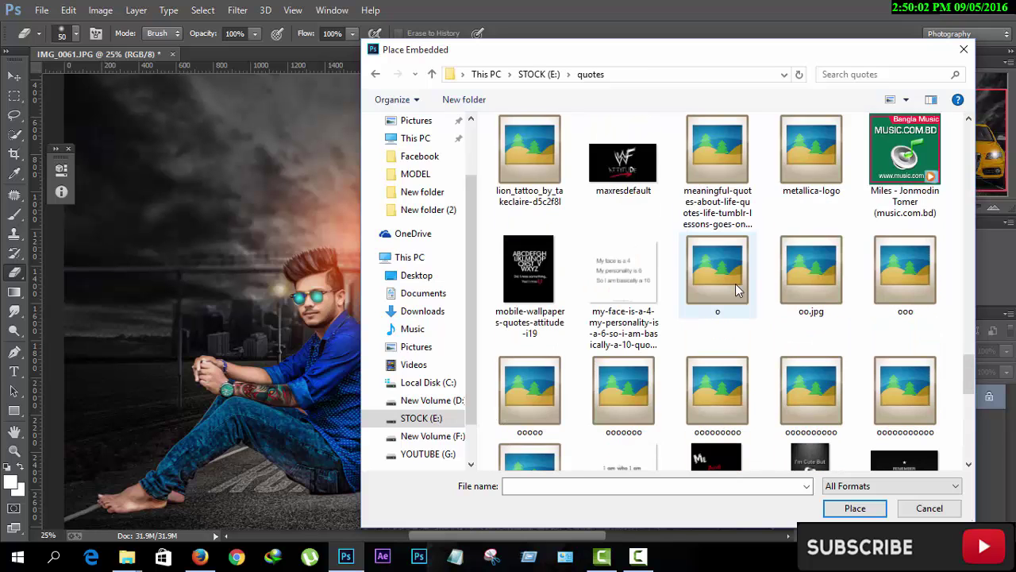
scroll(699, 286, "up", 2)
scroll(698, 285, "up", 3)
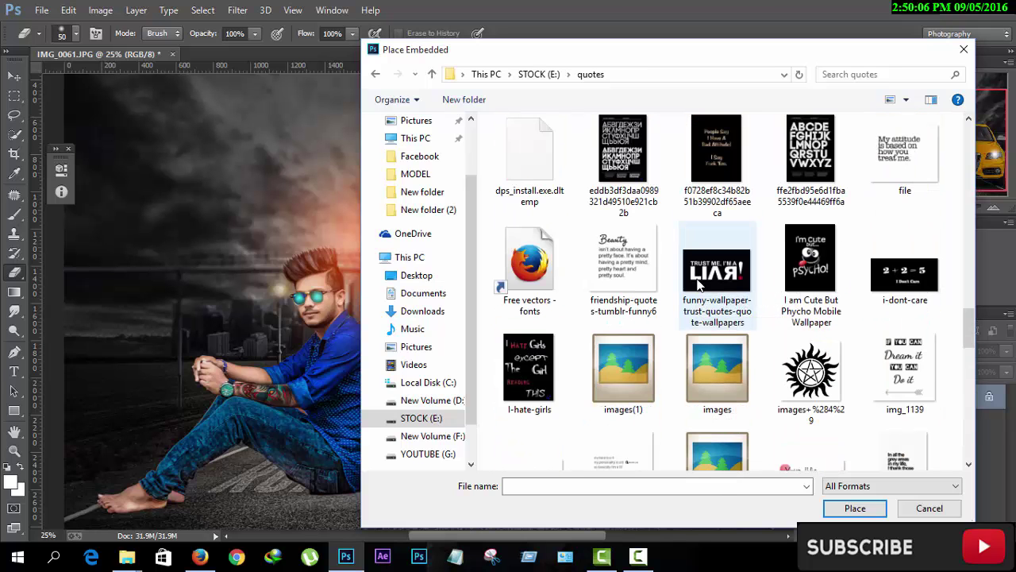
scroll(699, 284, "up", 3)
left_click(905, 150)
Place the quote image and set its blend mode to Screen to drop the black box.
left_click(855, 508)
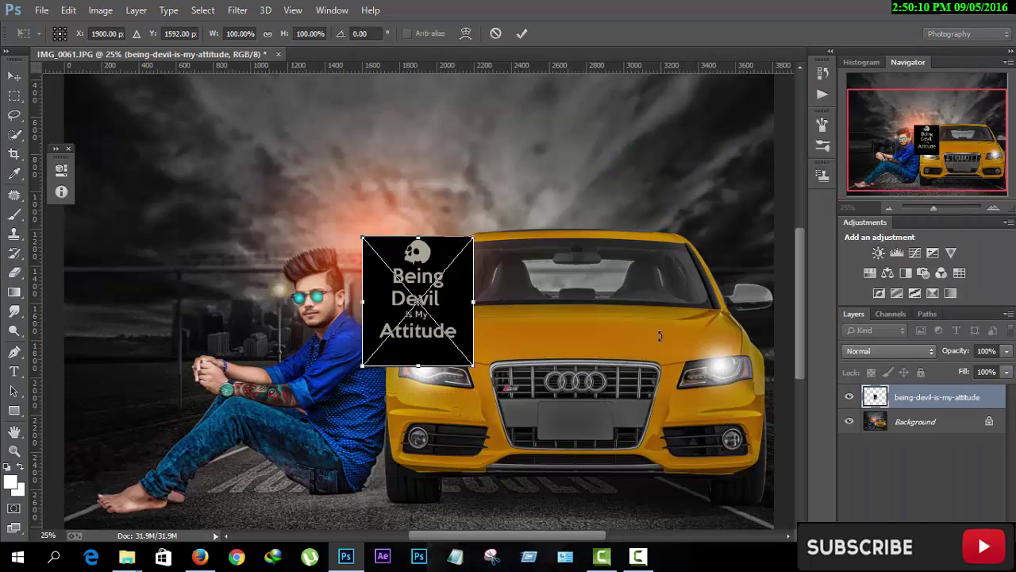
right_click(438, 284)
left_click(462, 293)
key("e")
left_click(889, 350)
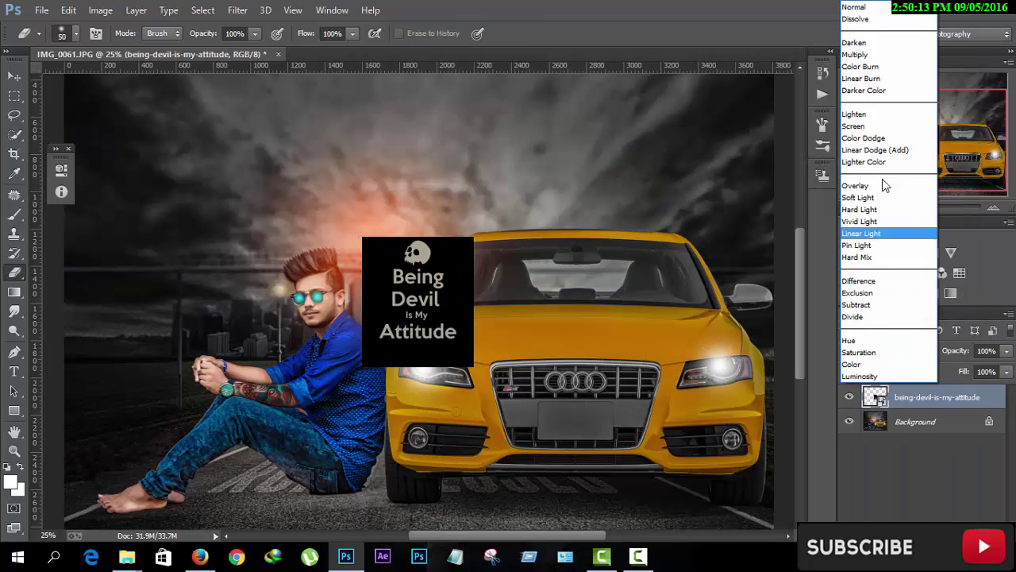
left_click(867, 66)
left_click(881, 350)
left_click(881, 126)
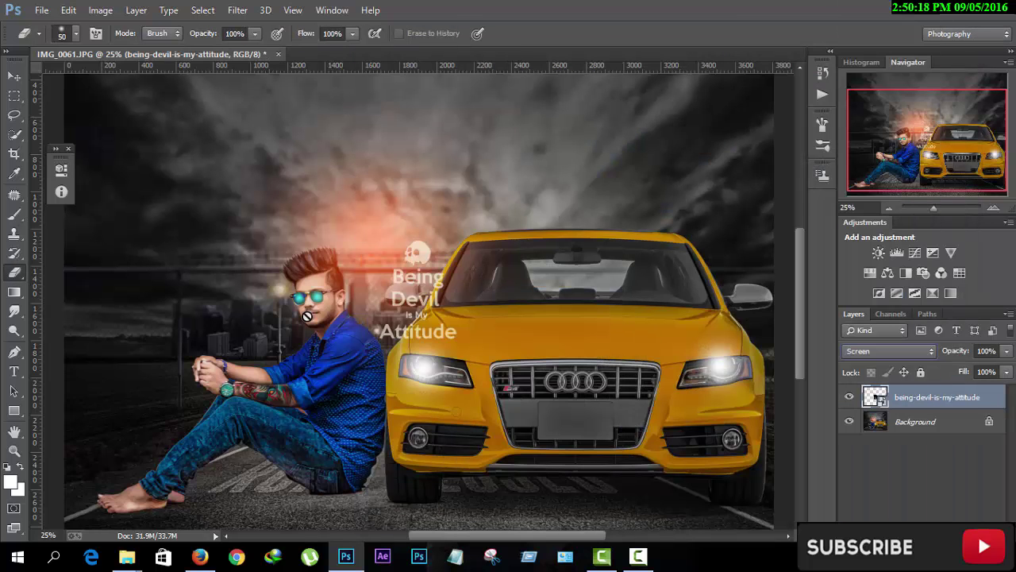
Move the quote to the left of the man and enlarge it to about 121%.
key("ctrl+minus")
key("v")
mouse_move(418, 286)
left_mouse_down()
mouse_move(273, 294)
mouse_move(148, 369)
left_mouse_up()
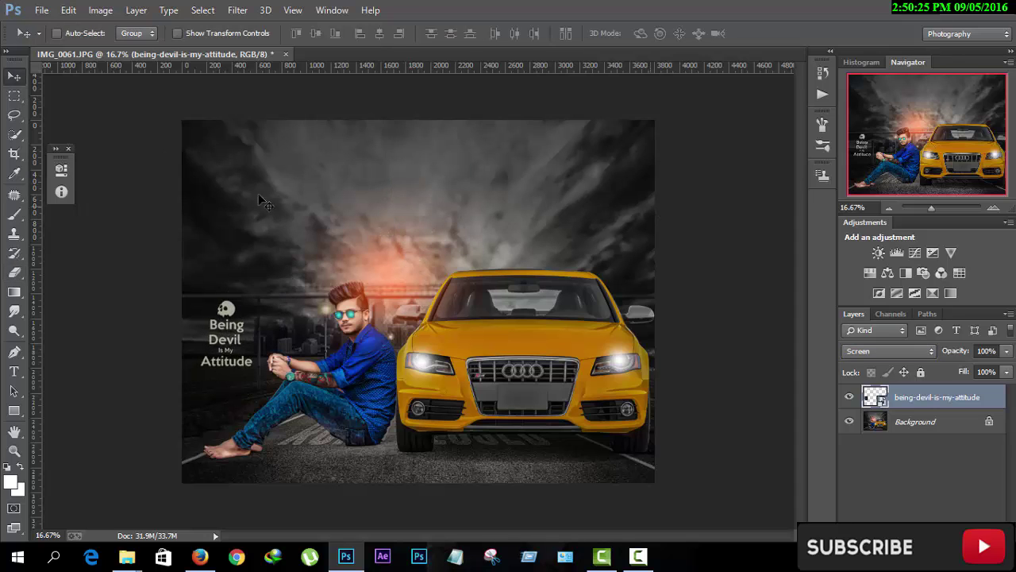
left_click(177, 33)
left_click_drag(268, 387, 273, 411)
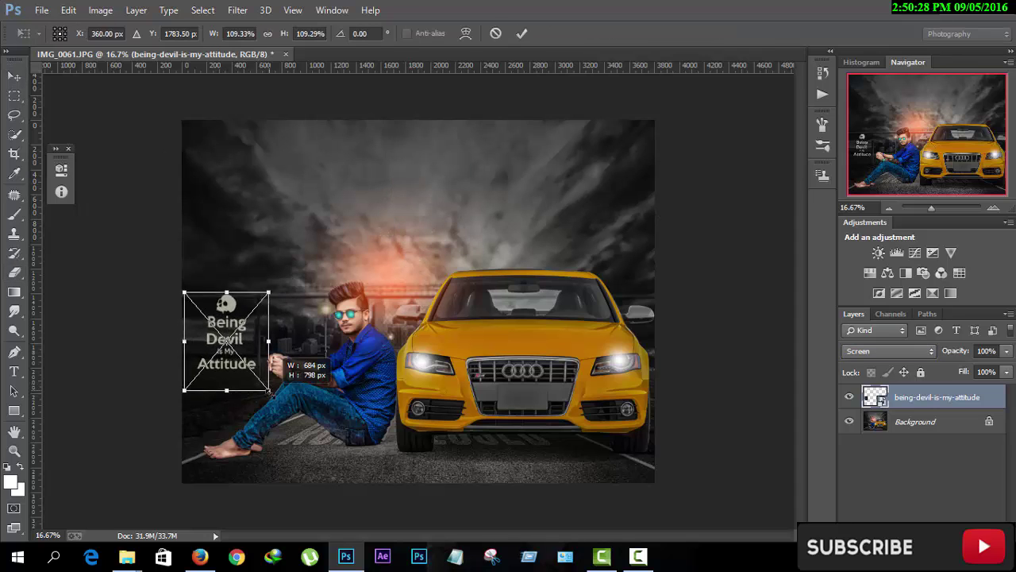
left_click(523, 33)
left_click(178, 33)
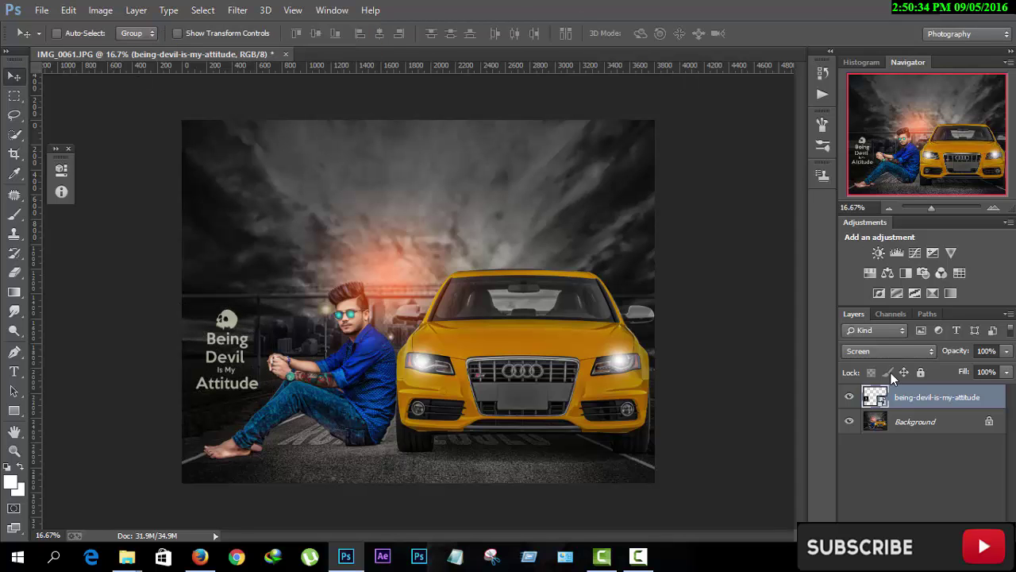
Flatten the image into one Background layer.
right_click(902, 401)
left_click(627, 437)
left_click(638, 555)
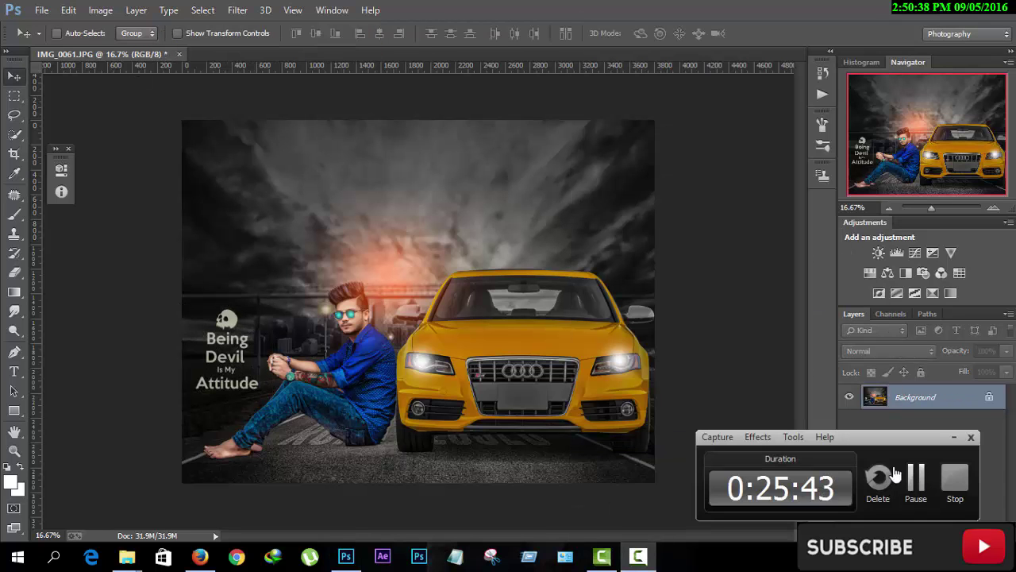